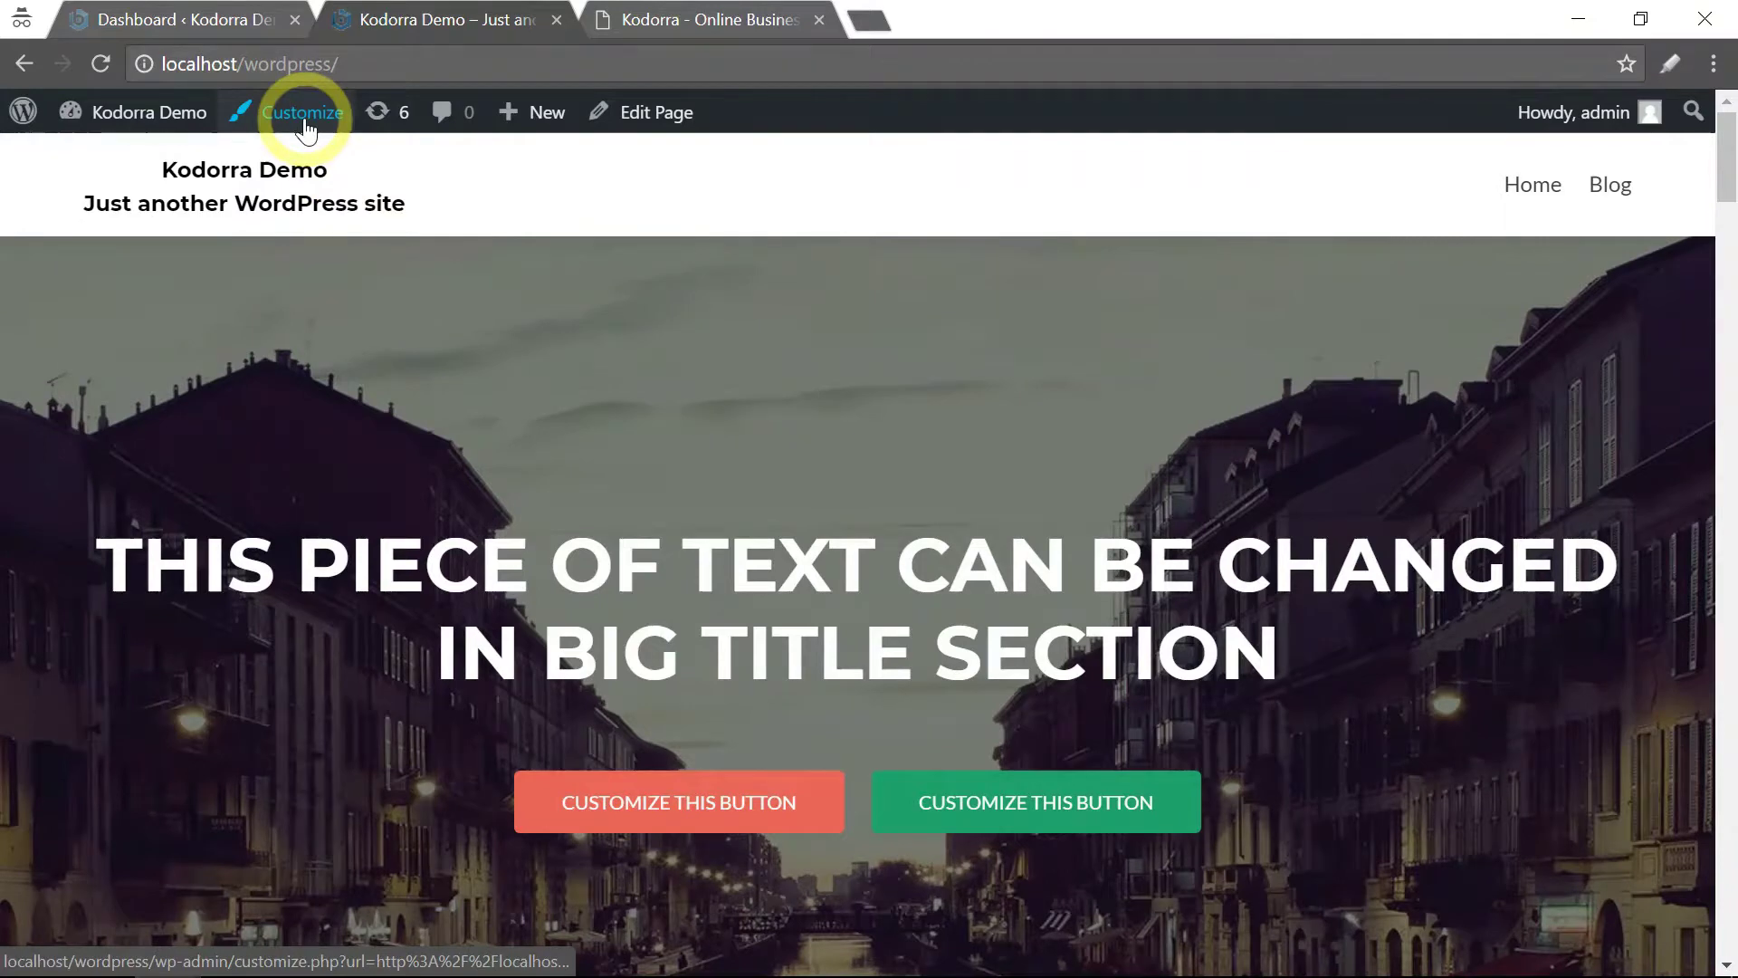
- Open the theme Customizer for the WordPress site, from the live front page and from the admin dashboard
left_click(305, 123)
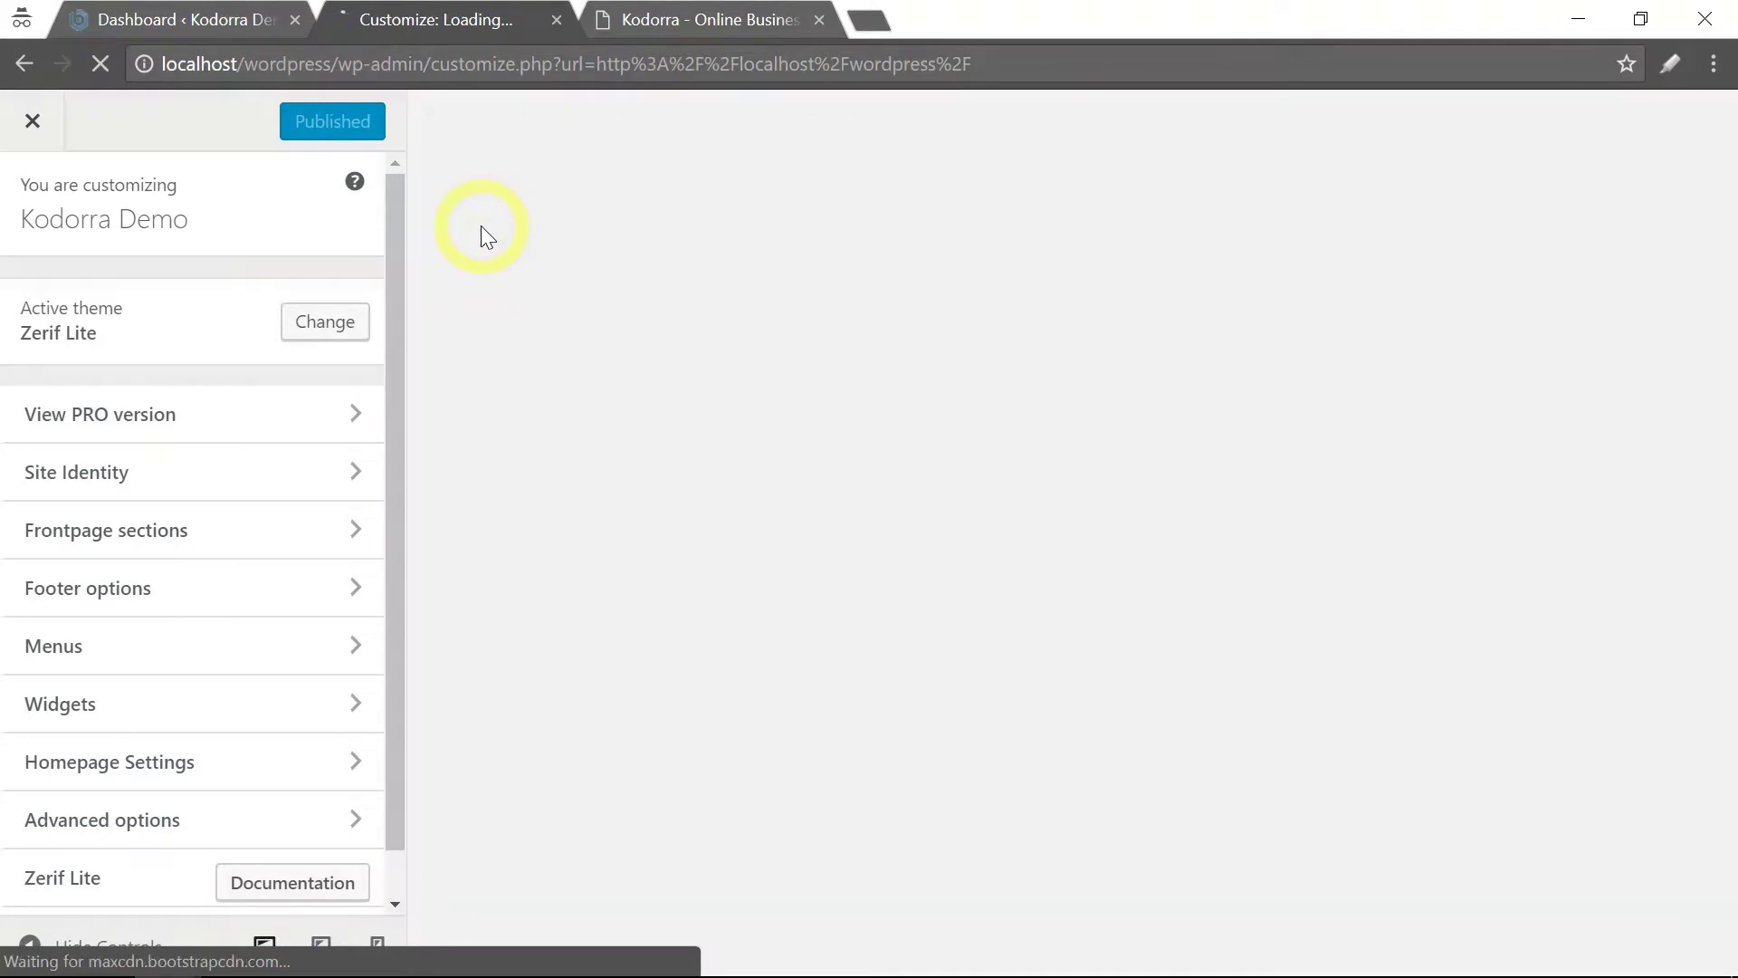
left_click(208, 24)
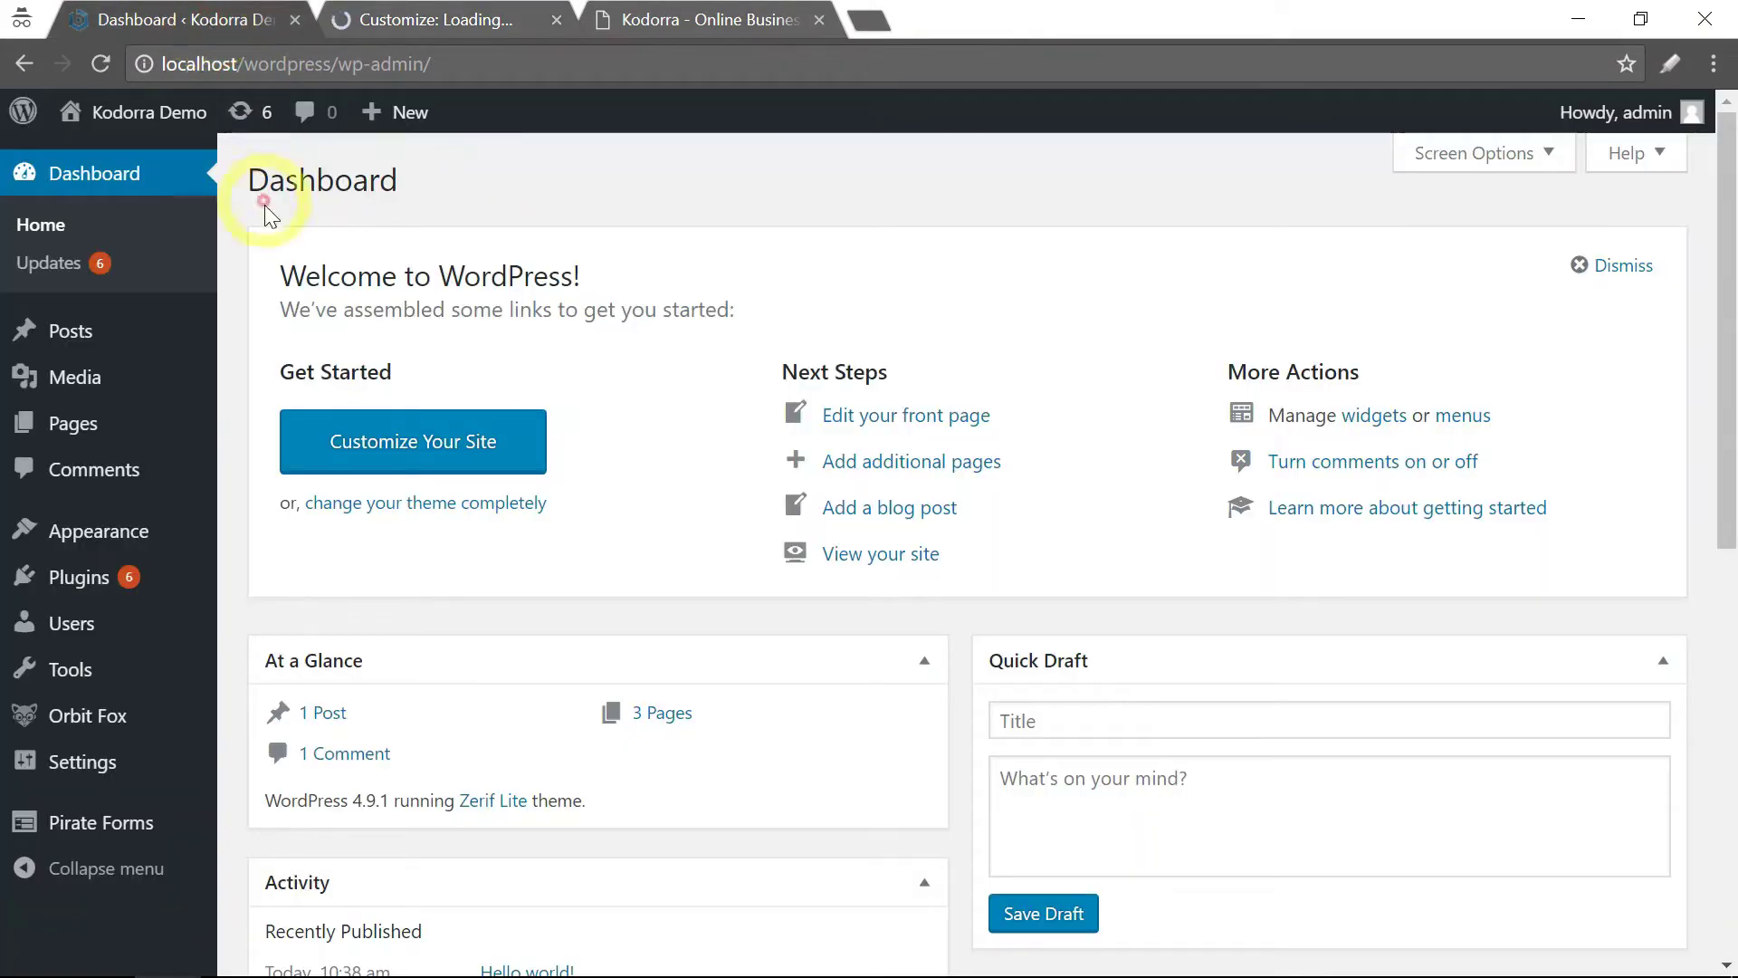
mouse_move(161, 539)
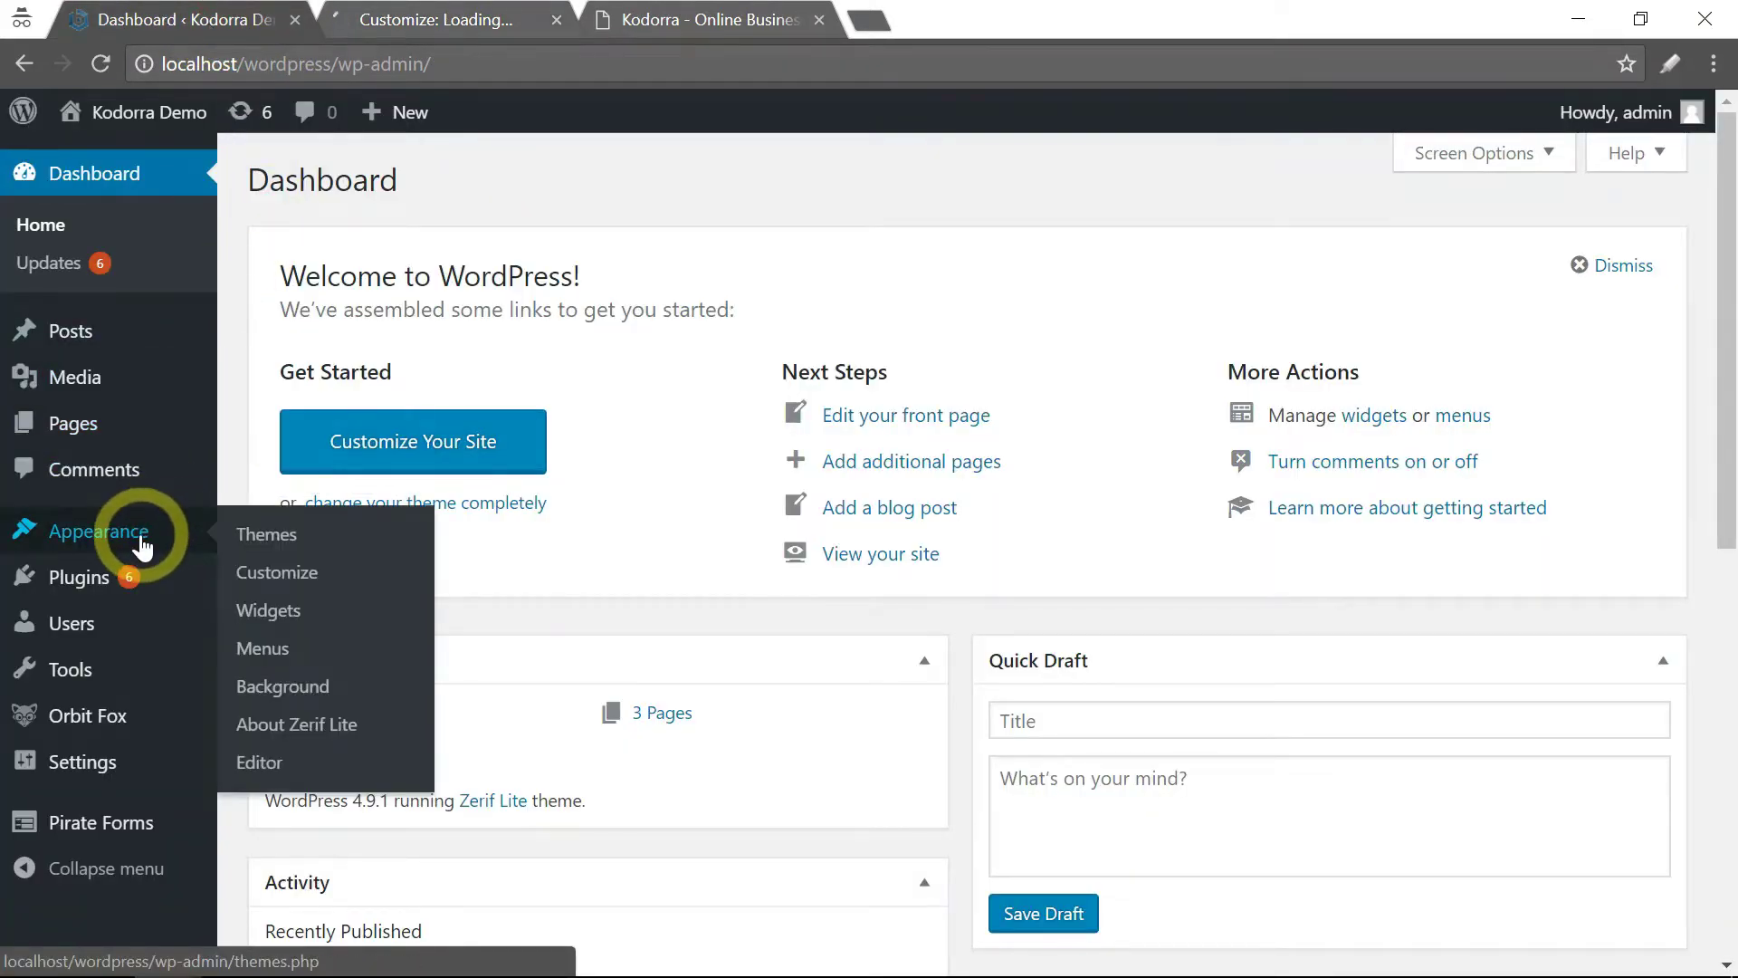
left_click(277, 591)
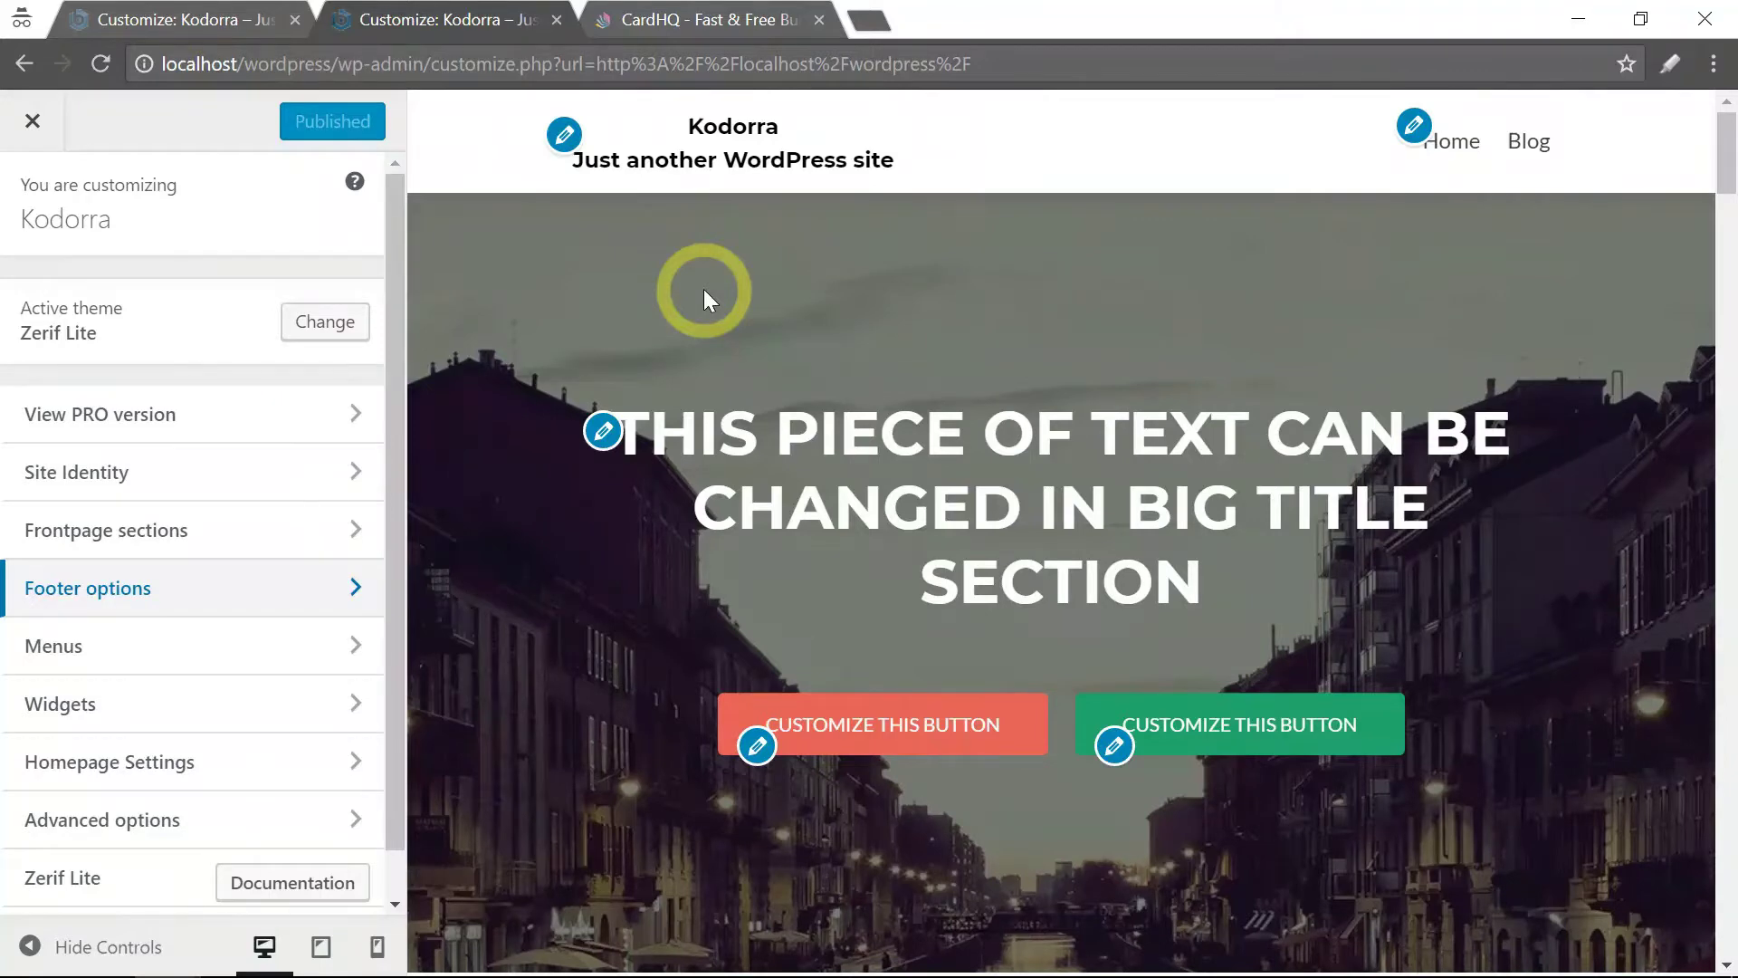
- Compare the finished CardHQ site's address, header and homepage with the Kodorra front page preview in the Customizer
left_click(713, 20)
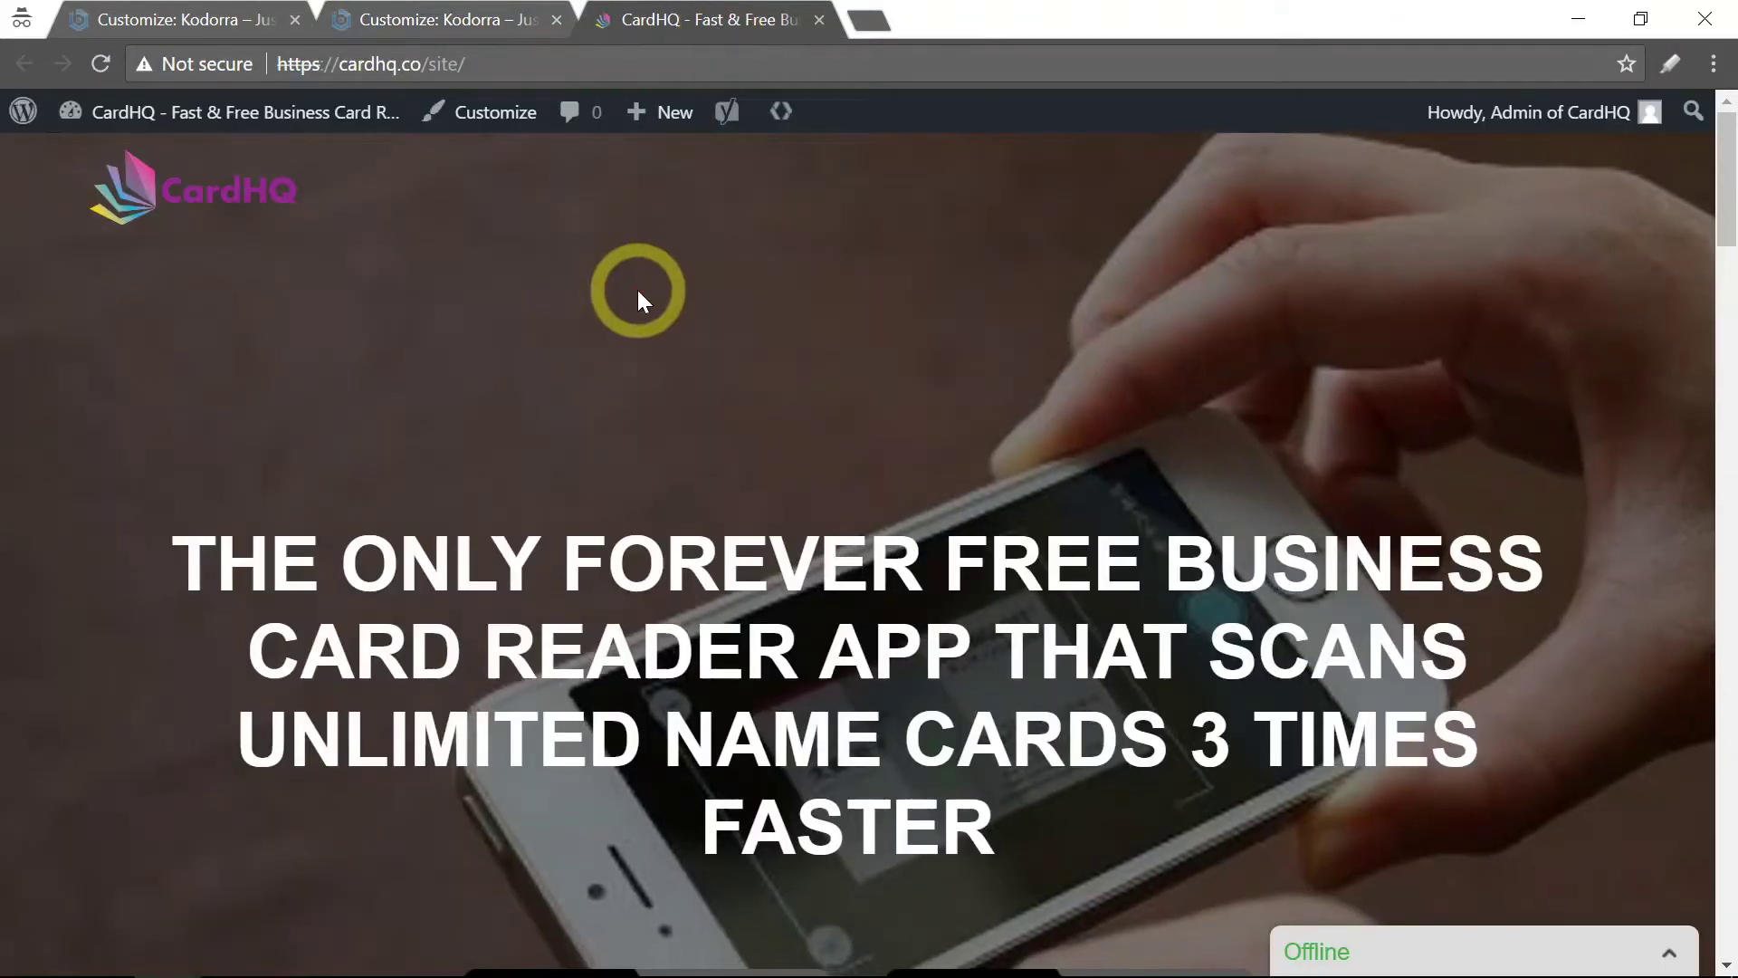
left_click(516, 62)
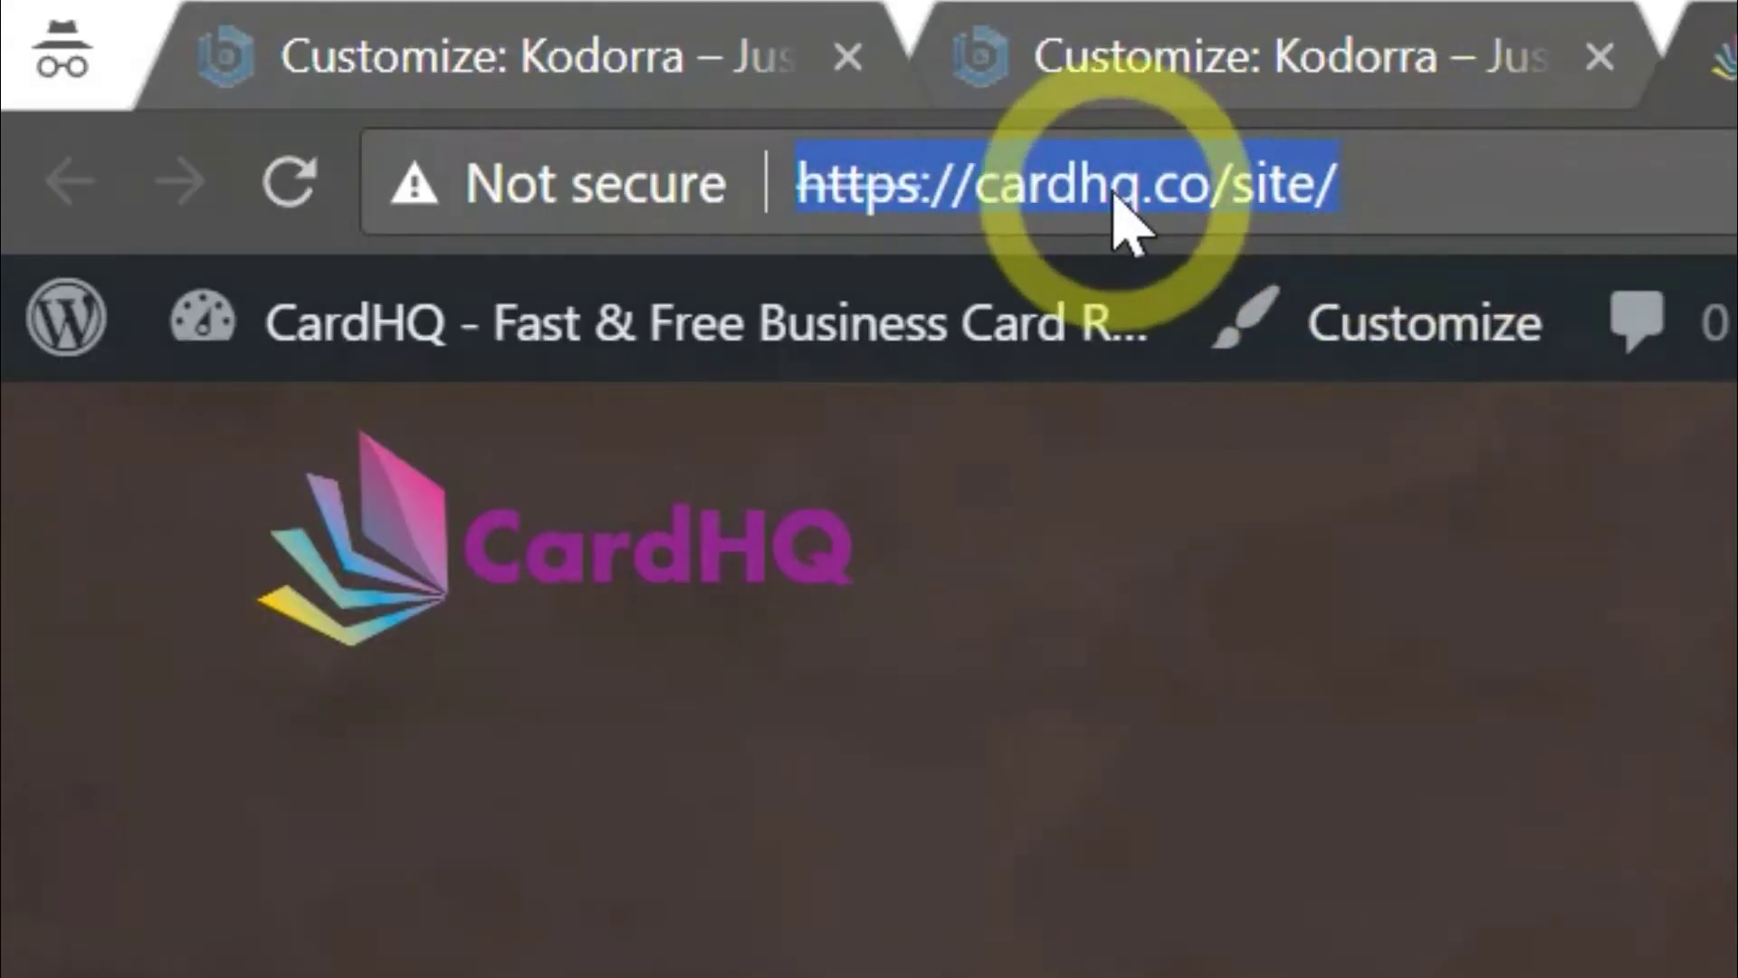
left_click(1439, 357)
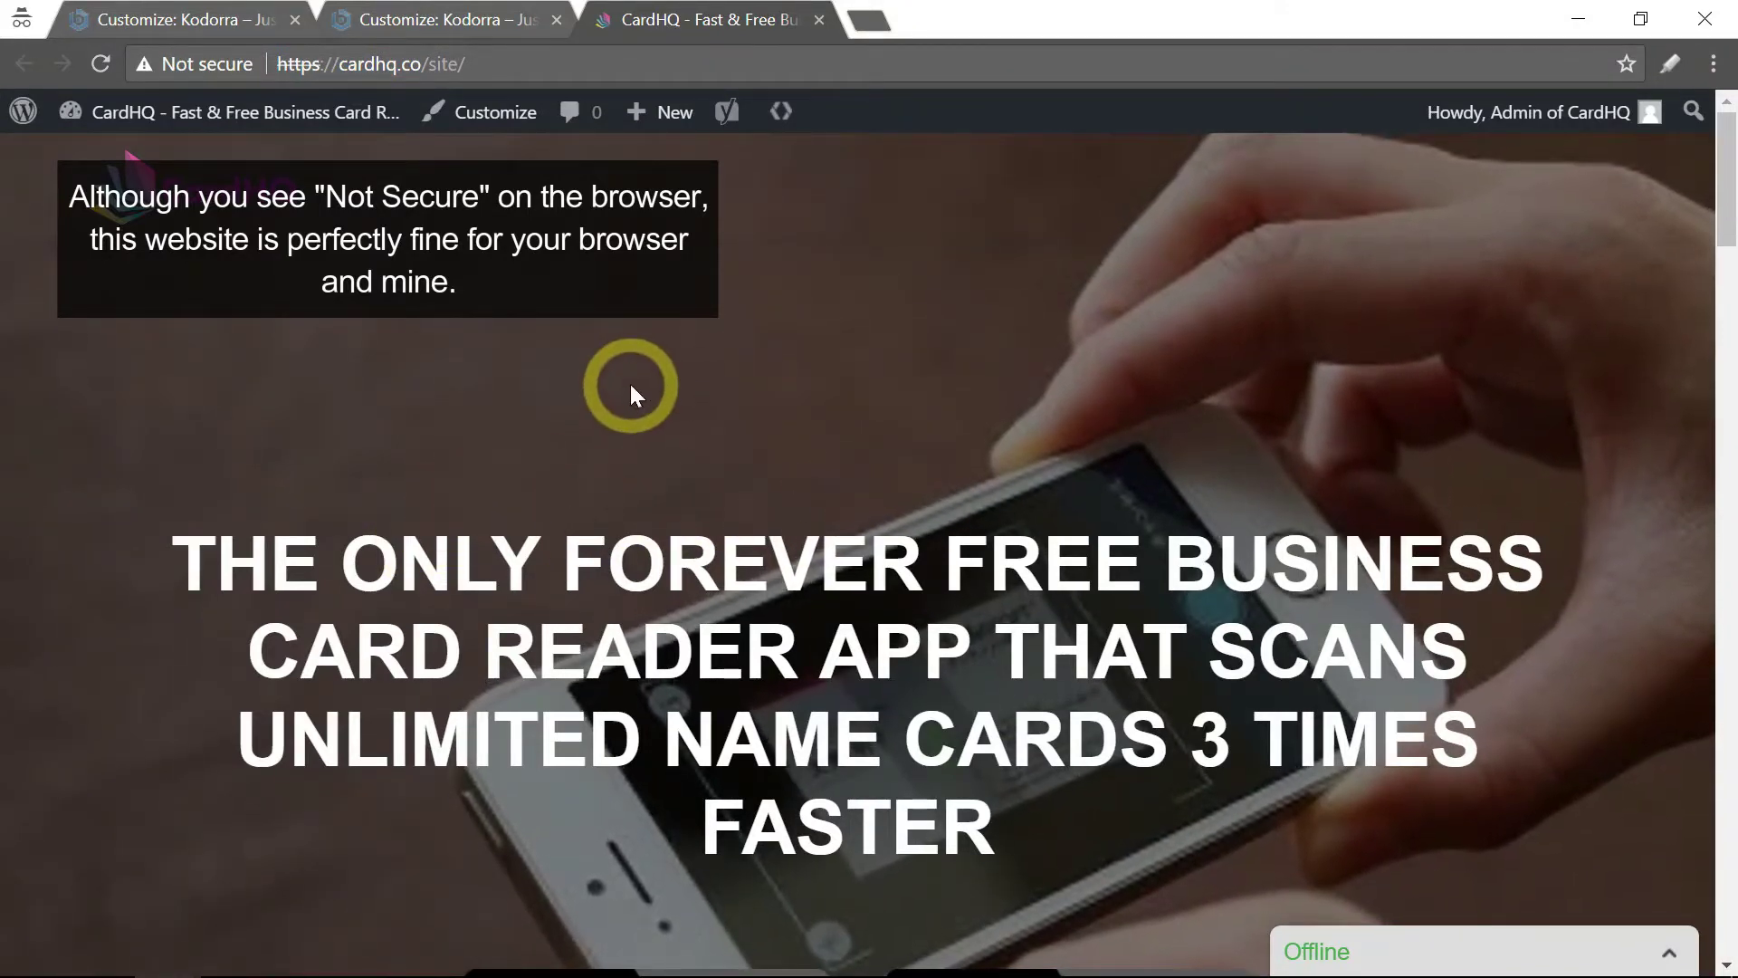
scroll(631, 387, "down", 8)
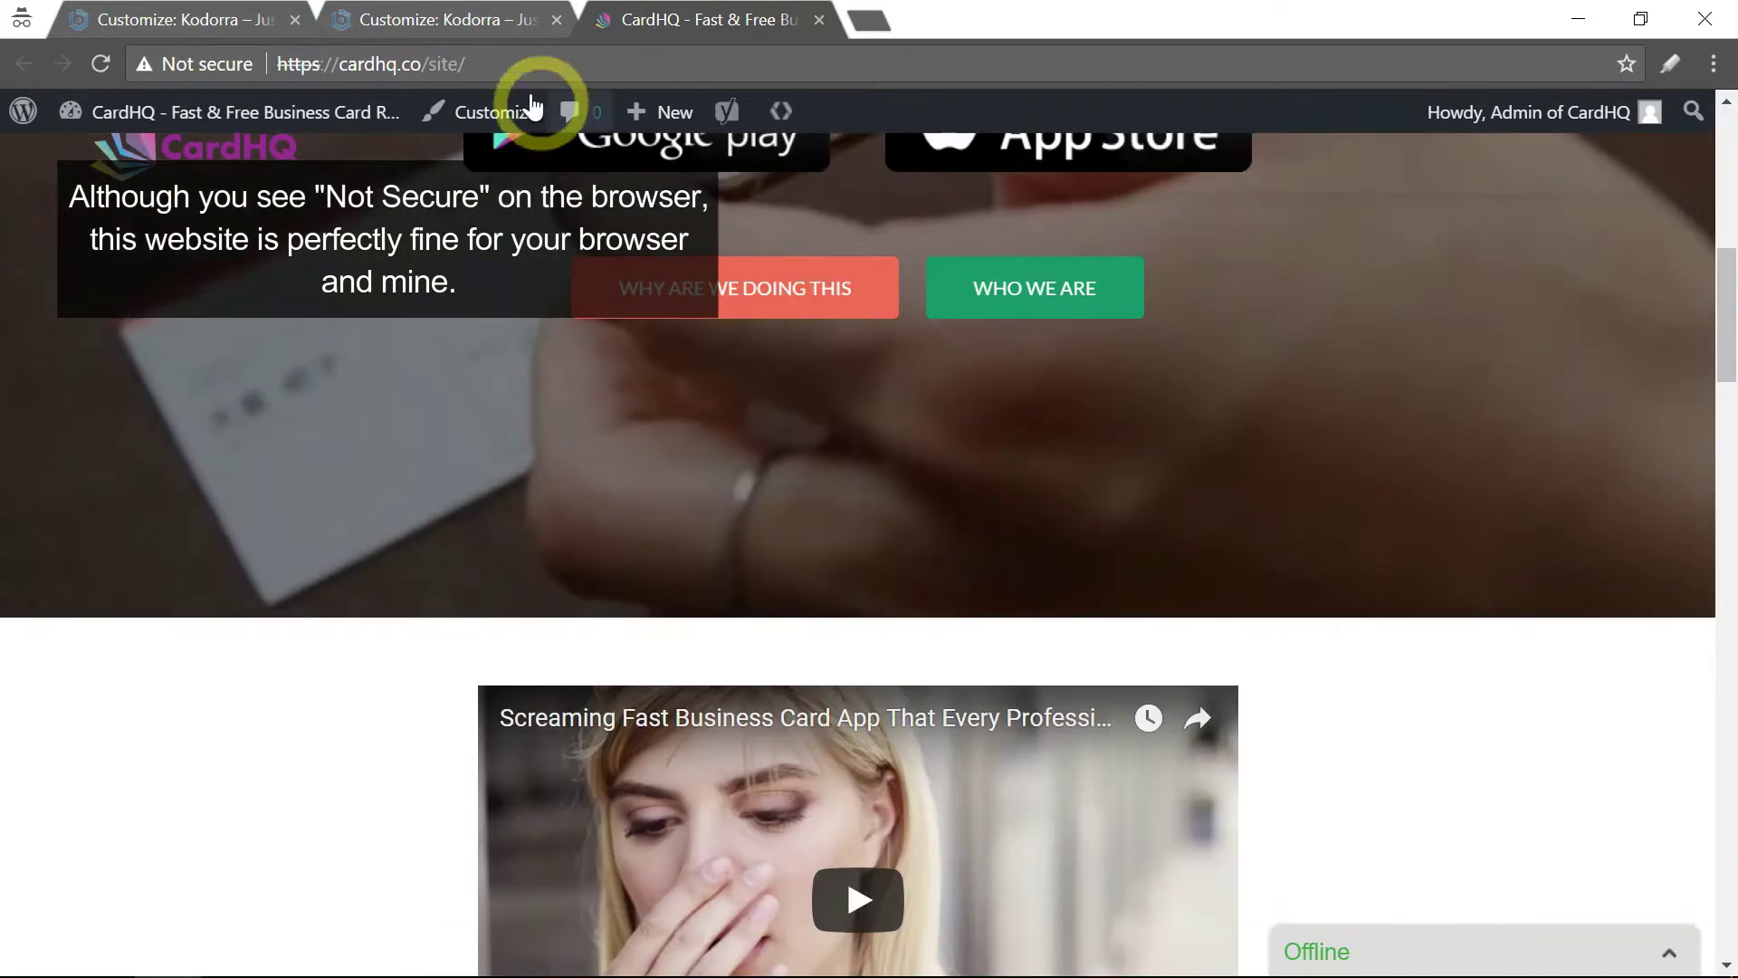
left_click(451, 24)
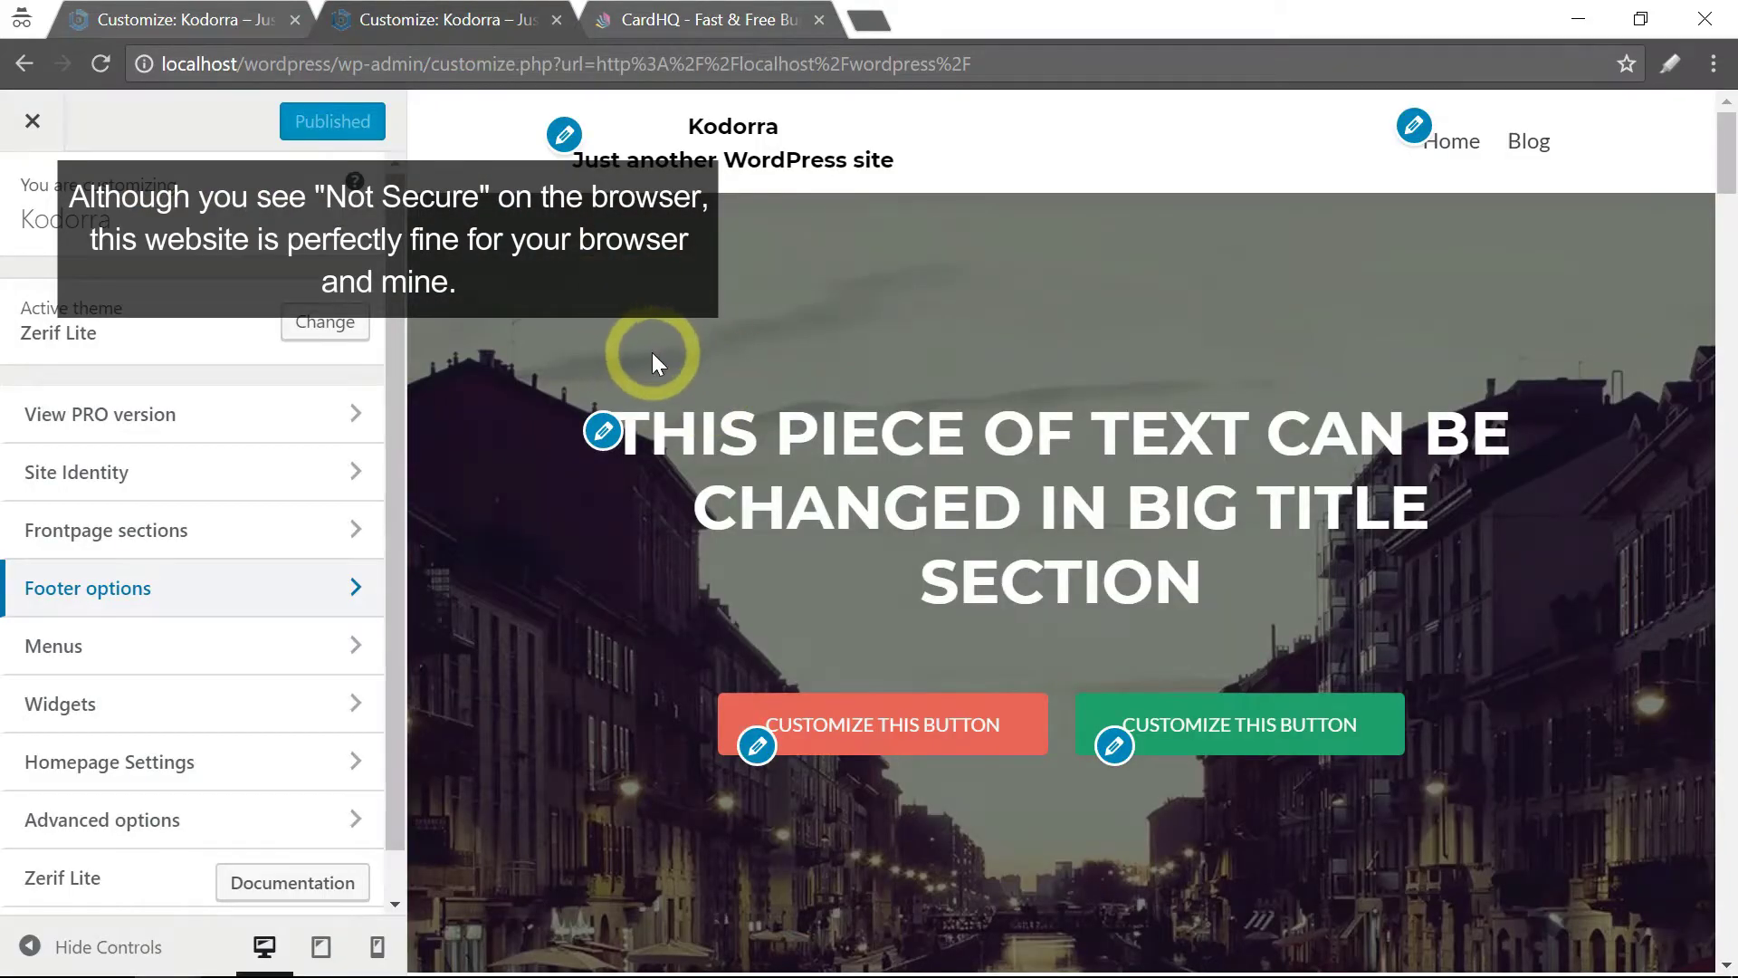
scroll(647, 360, "down", 6)
scroll(664, 436, "up", 6)
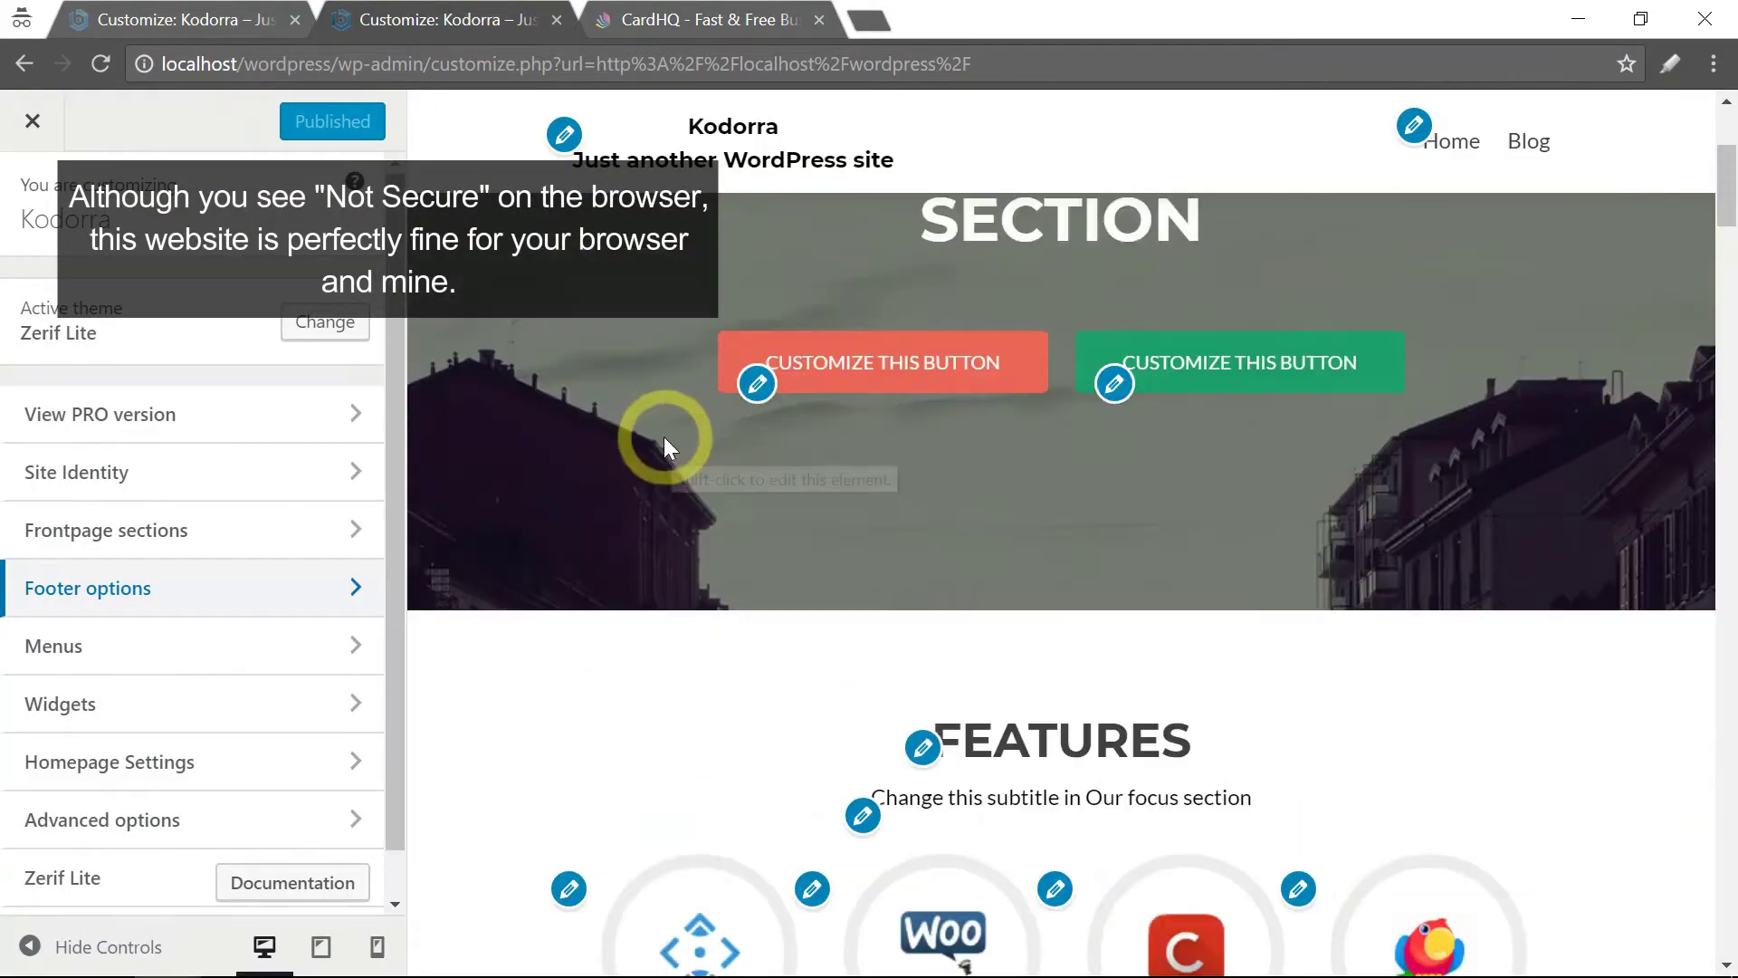
key("ctrl+Tab")
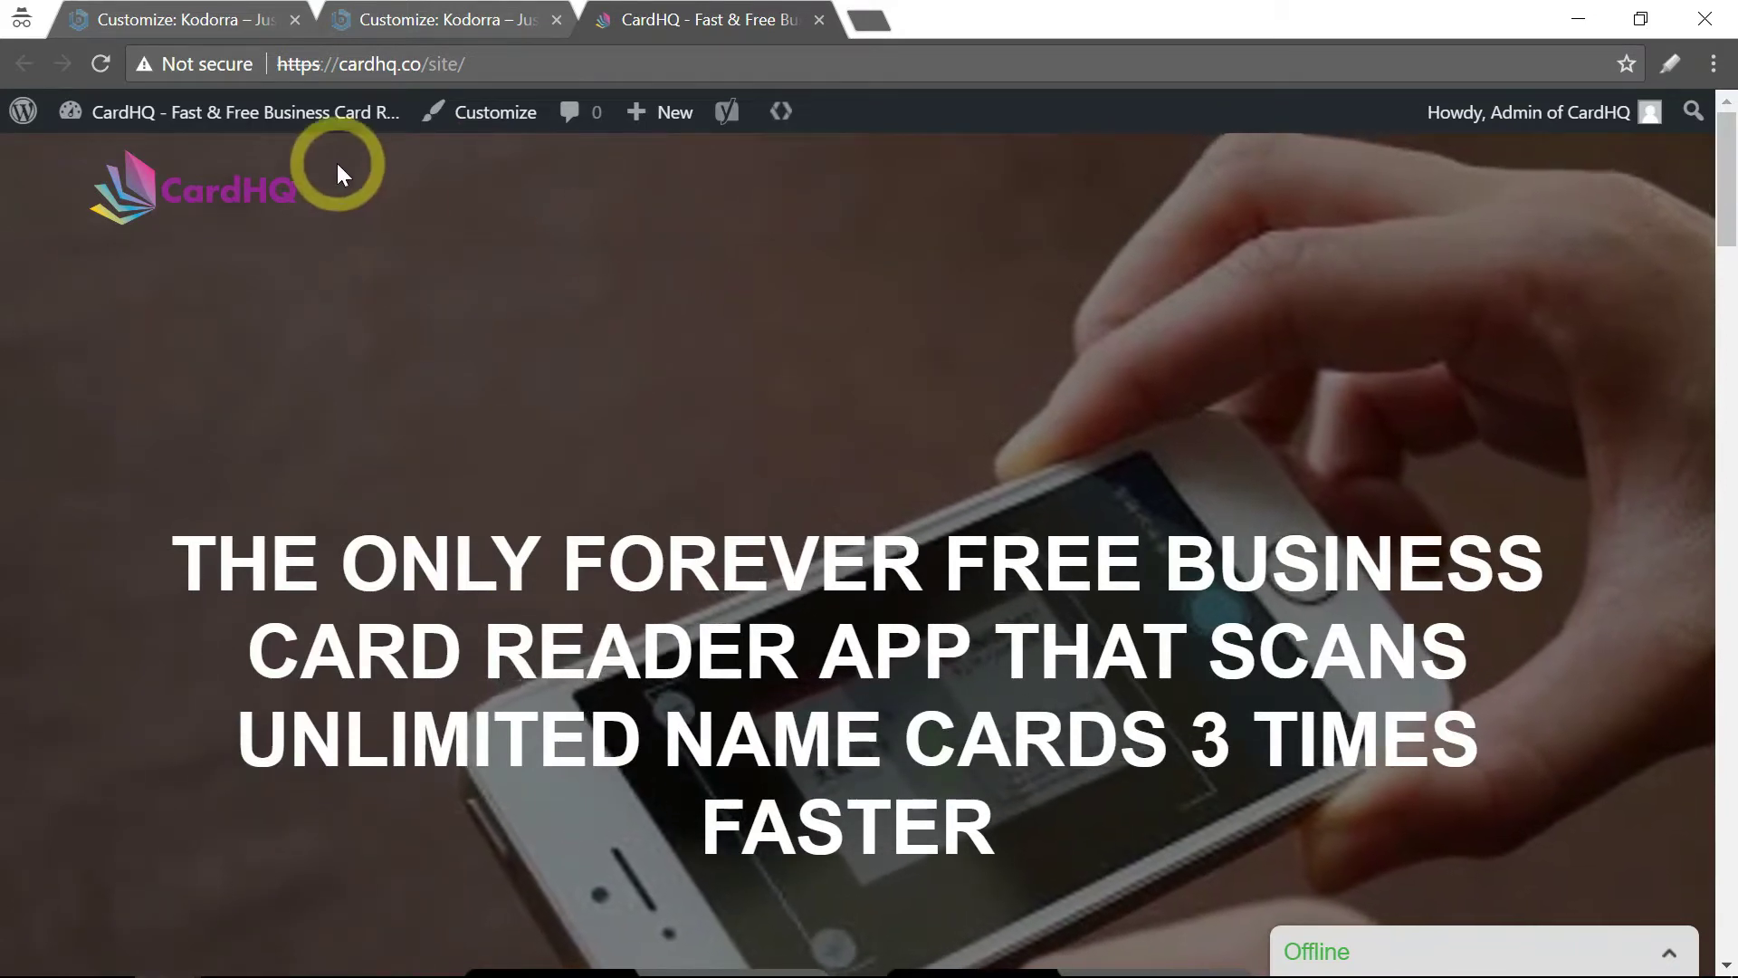
left_click(427, 27)
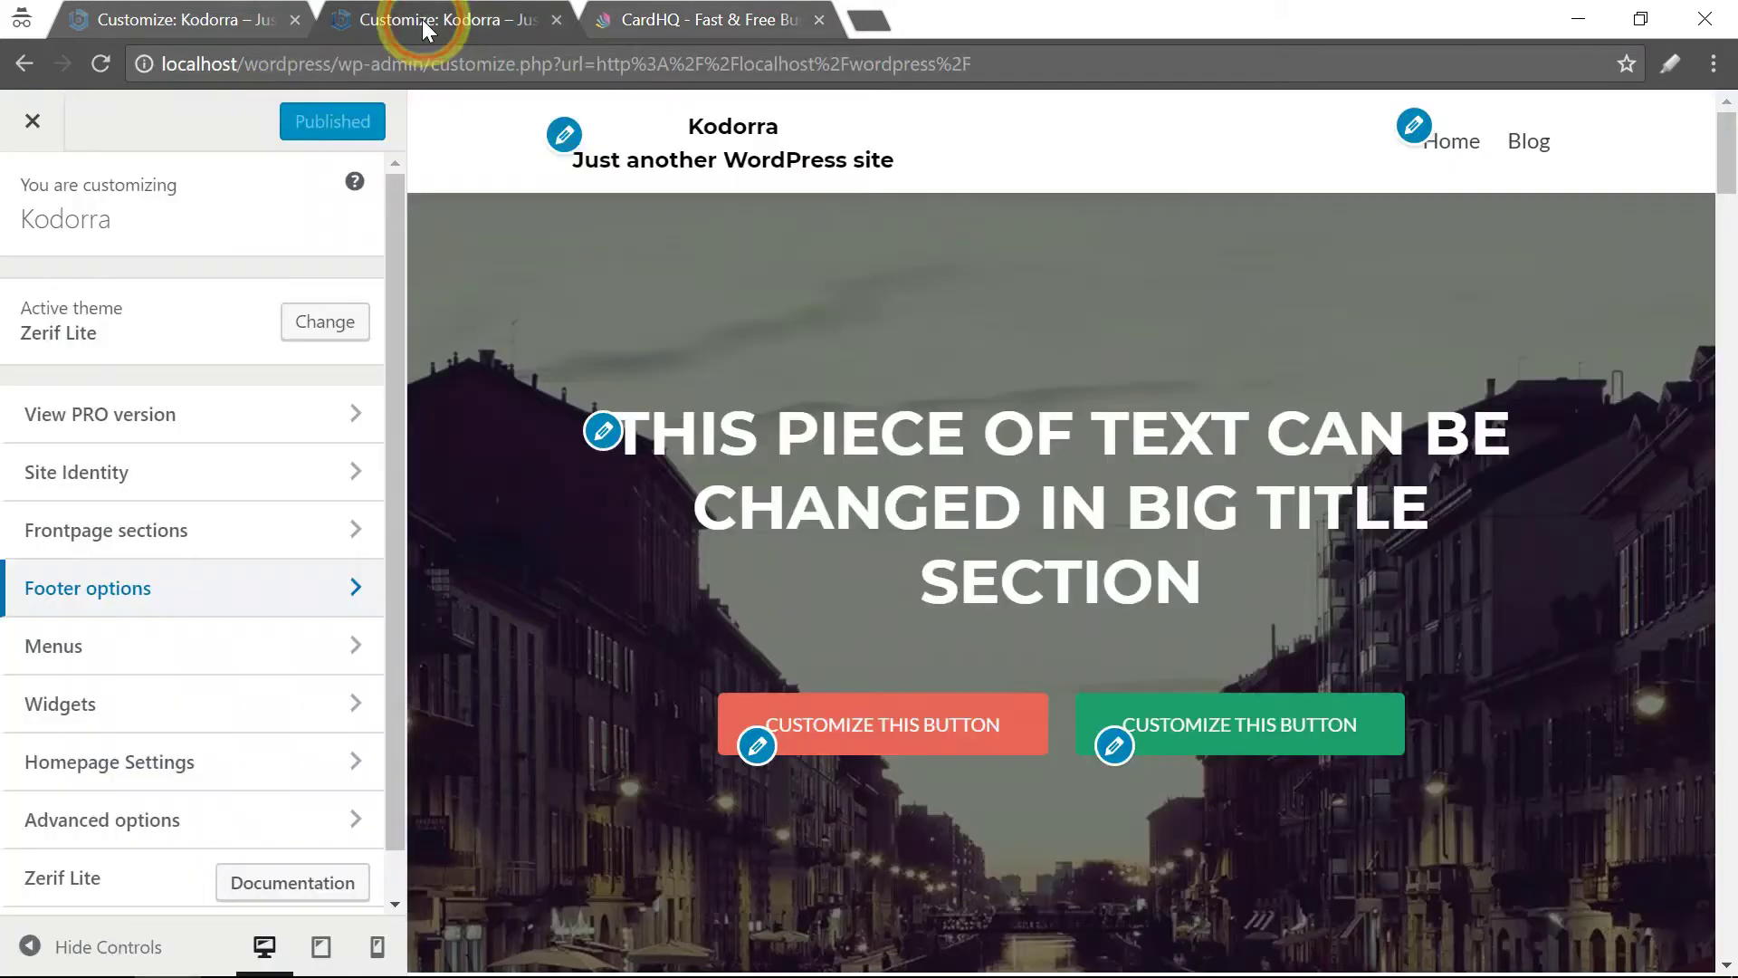
left_click(730, 29)
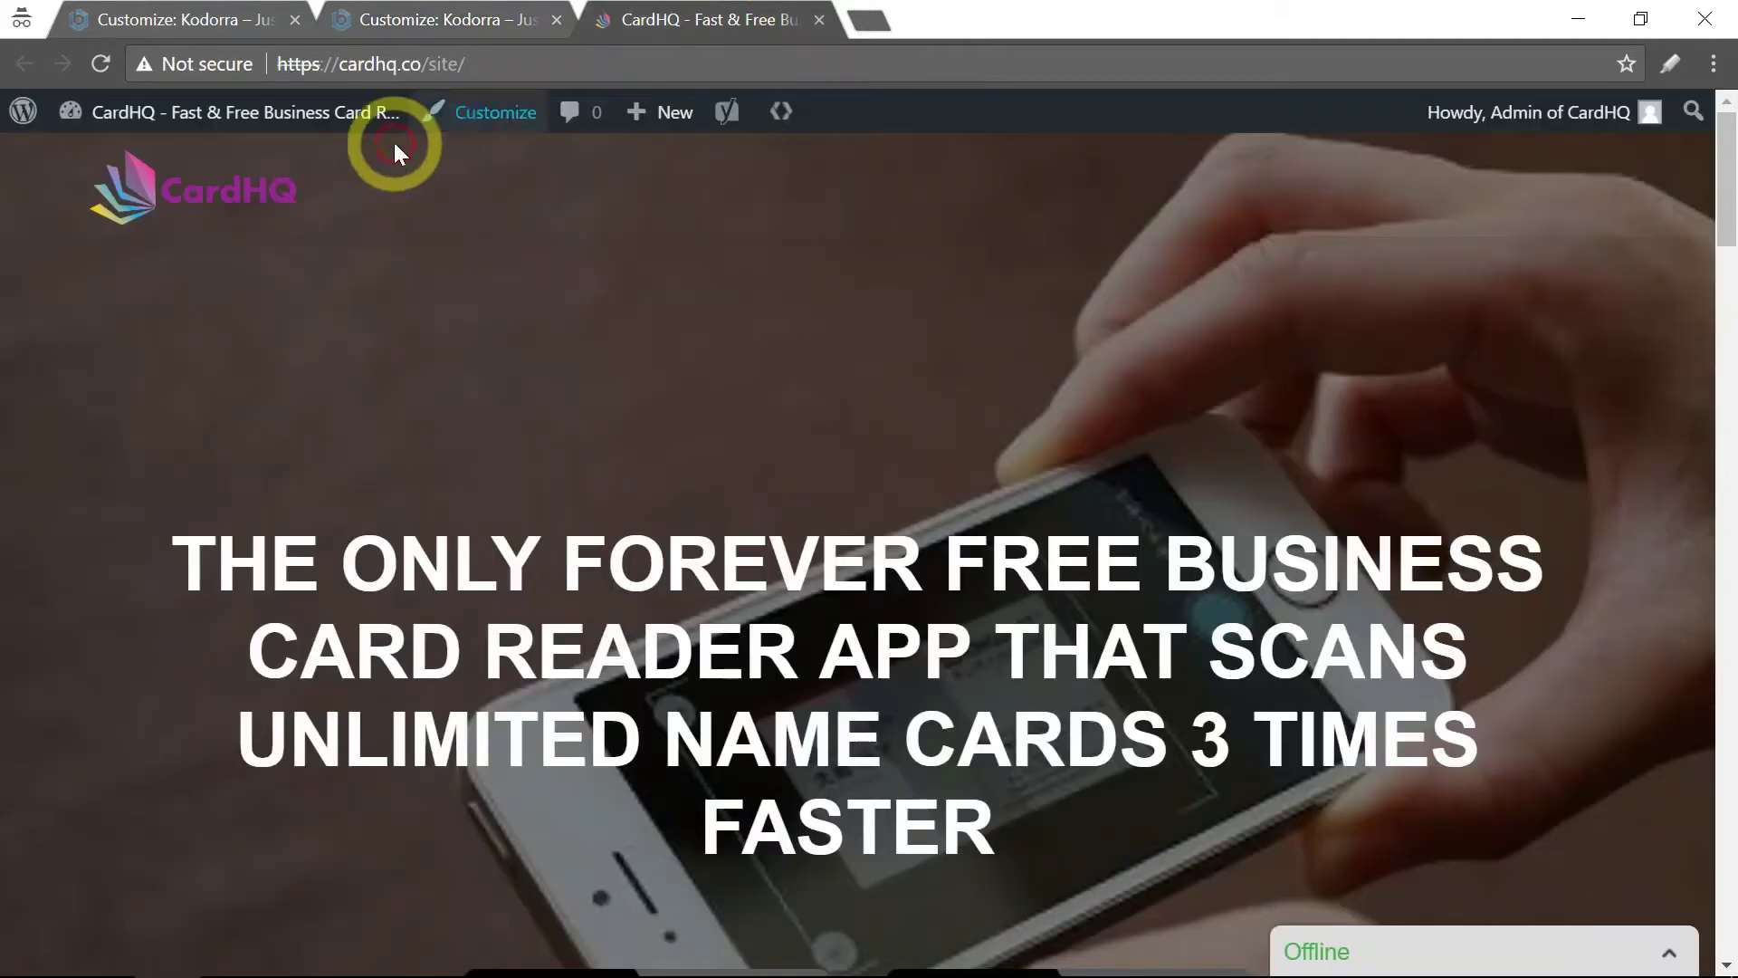
right_click(271, 192)
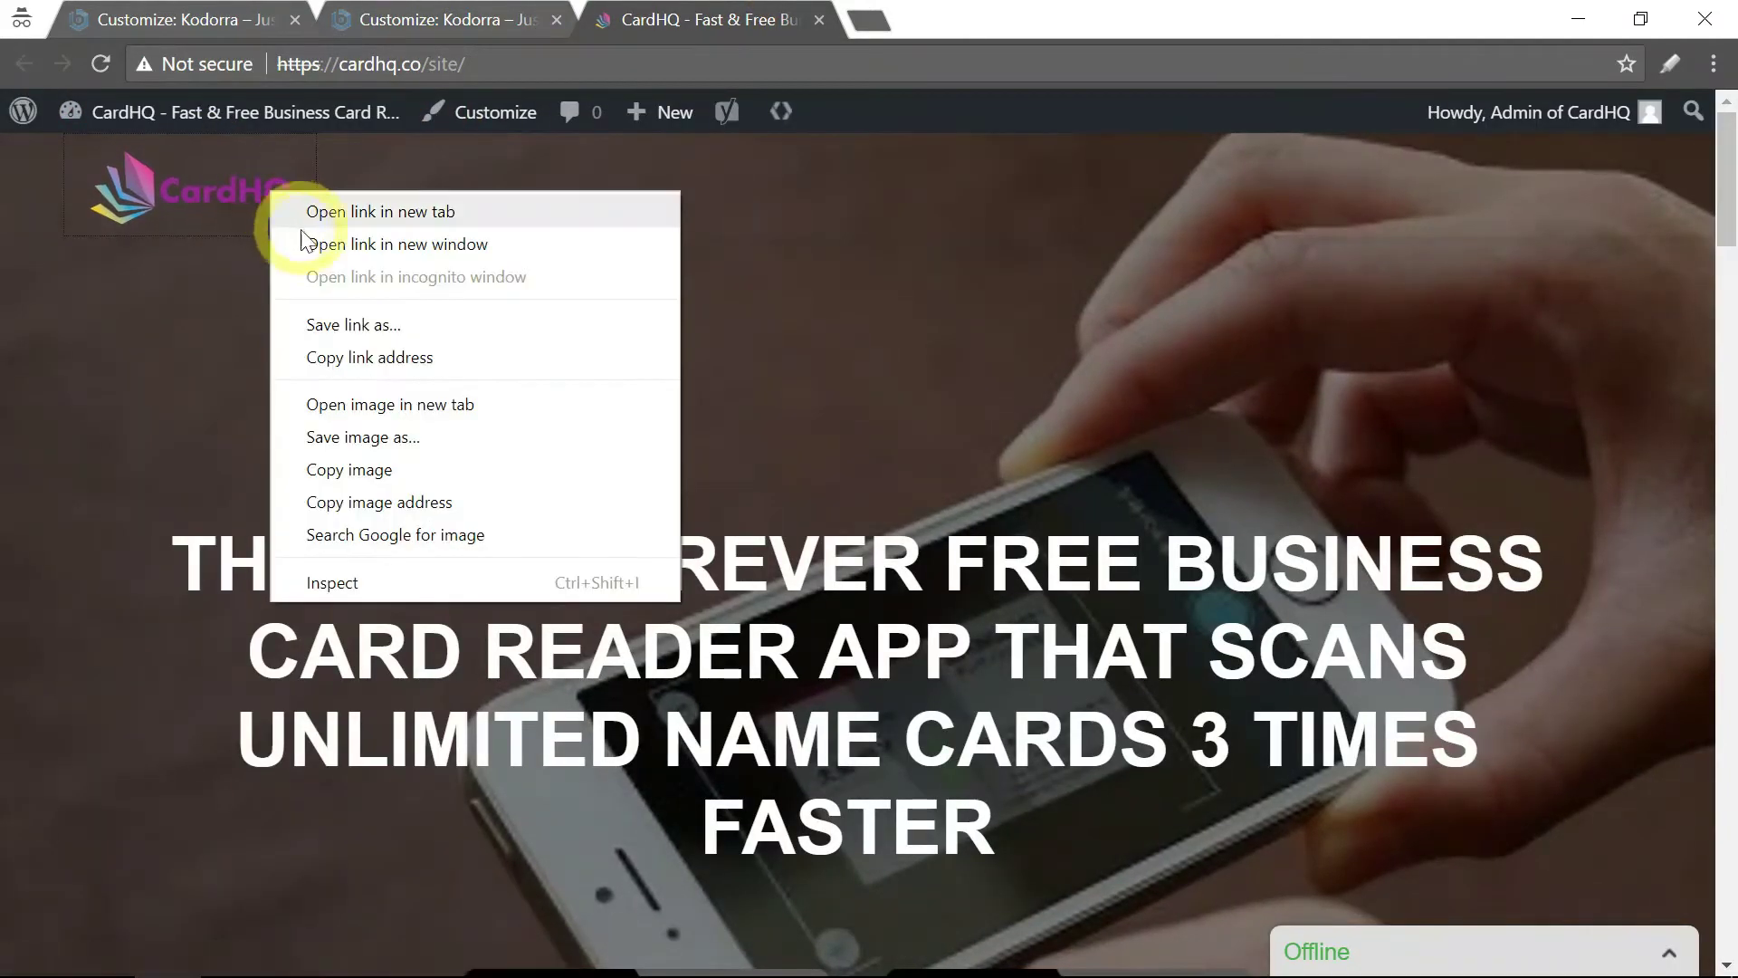
left_click(346, 438)
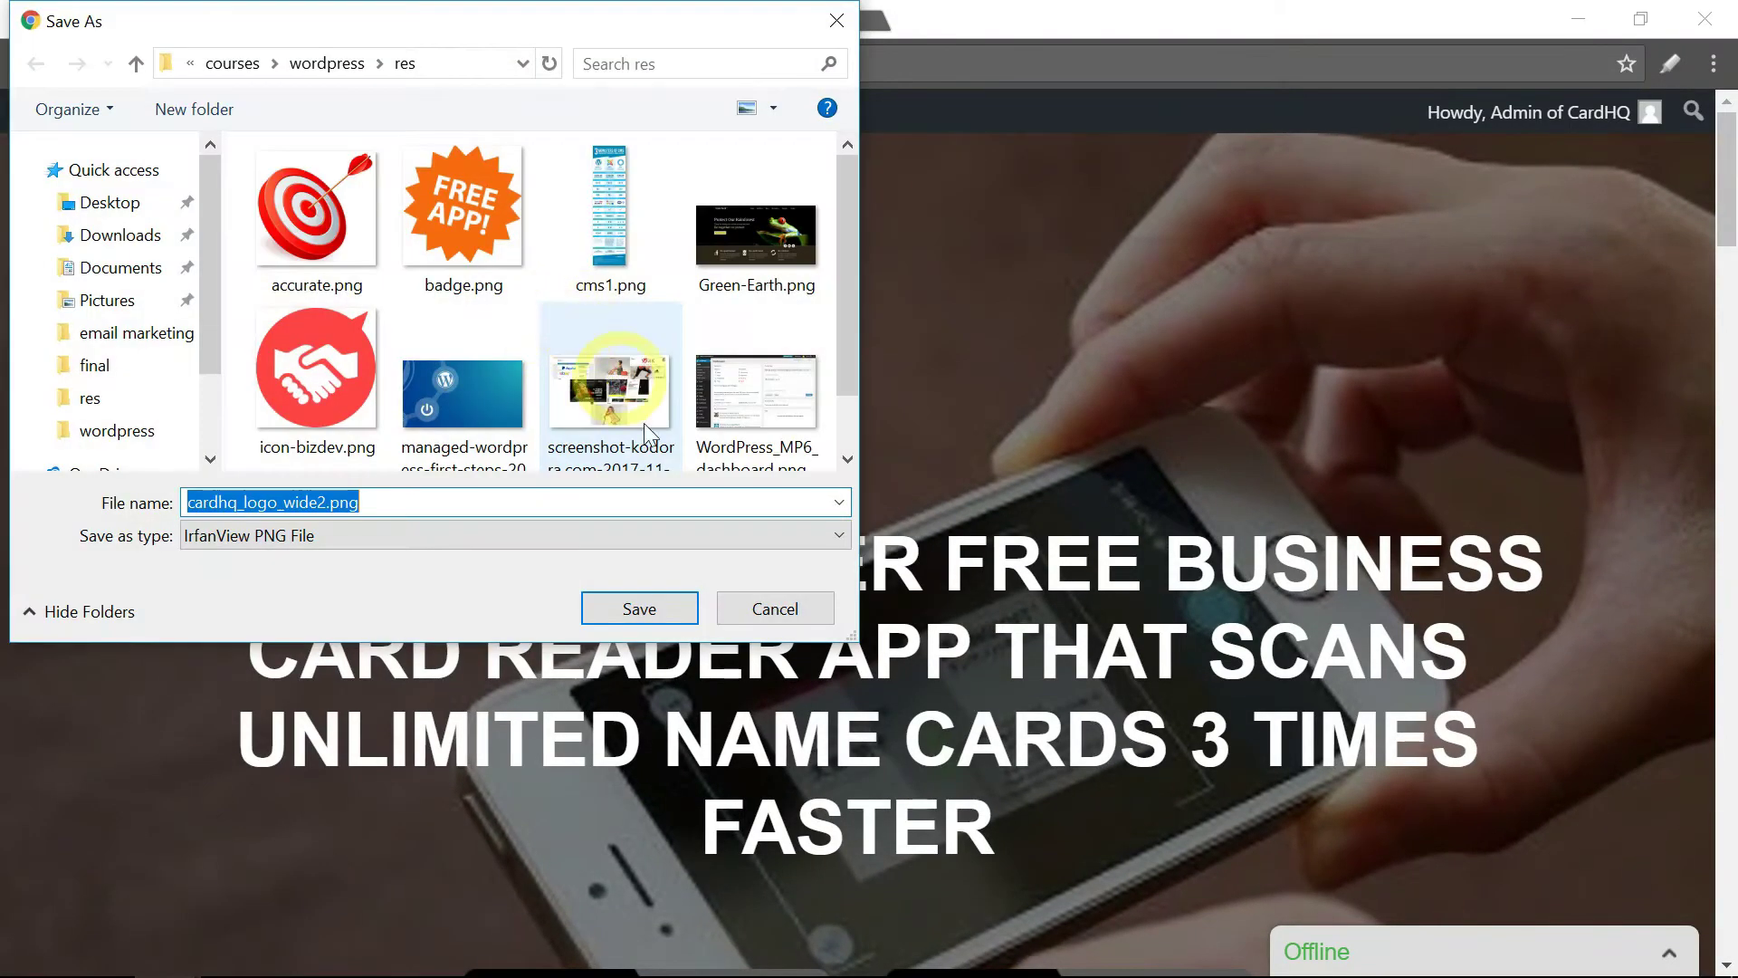
left_click(770, 606)
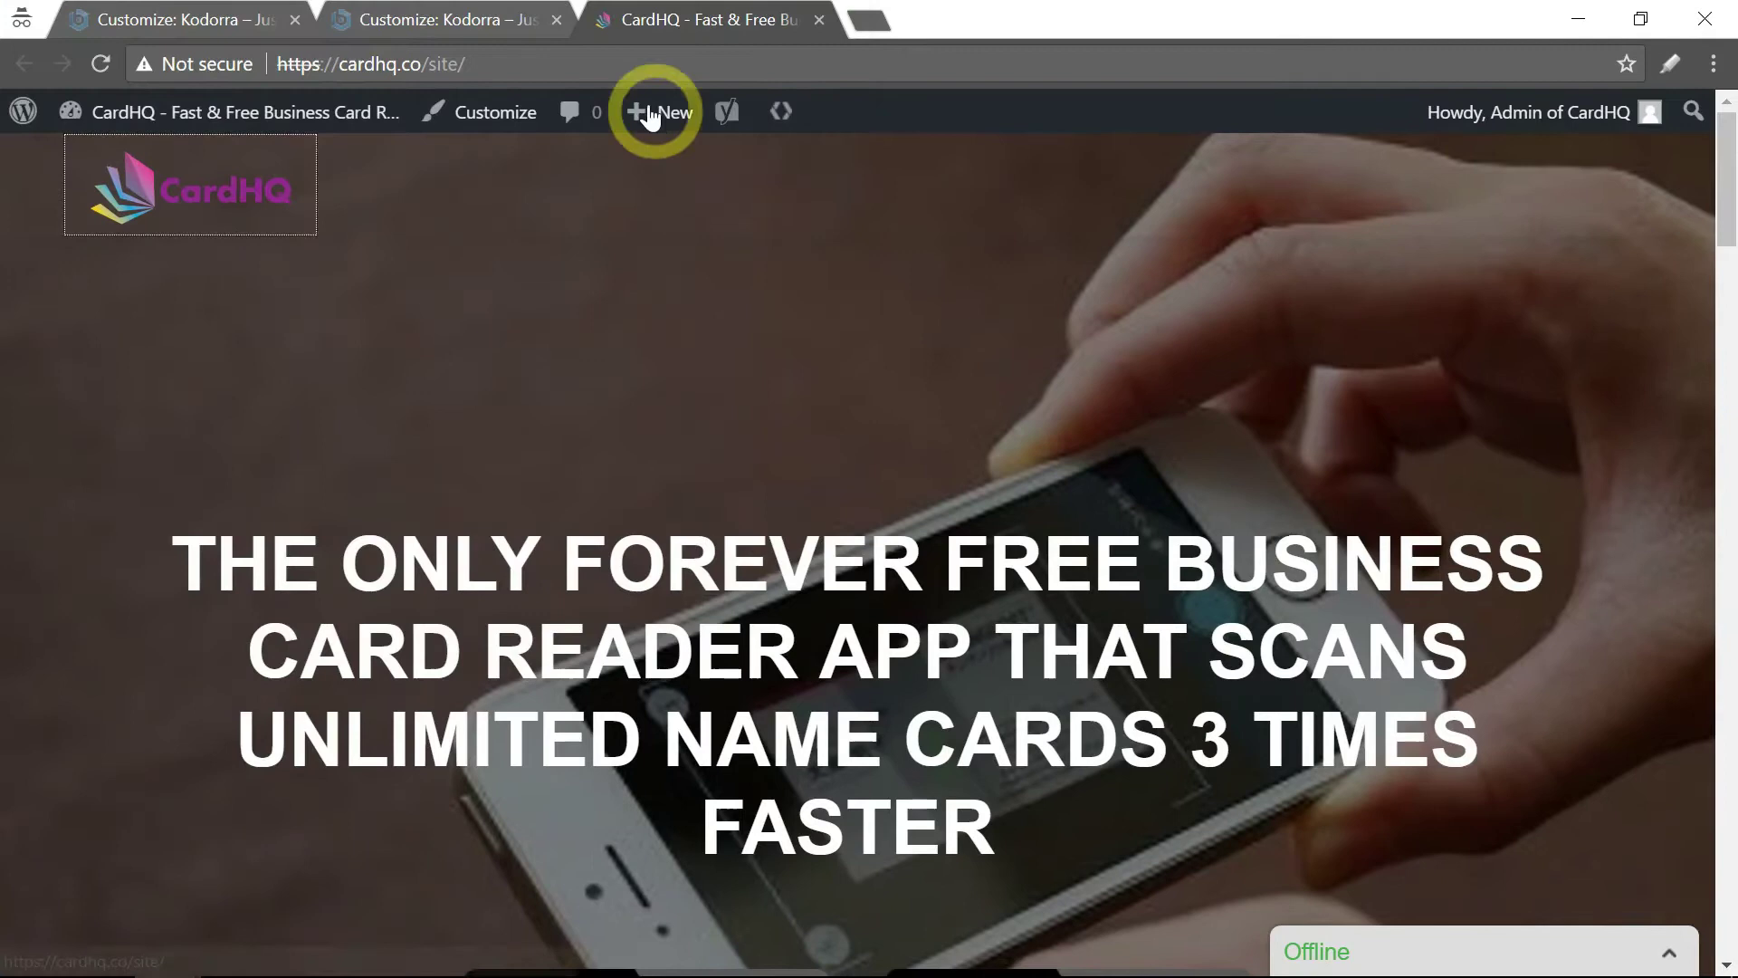
- Return to the Kodorra Customizer and open the Site Identity settings with the logo, site title and tagline
left_click(464, 23)
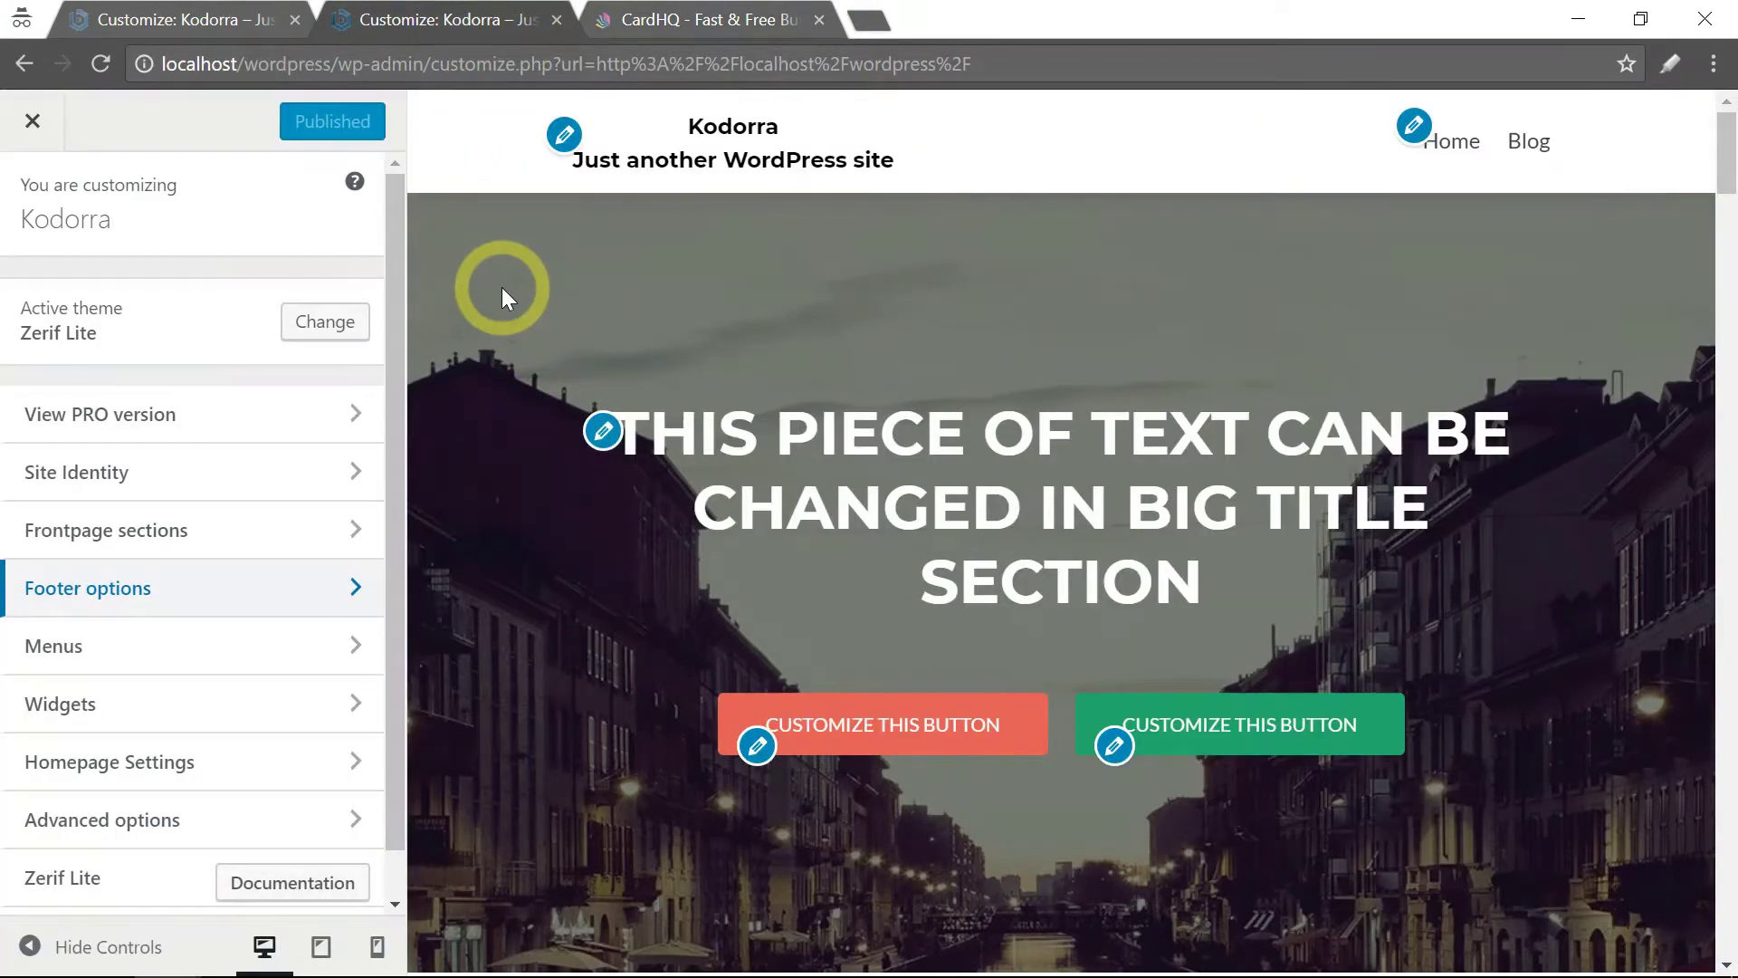
left_click(566, 137)
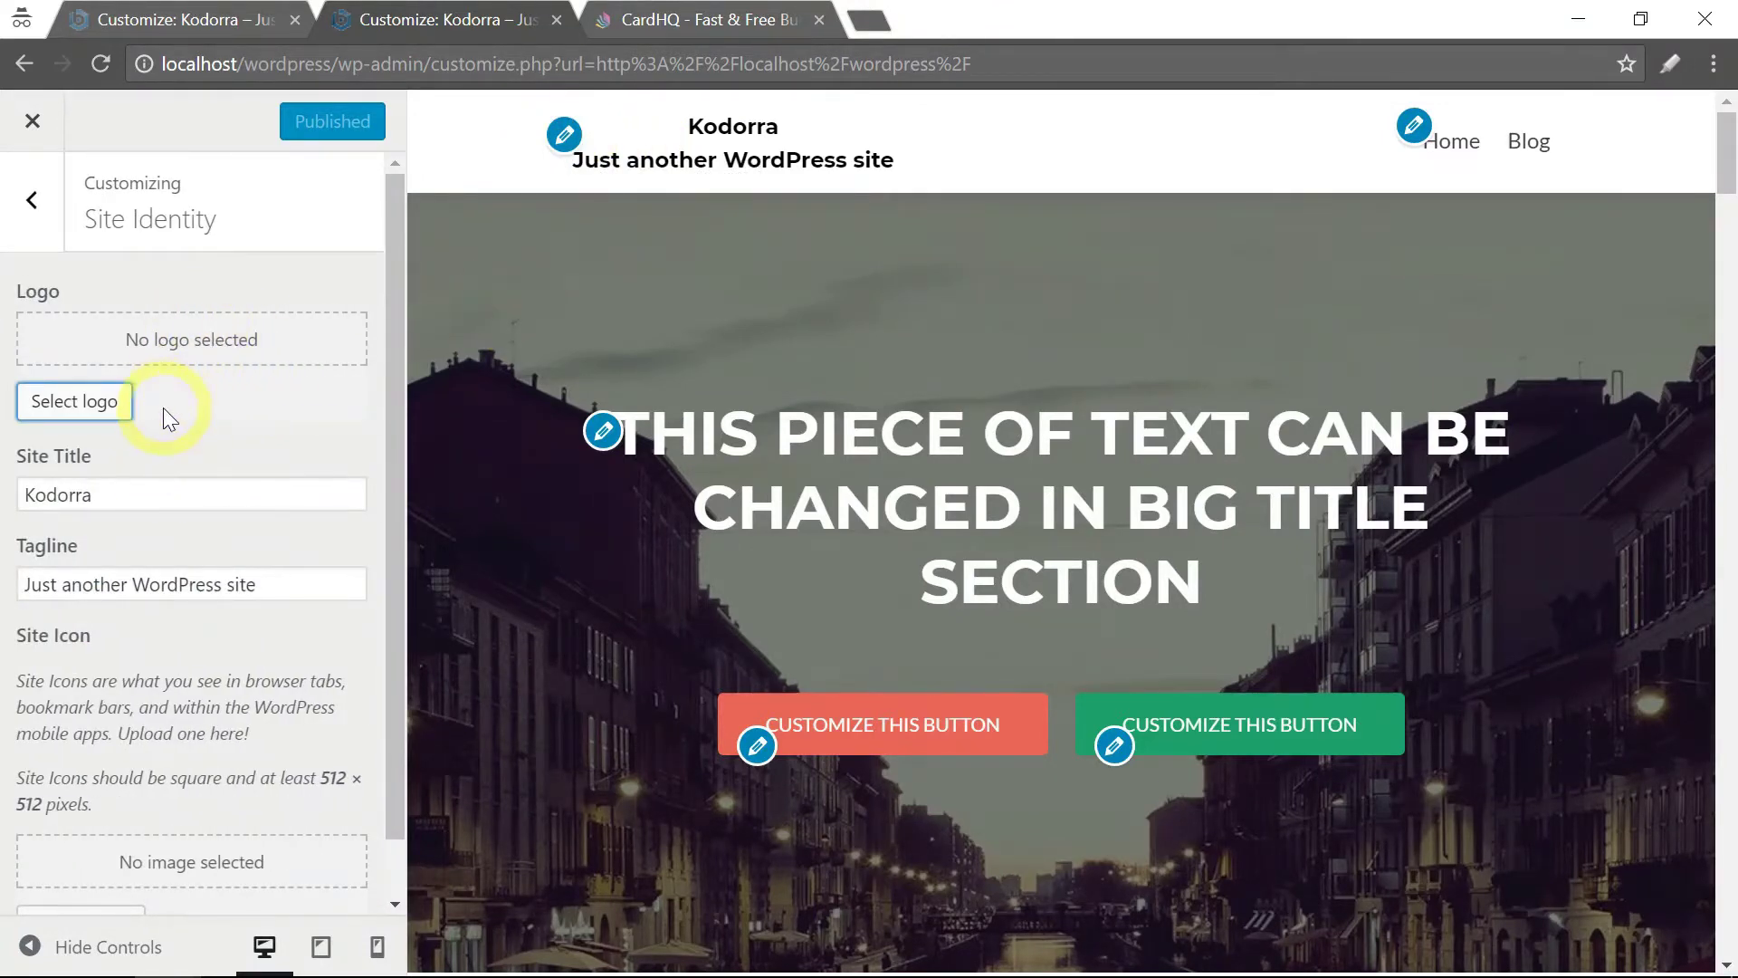
double_click(133, 491)
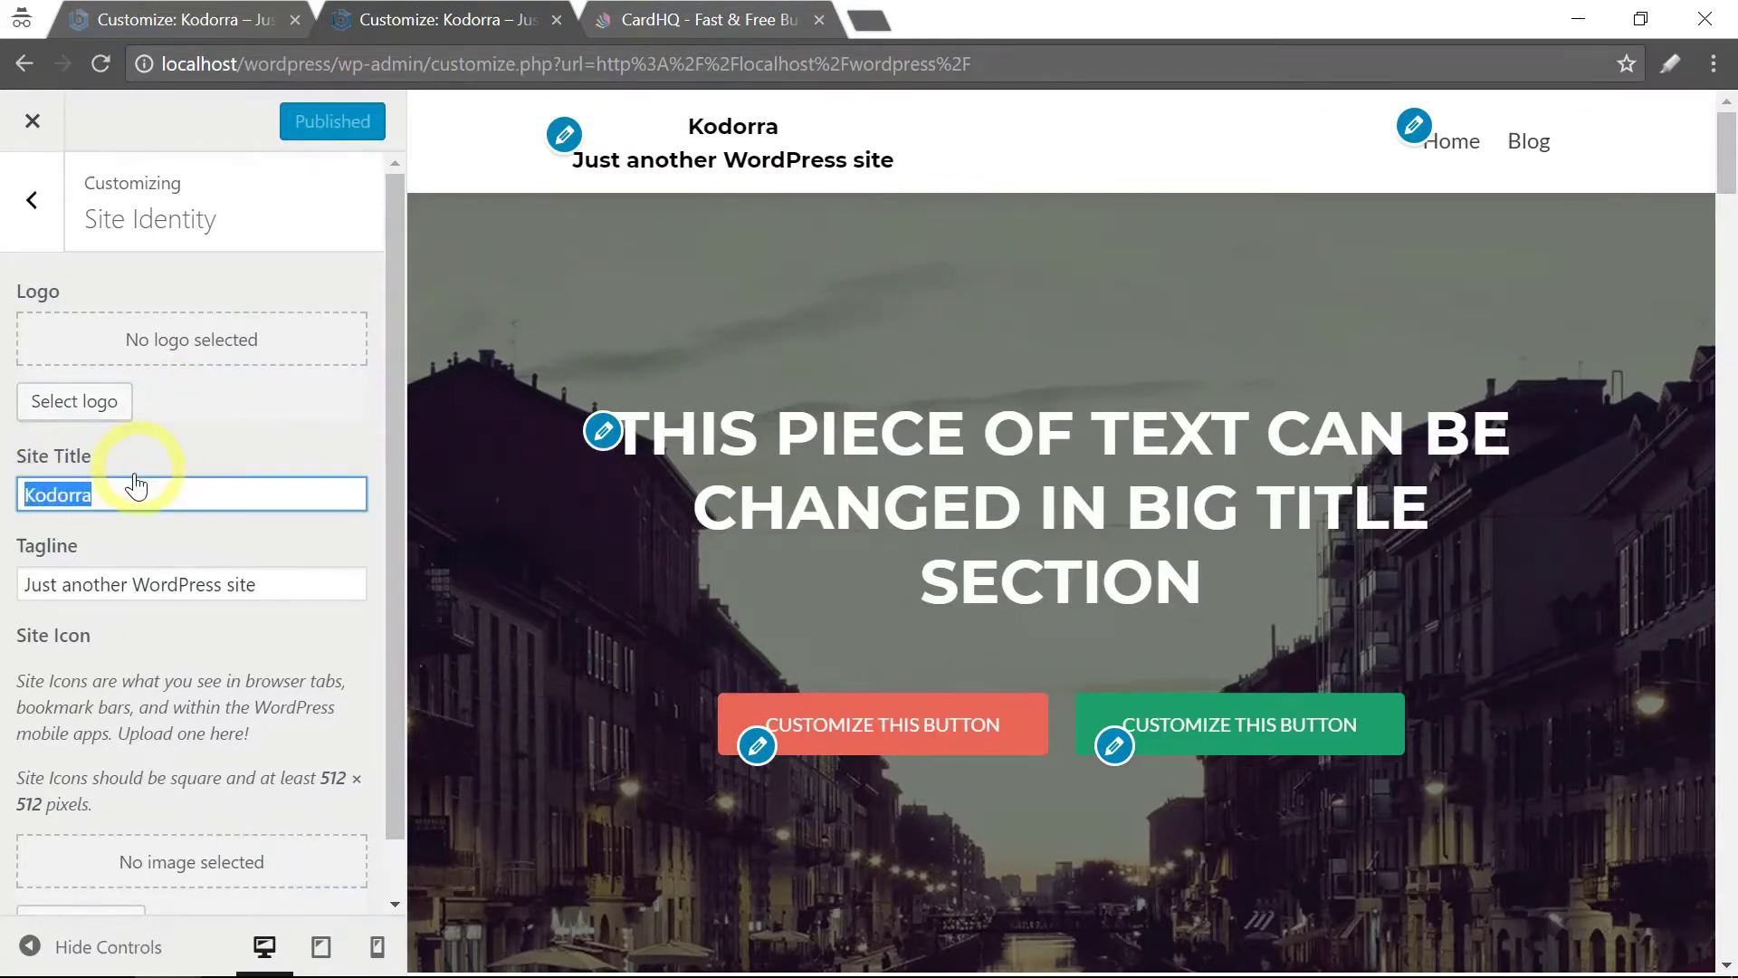
left_click_drag(270, 588, 19, 574)
left_click(166, 489)
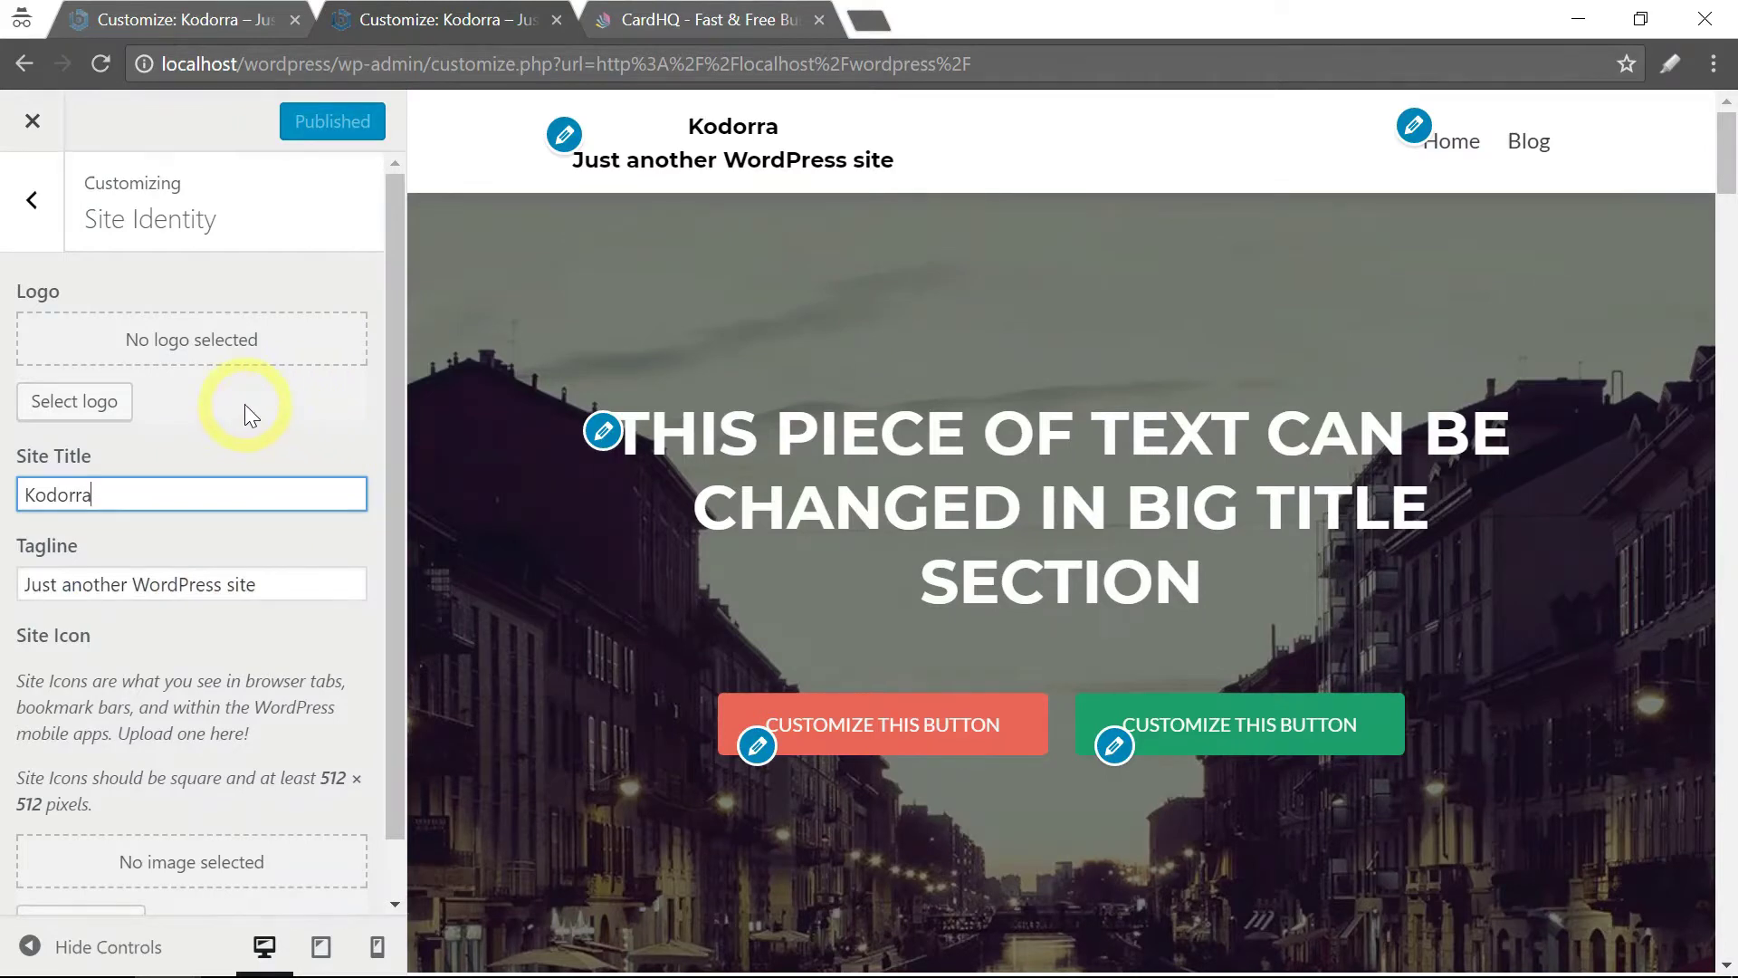
- Upload cardhq_logo_wide2.png from the res folder as the site logo image
left_click(91, 408)
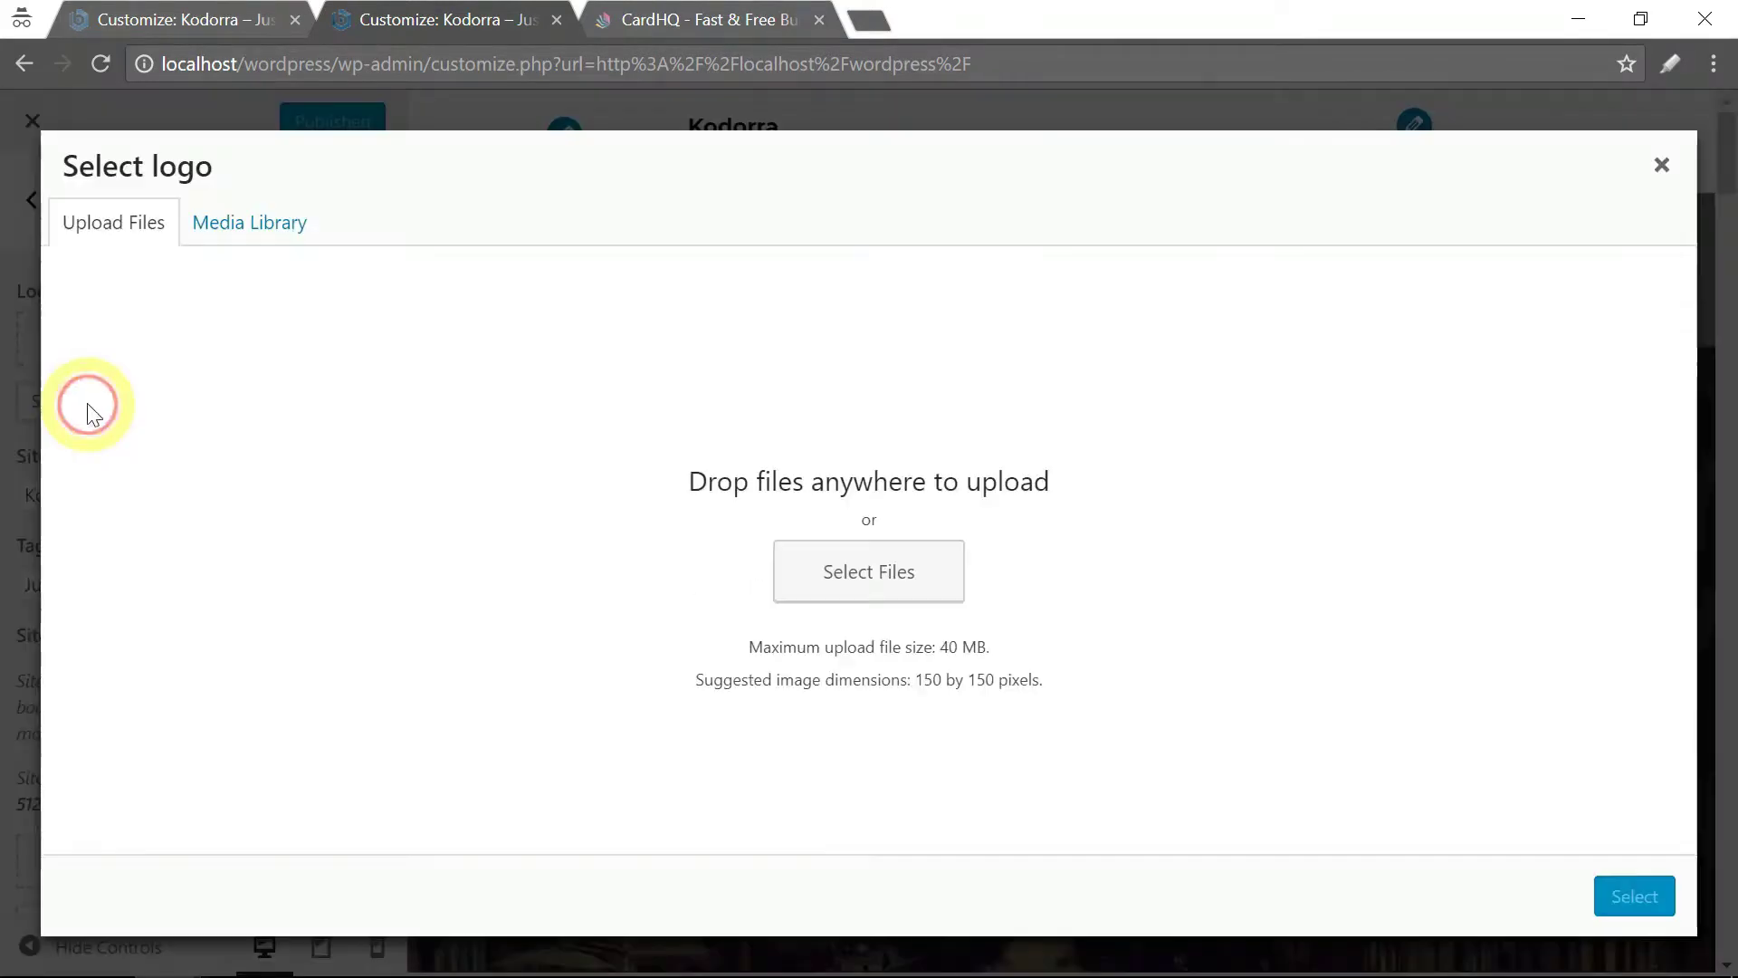
left_click(845, 584)
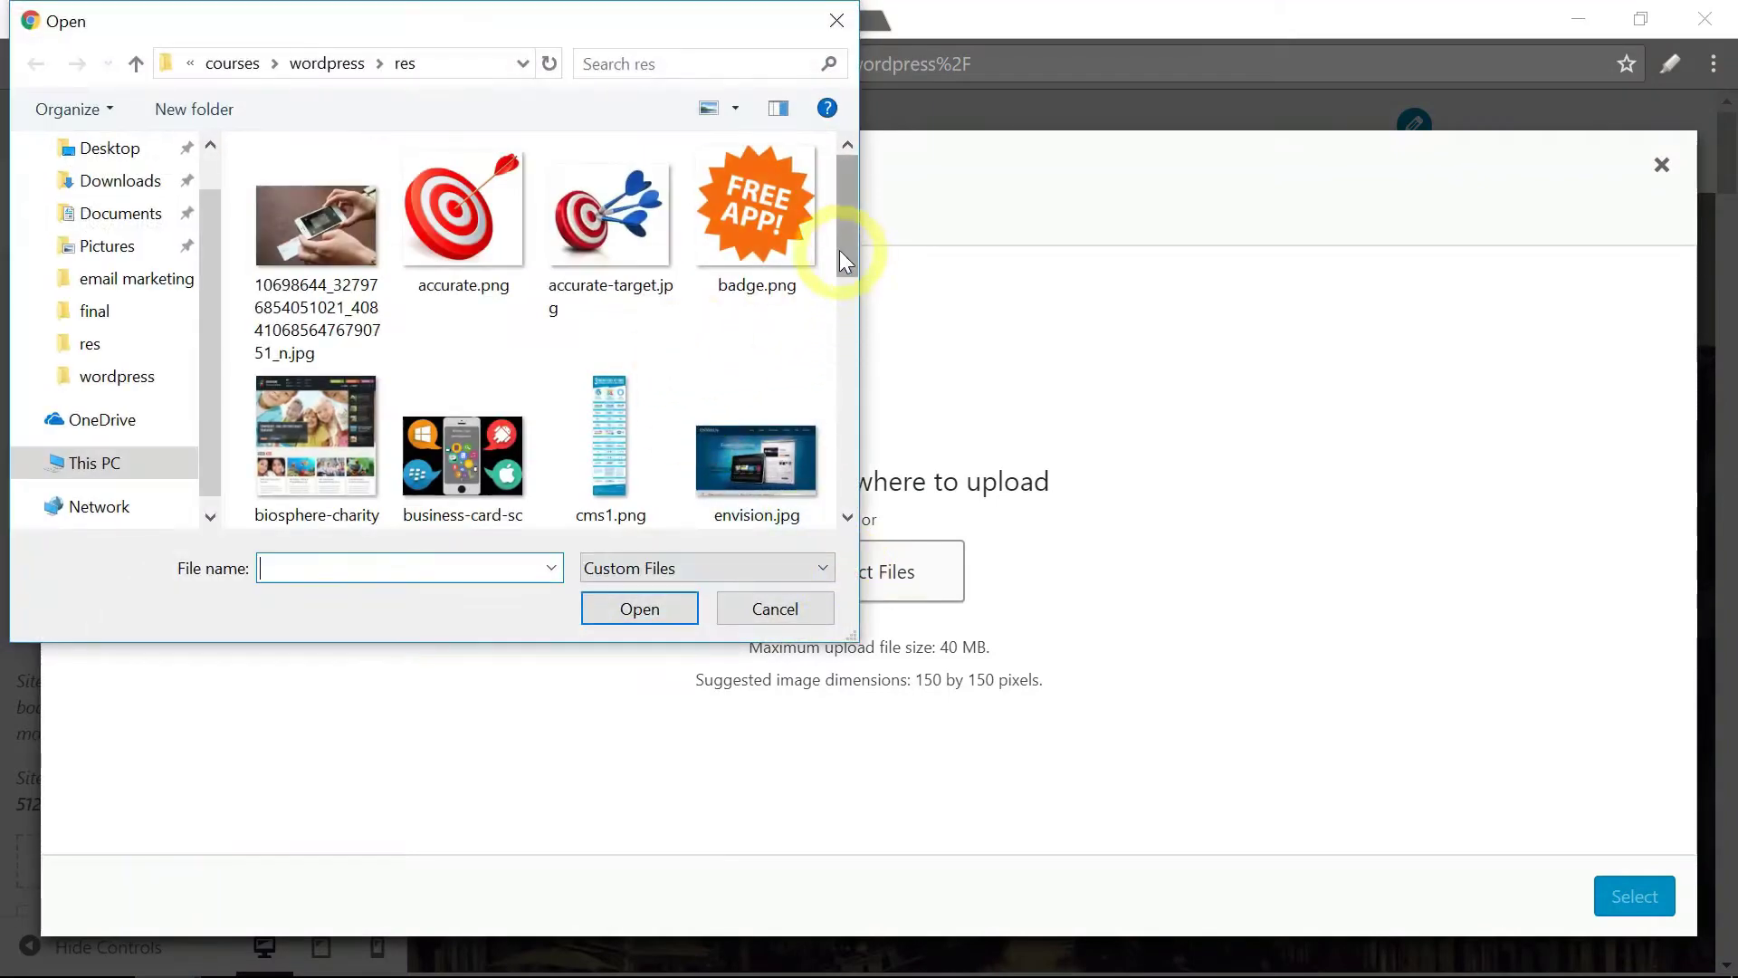
left_click_drag(840, 250, 849, 284)
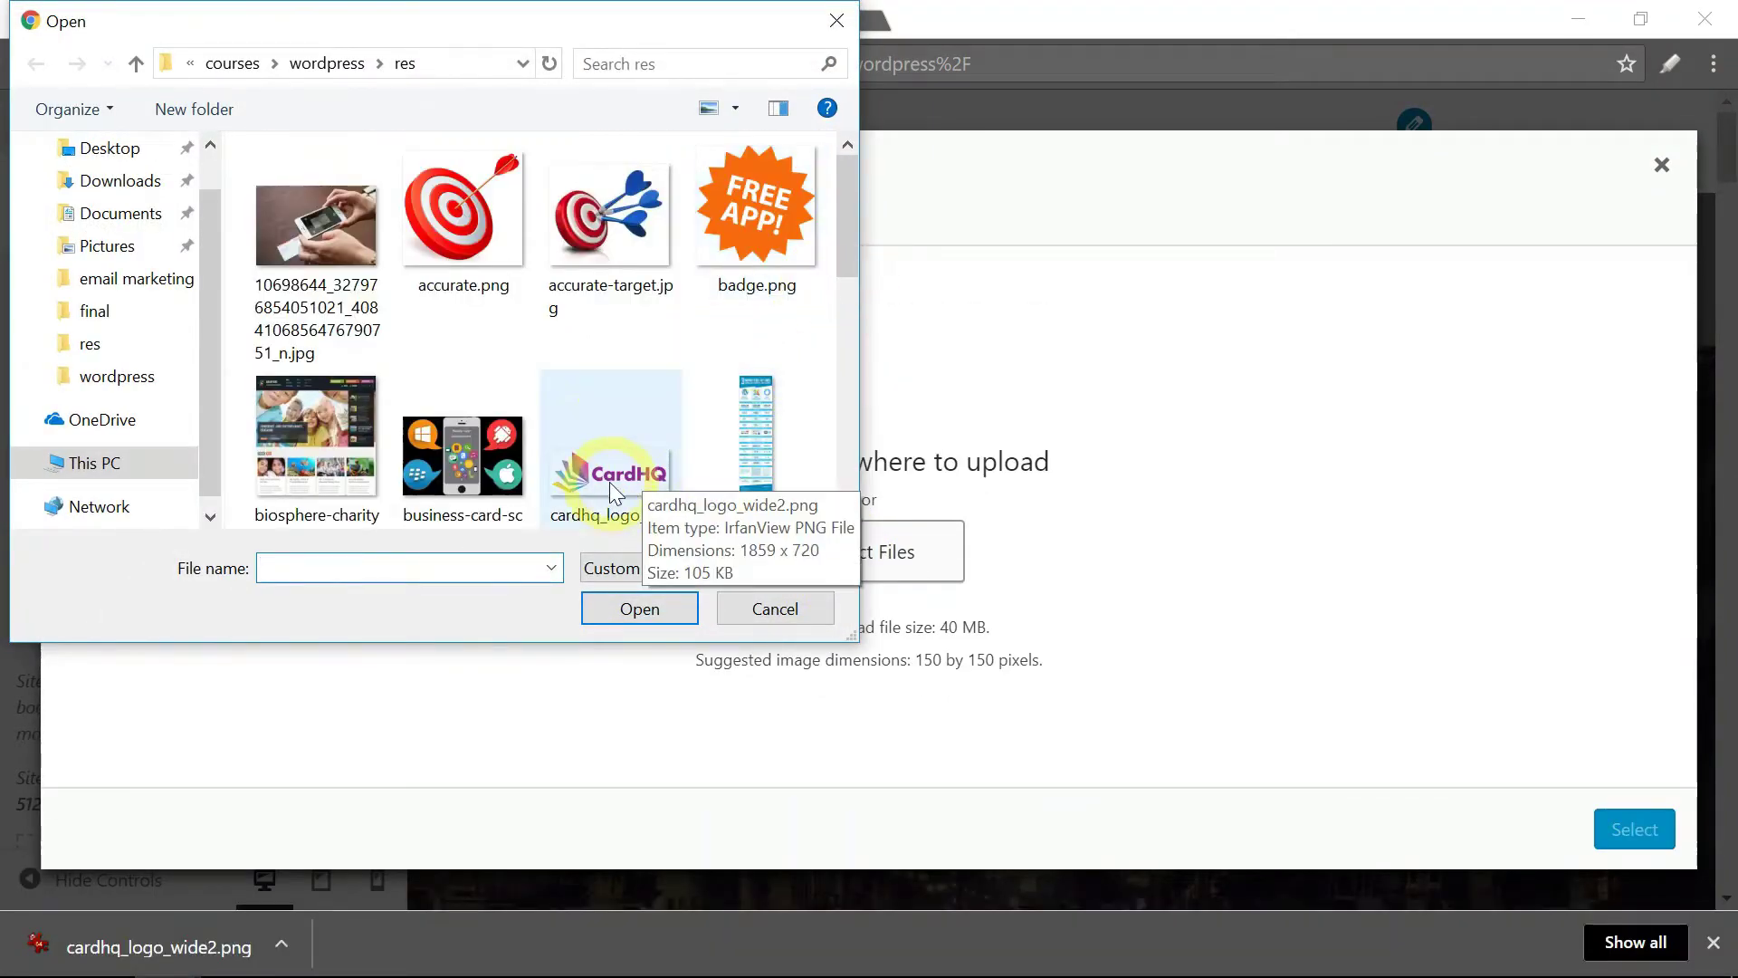
left_click(613, 489)
left_click(623, 607)
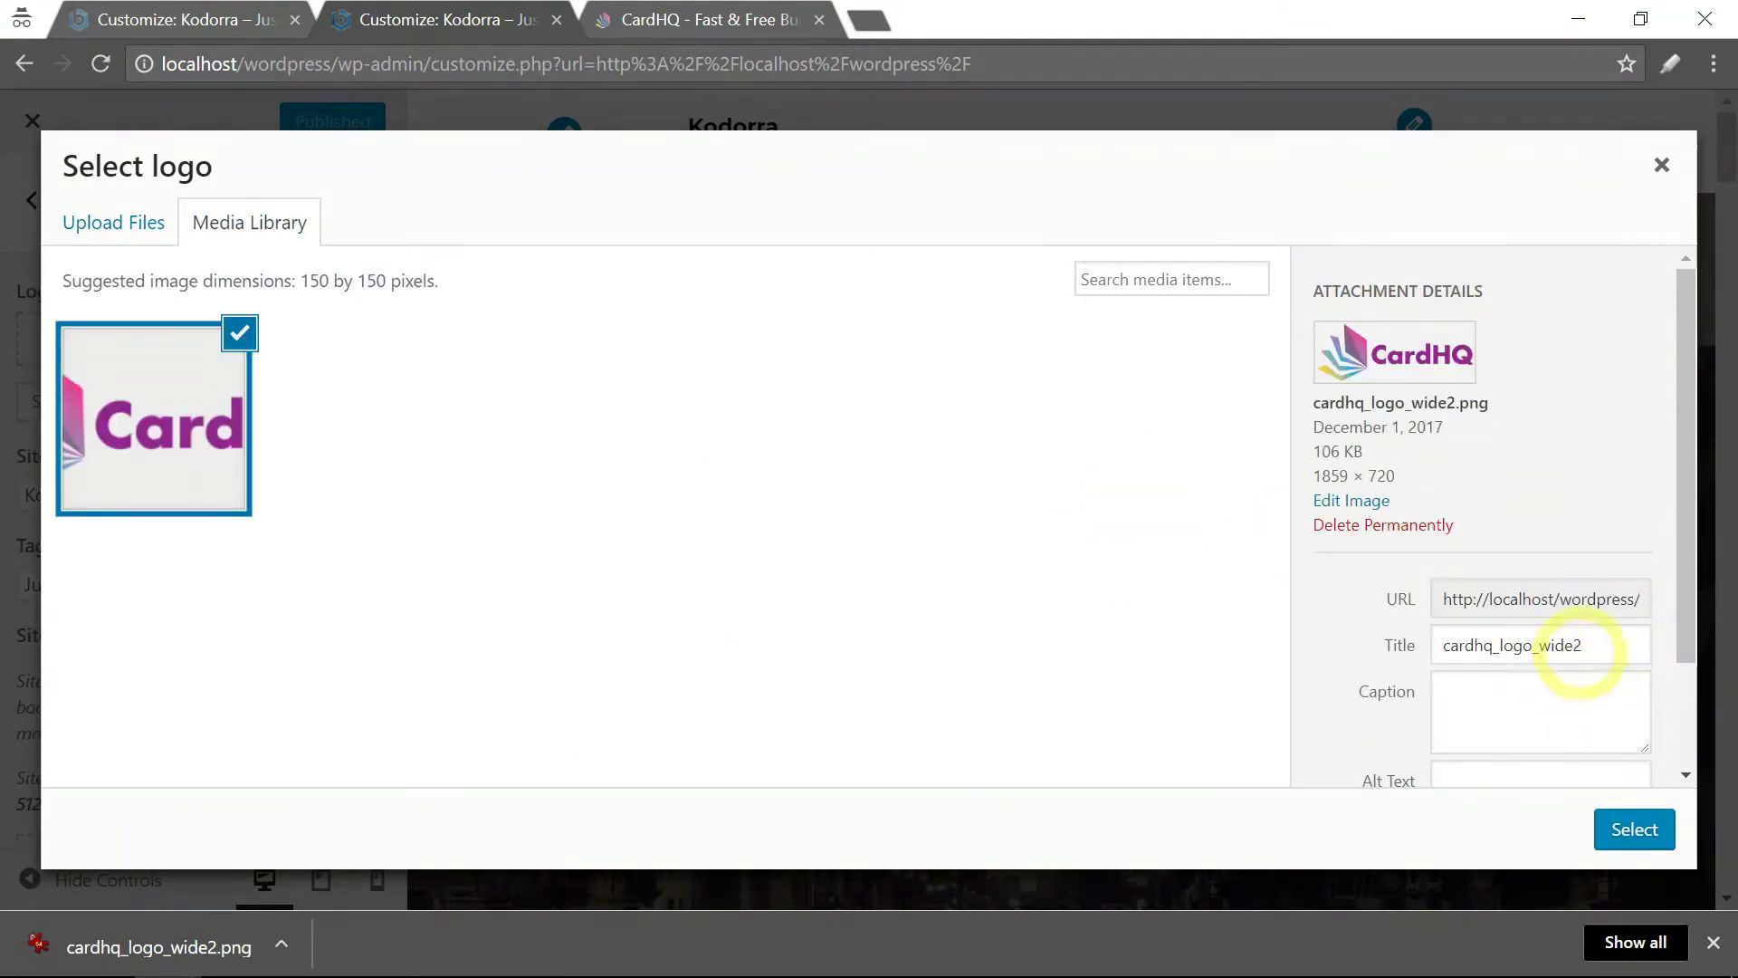
- Set the uploaded logo's alt text to the same text as its title, cardhq_logo_wide2
left_click(1579, 648)
scroll(1548, 598, "down", 2)
left_click_drag(1583, 507, 1441, 550)
left_click(1513, 640)
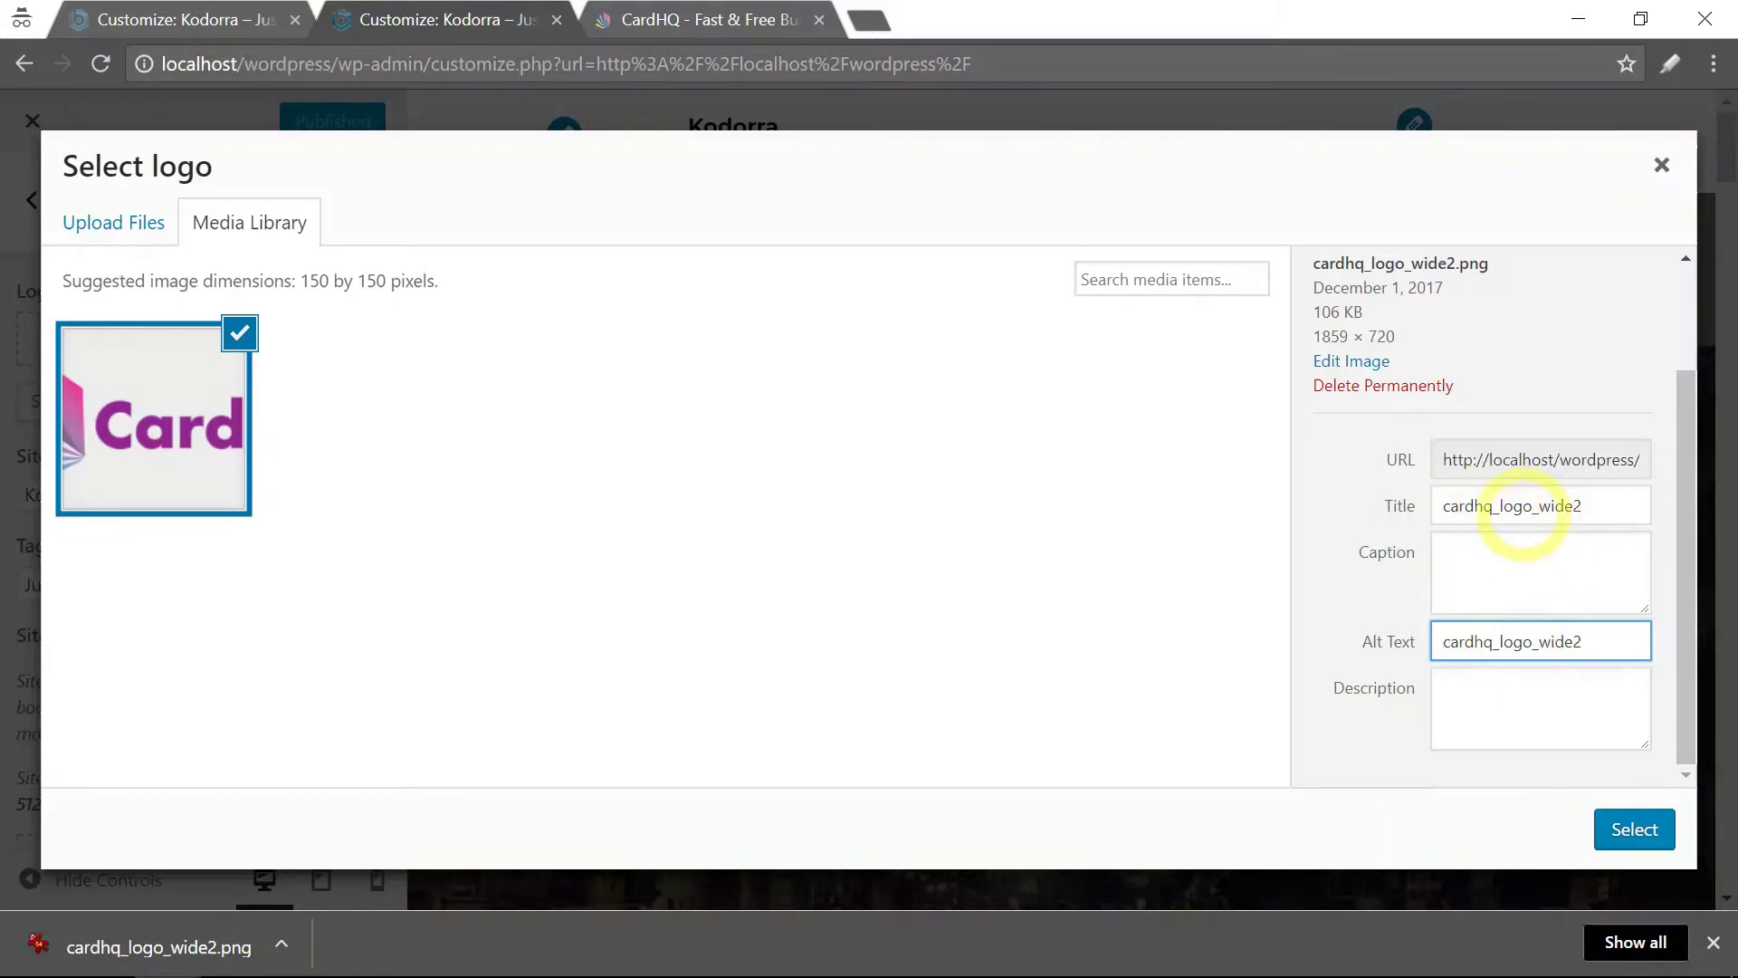
left_click(1517, 510)
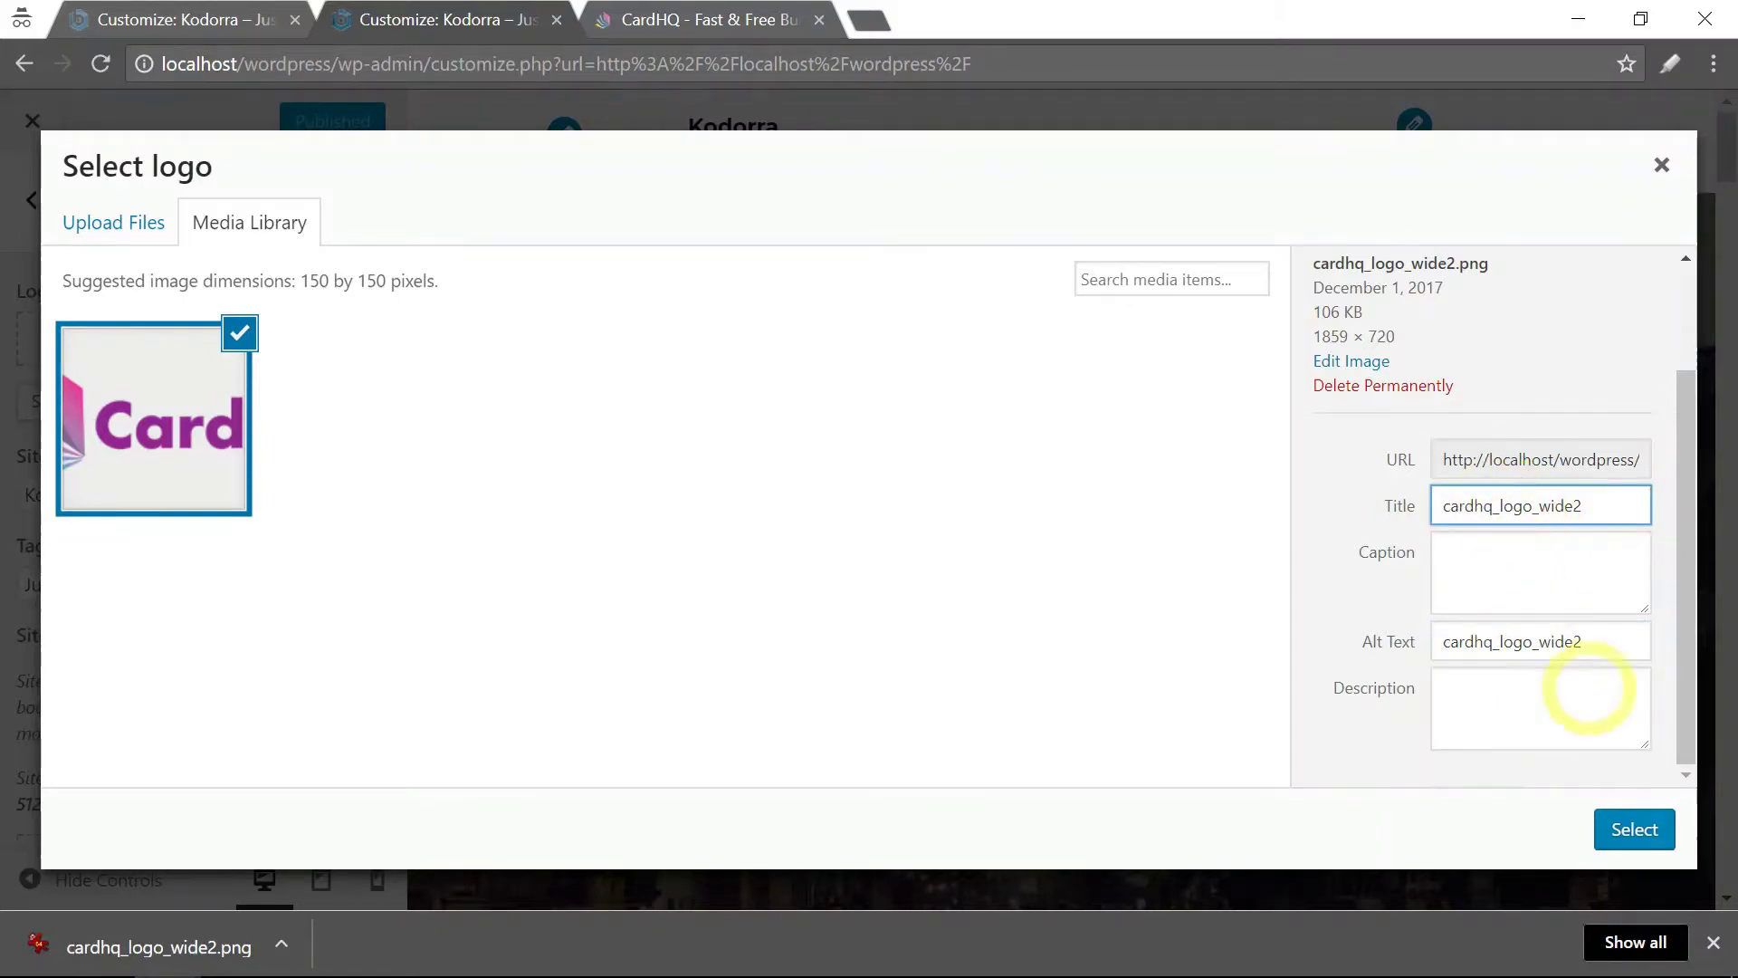
- Select the uploaded image as logo and crop it with the crop area extended across the full image width
left_click(1634, 831)
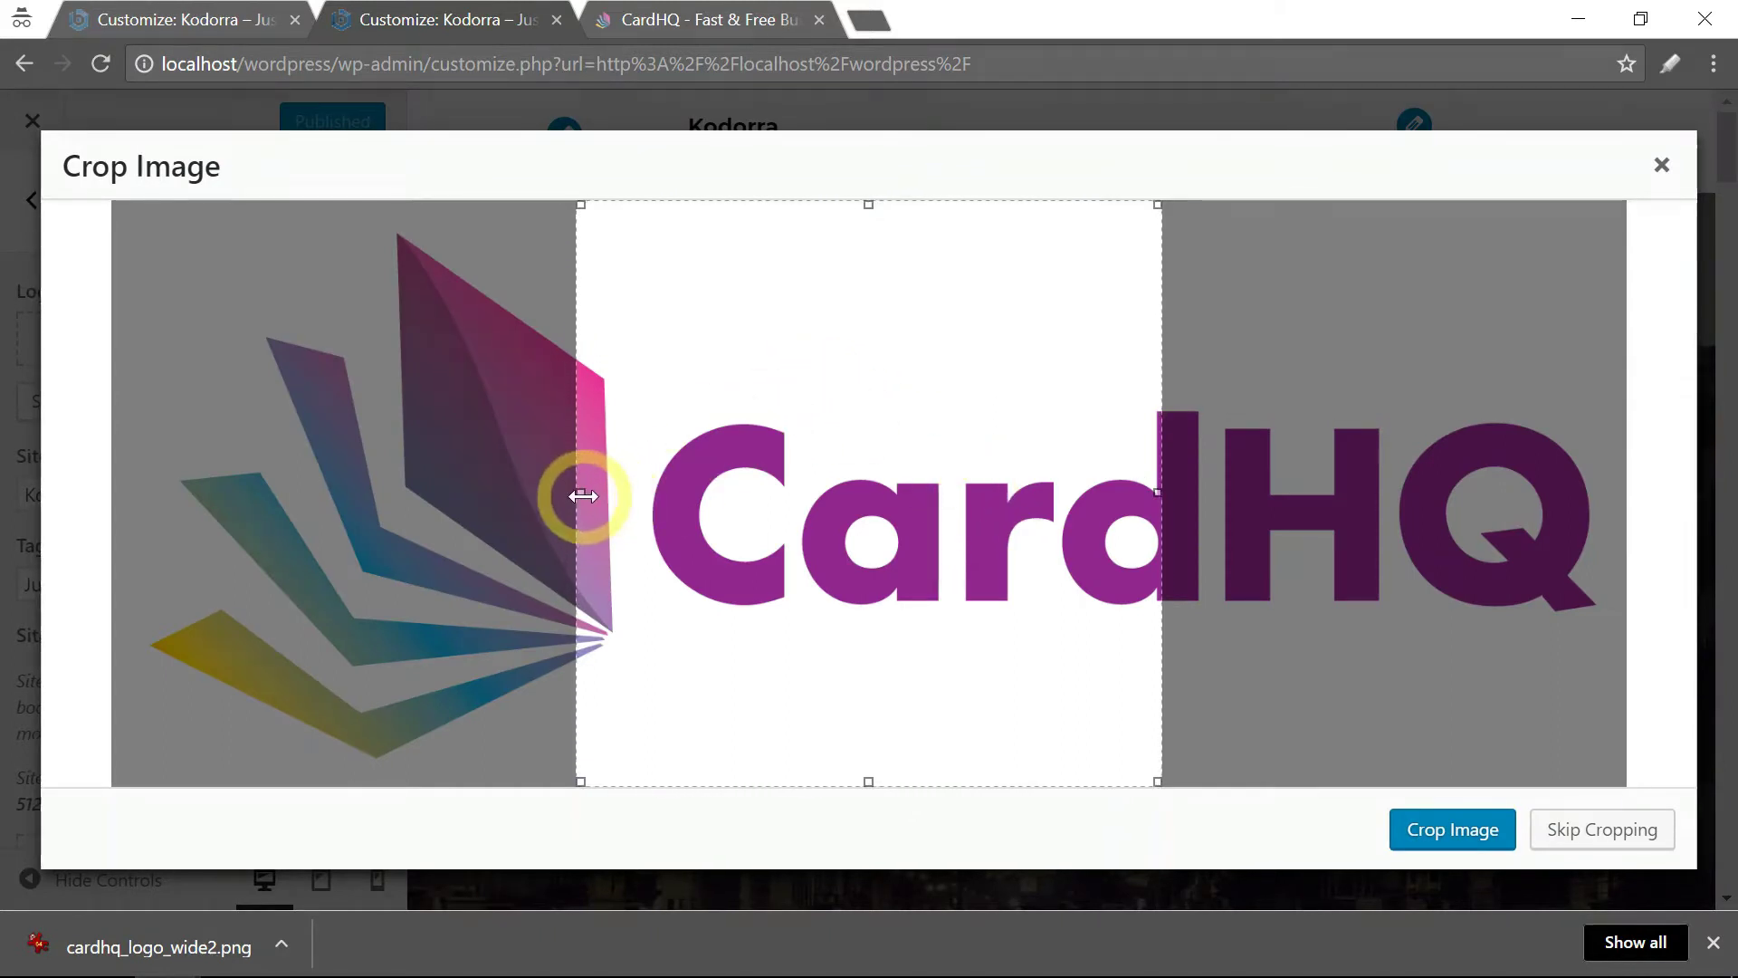
left_click_drag(580, 493, 105, 450)
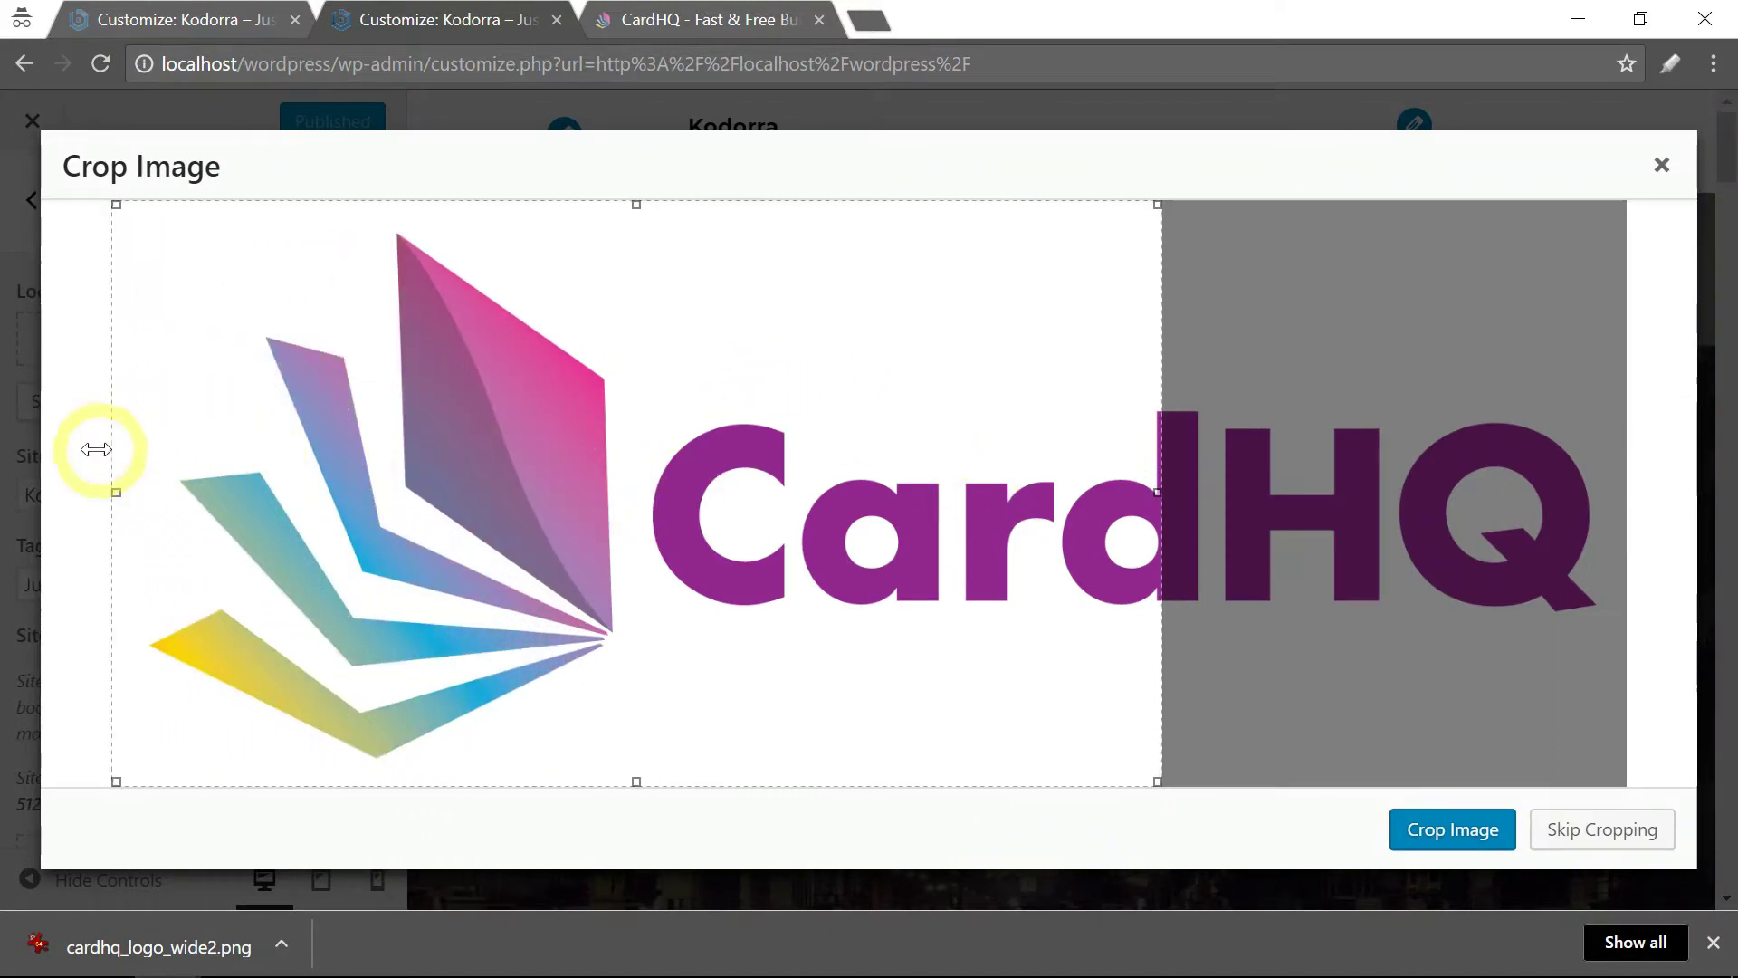
left_click_drag(1157, 497, 1626, 525)
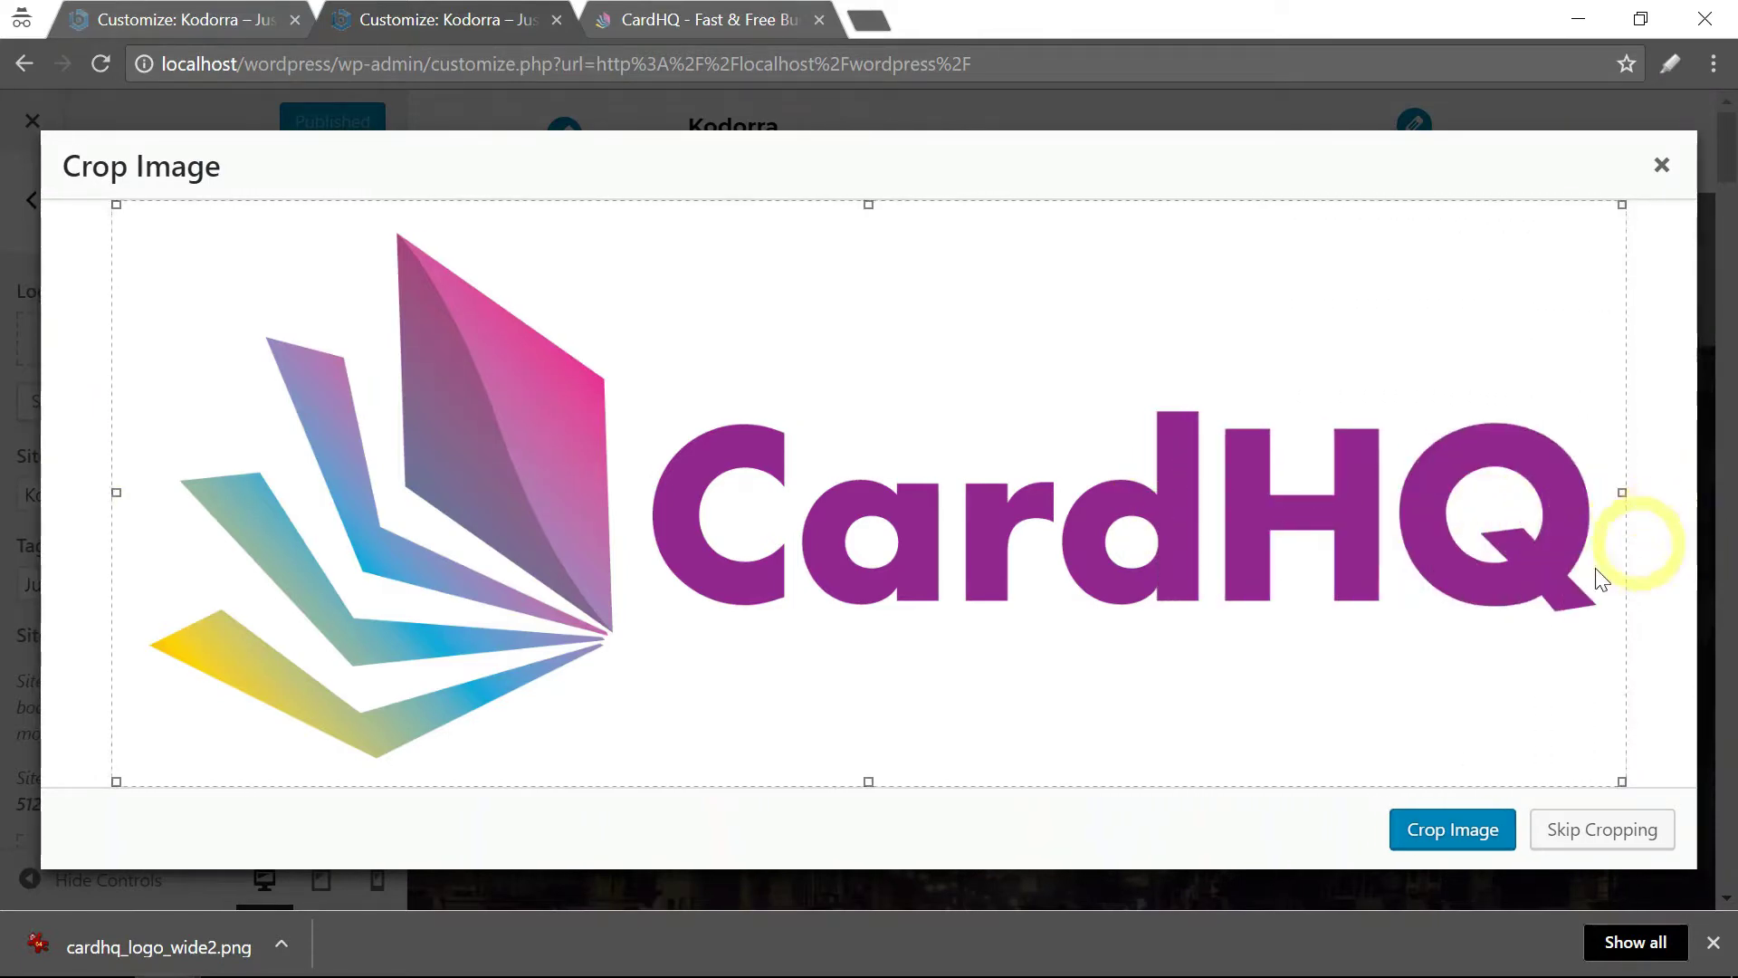
left_click(1466, 827)
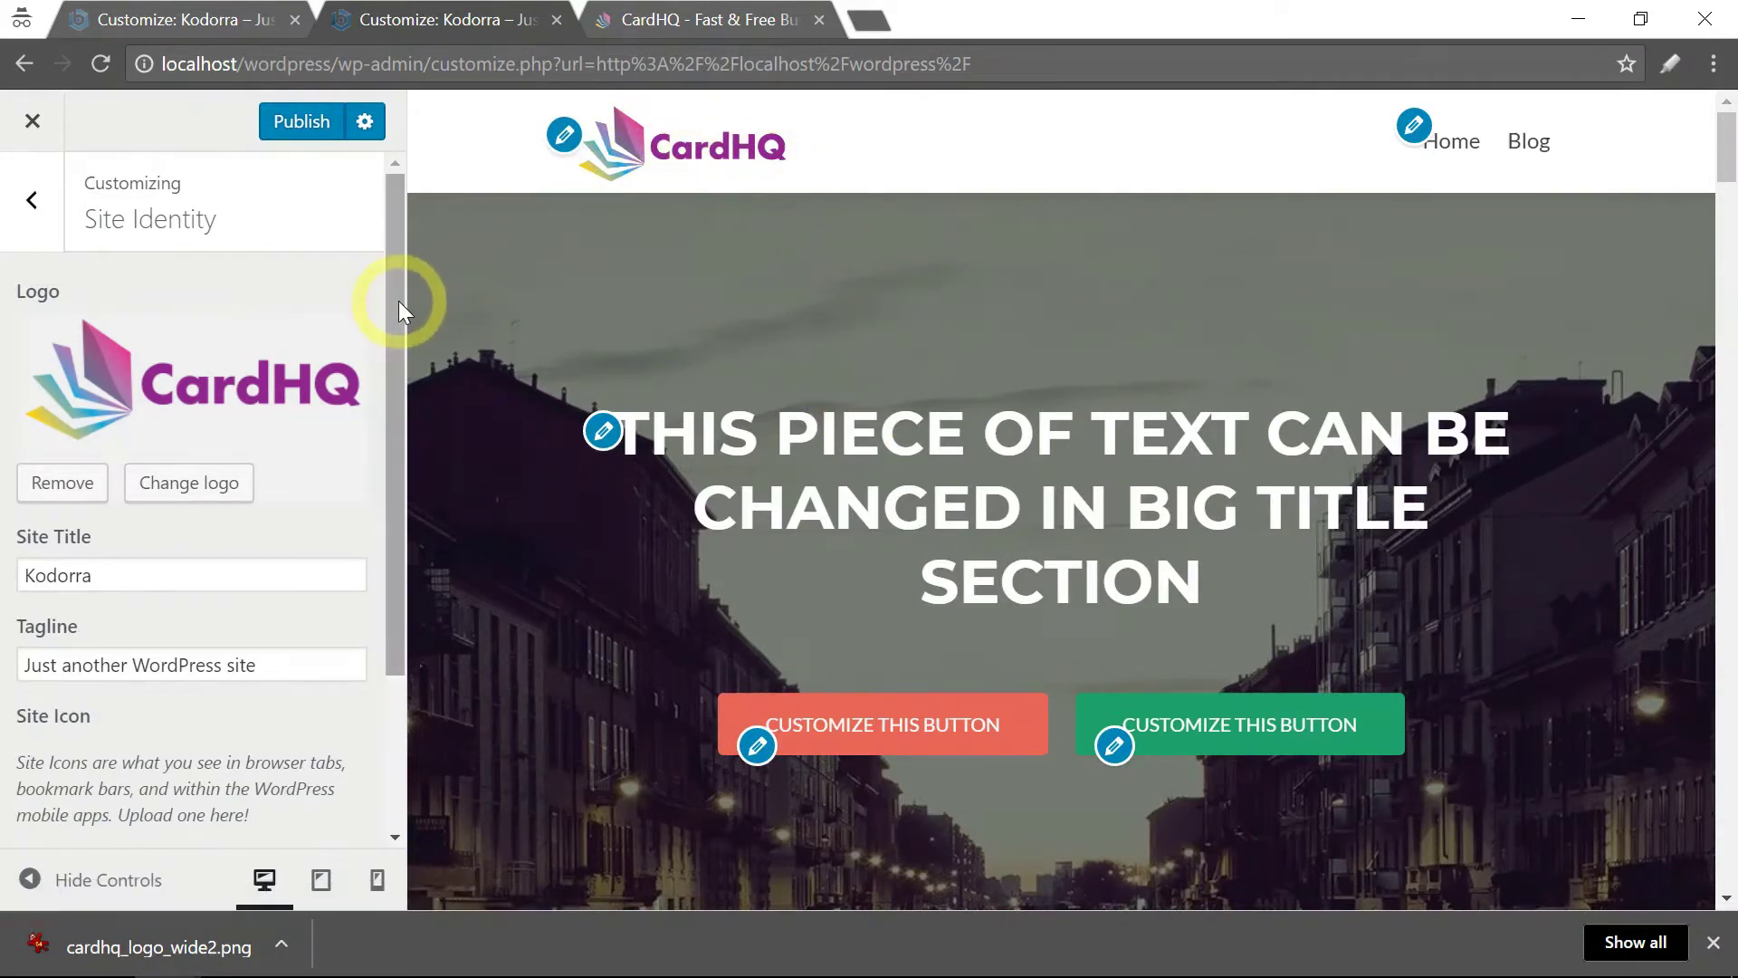
- Examine the site title, tagline and site icon settings against the header preview with the new logo
left_click_drag(399, 301, 378, 429)
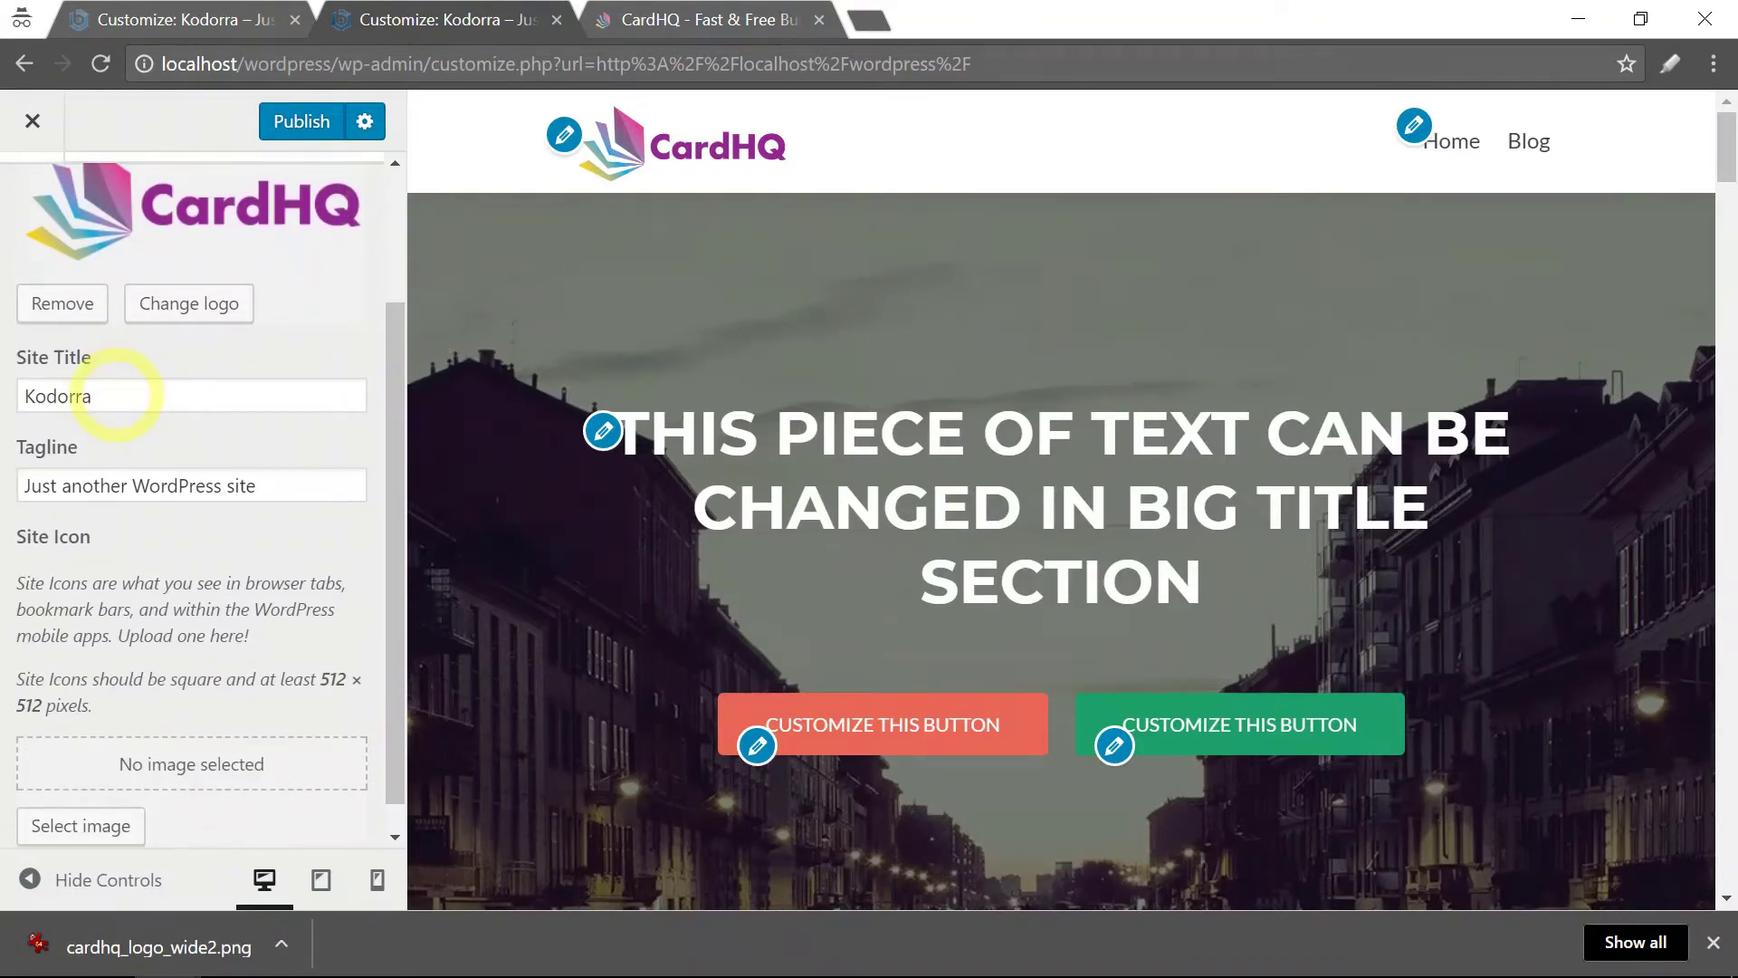
left_click_drag(116, 396, 11, 401)
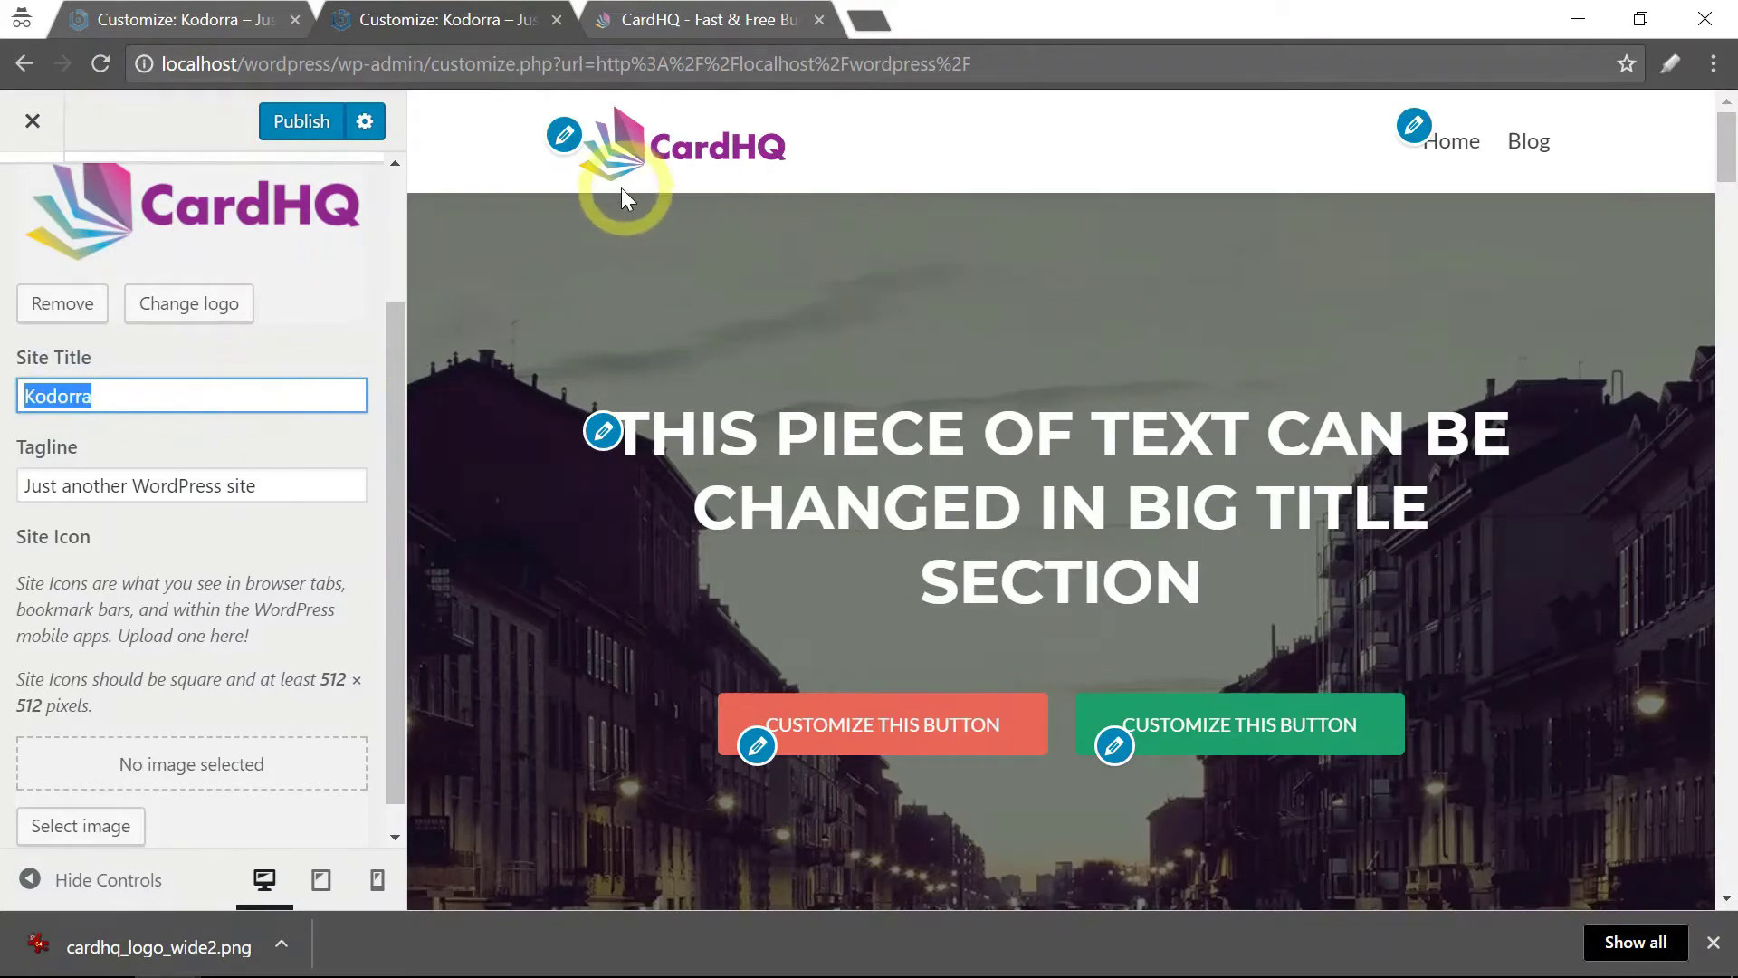
left_click_drag(271, 485, 41, 487)
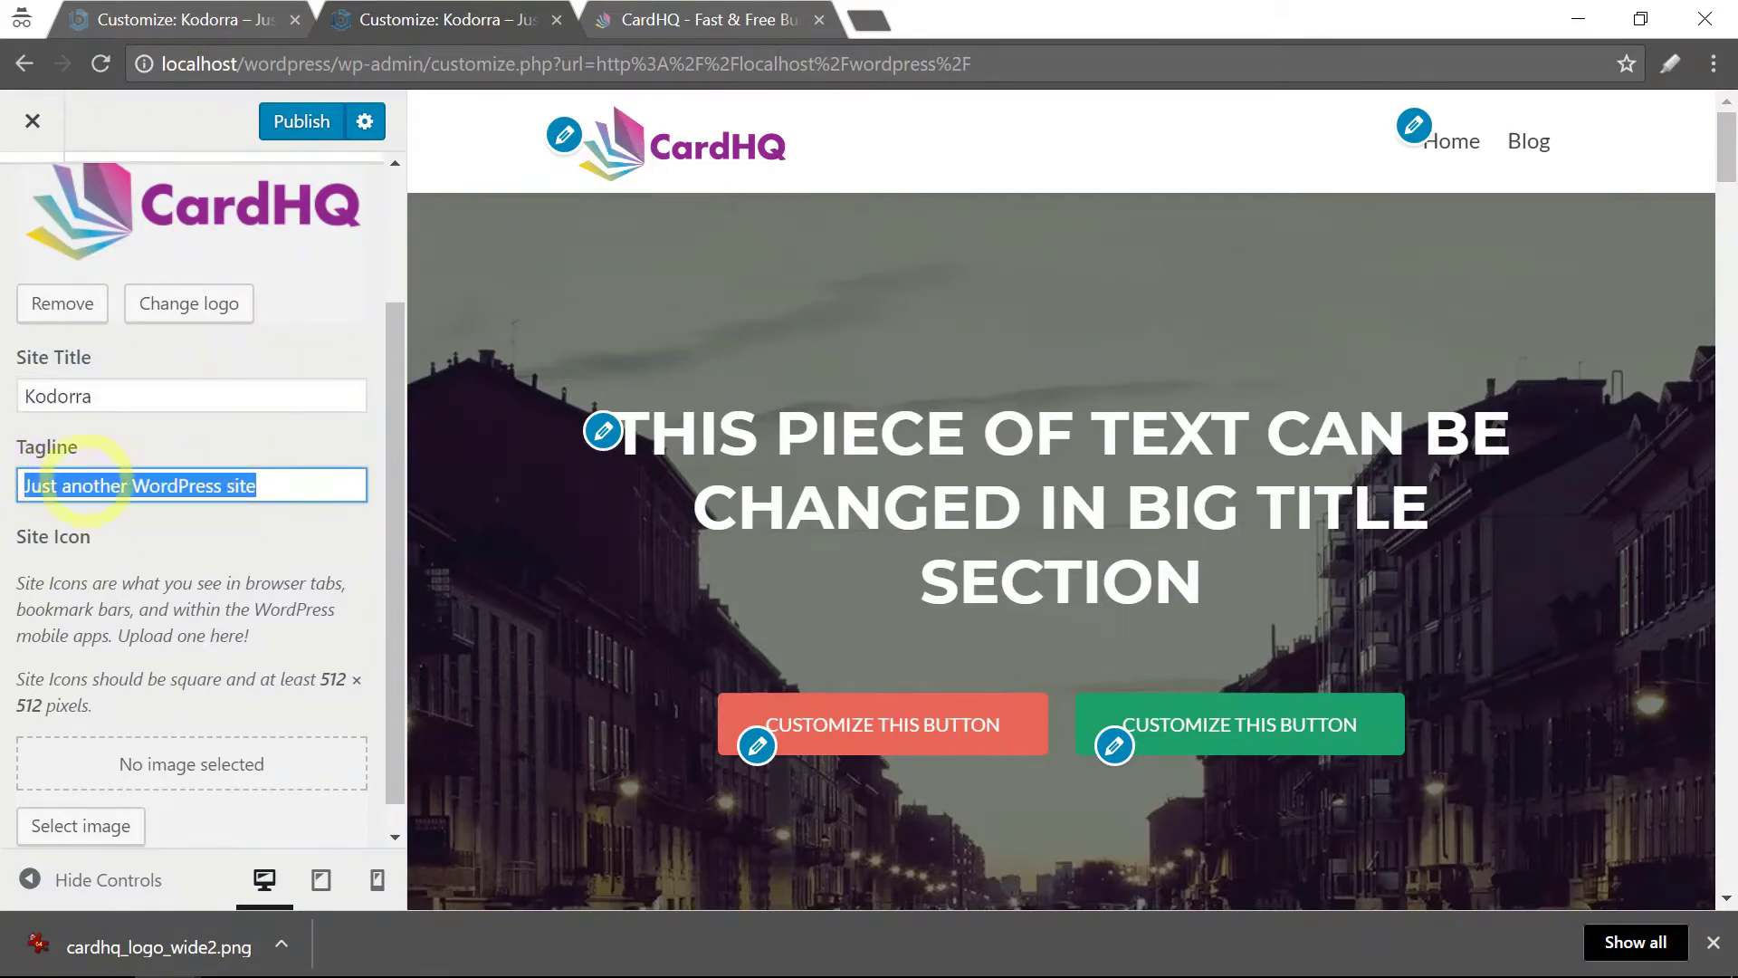
left_click(572, 327)
left_click_drag(395, 424, 454, 247)
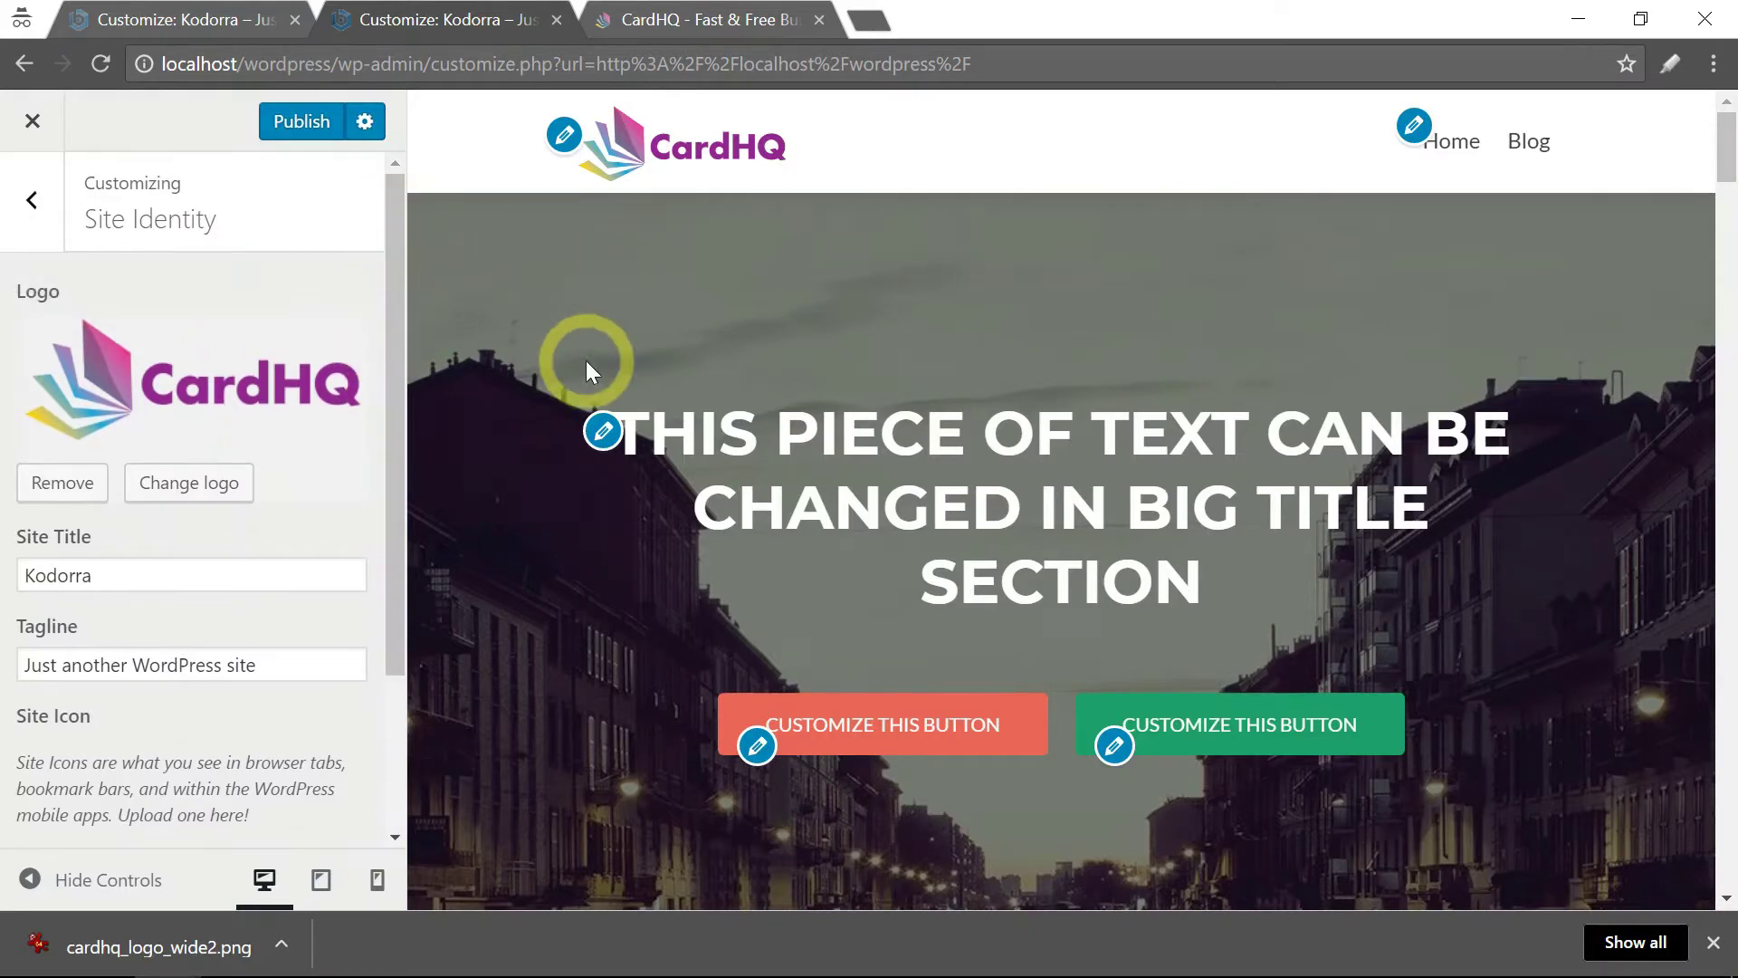
- Switch the customizer's save action to Save Draft and save the current changes as a draft
left_click(365, 124)
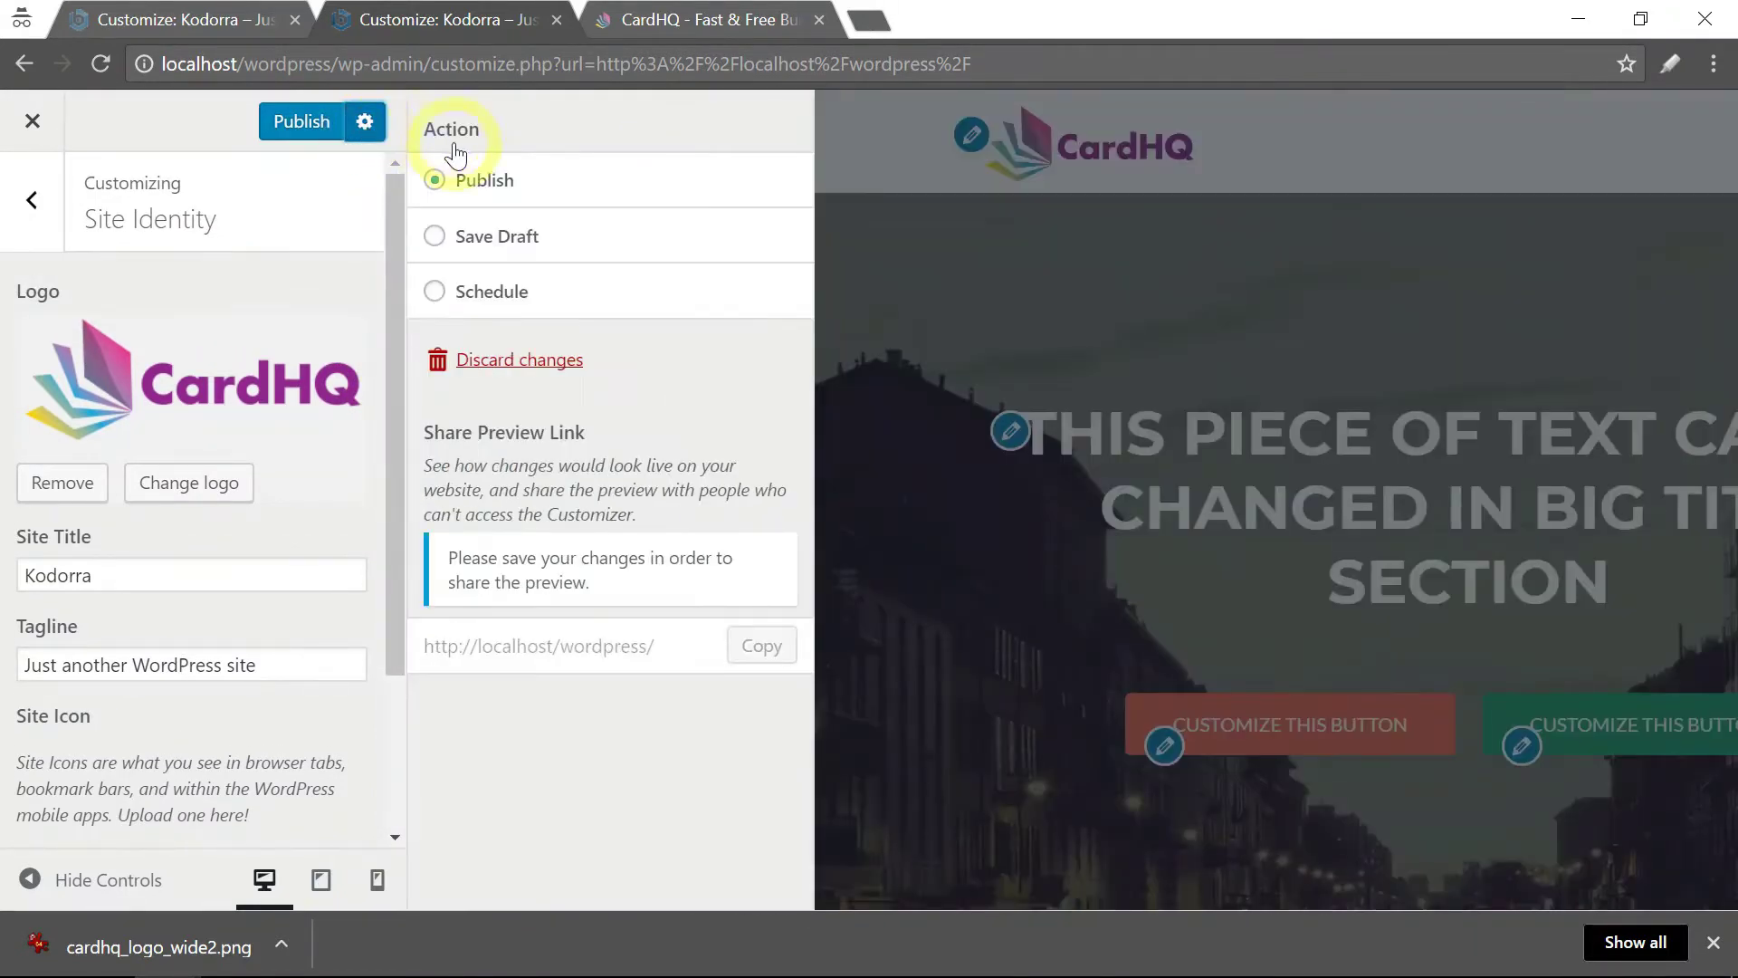
left_click(435, 241)
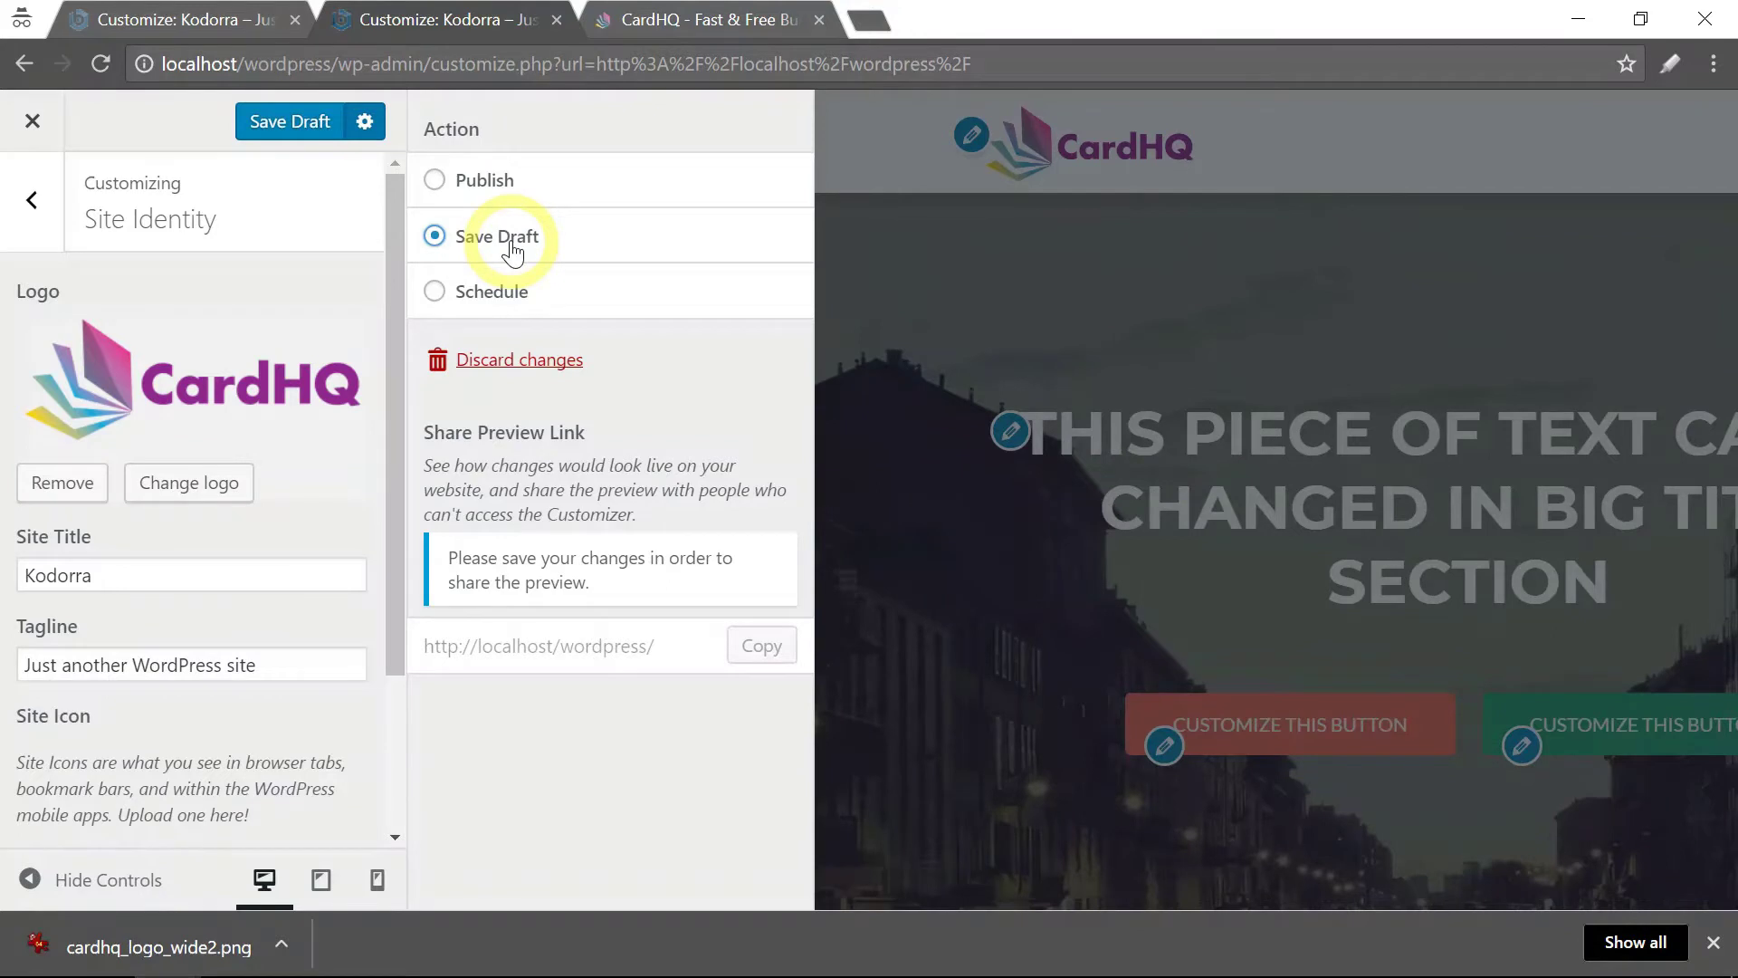
left_click(295, 125)
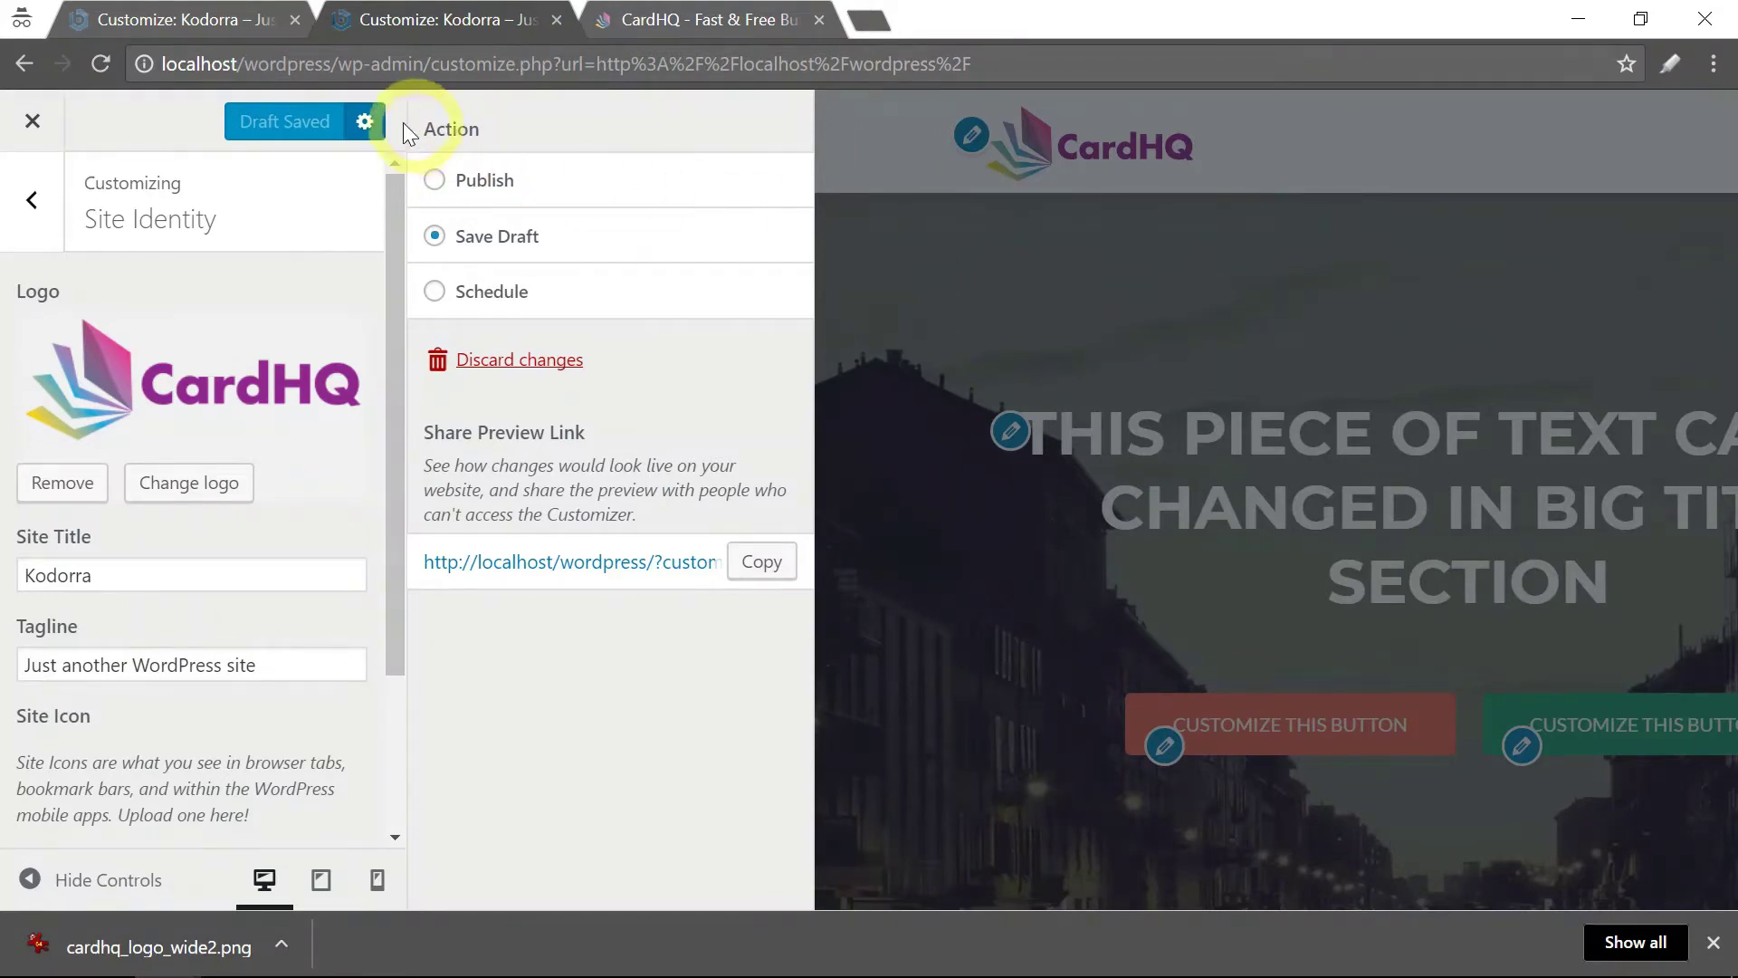
left_click(364, 121)
- Copy the headline "THE ONLY FOREVER FREE BUSINESS CARD READER APP THAT SCANS UNLIMITED NAME CARDS 3 TIMES FASTER" from the CardHQ homepage
left_click(698, 30)
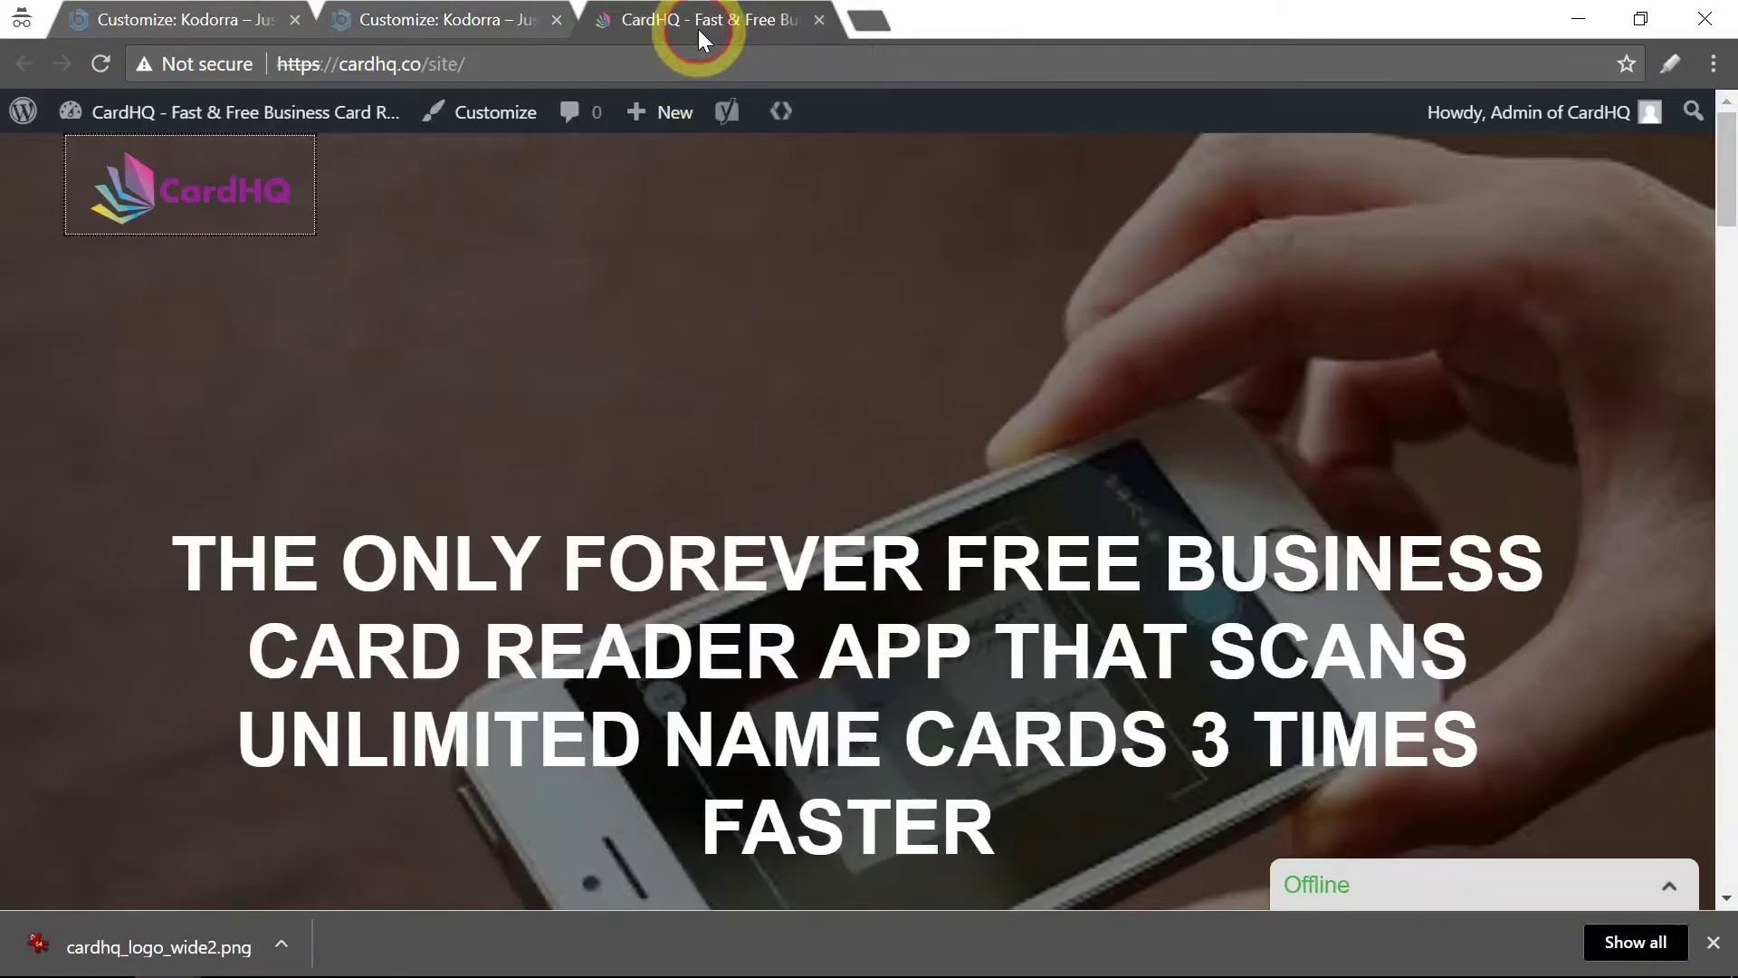
scroll(585, 306, "down", 2)
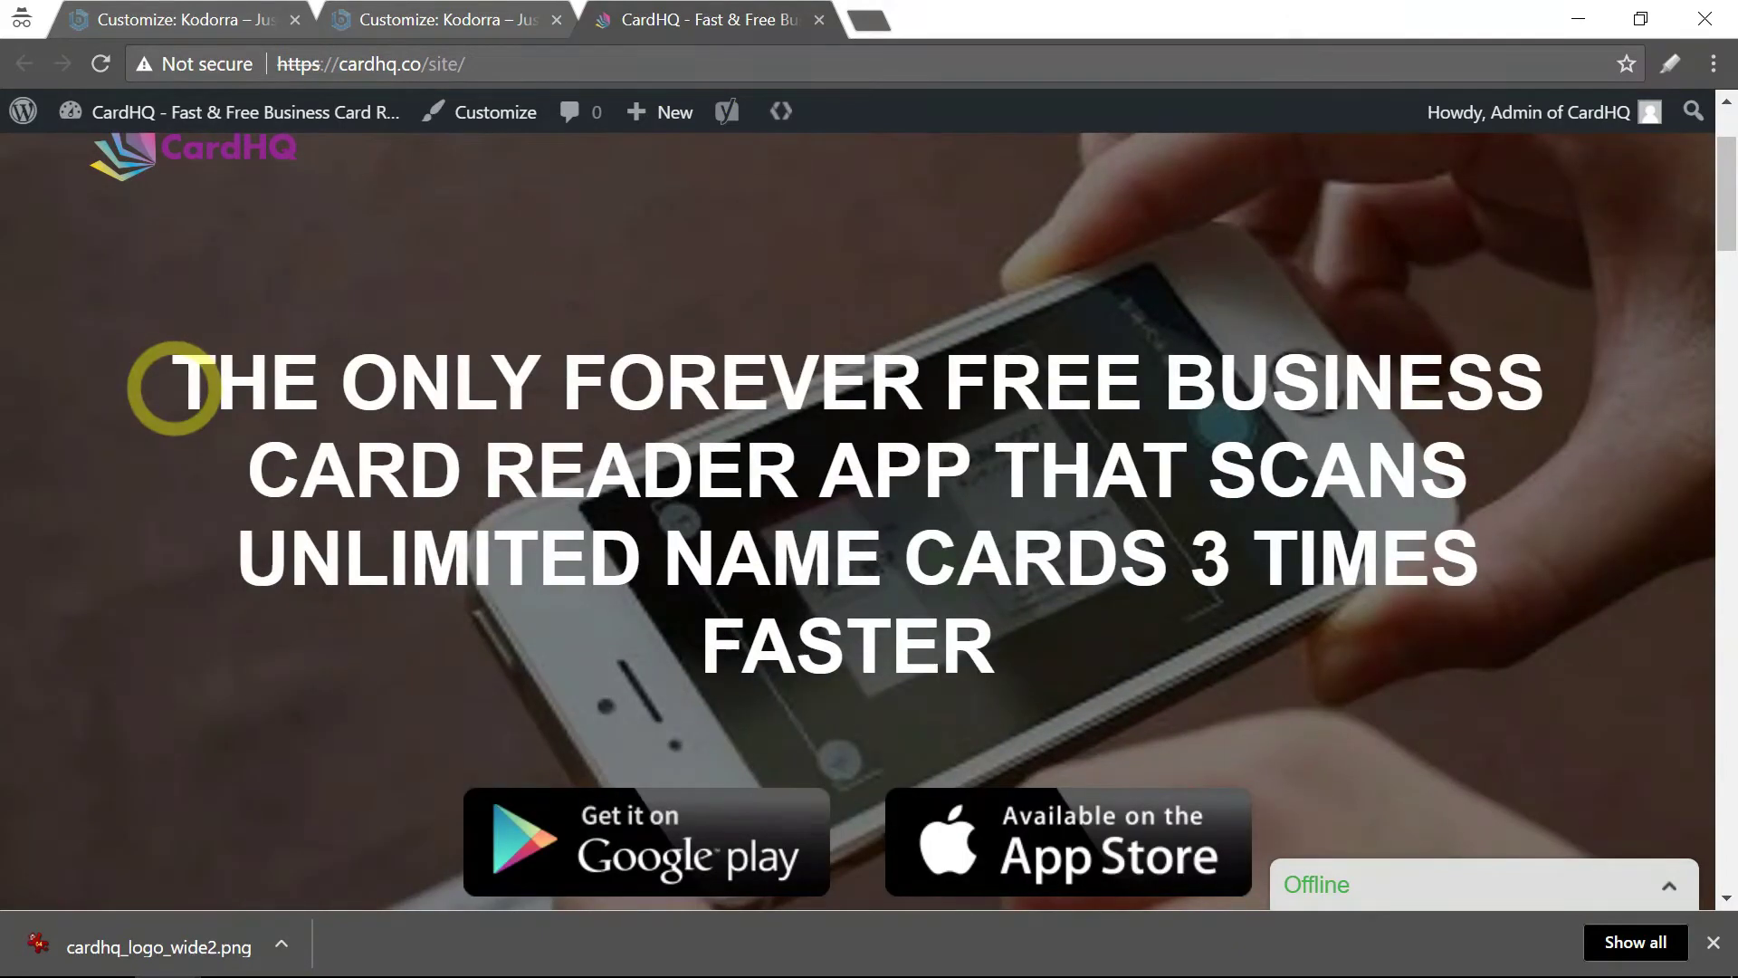
left_click_drag(174, 387, 1028, 640)
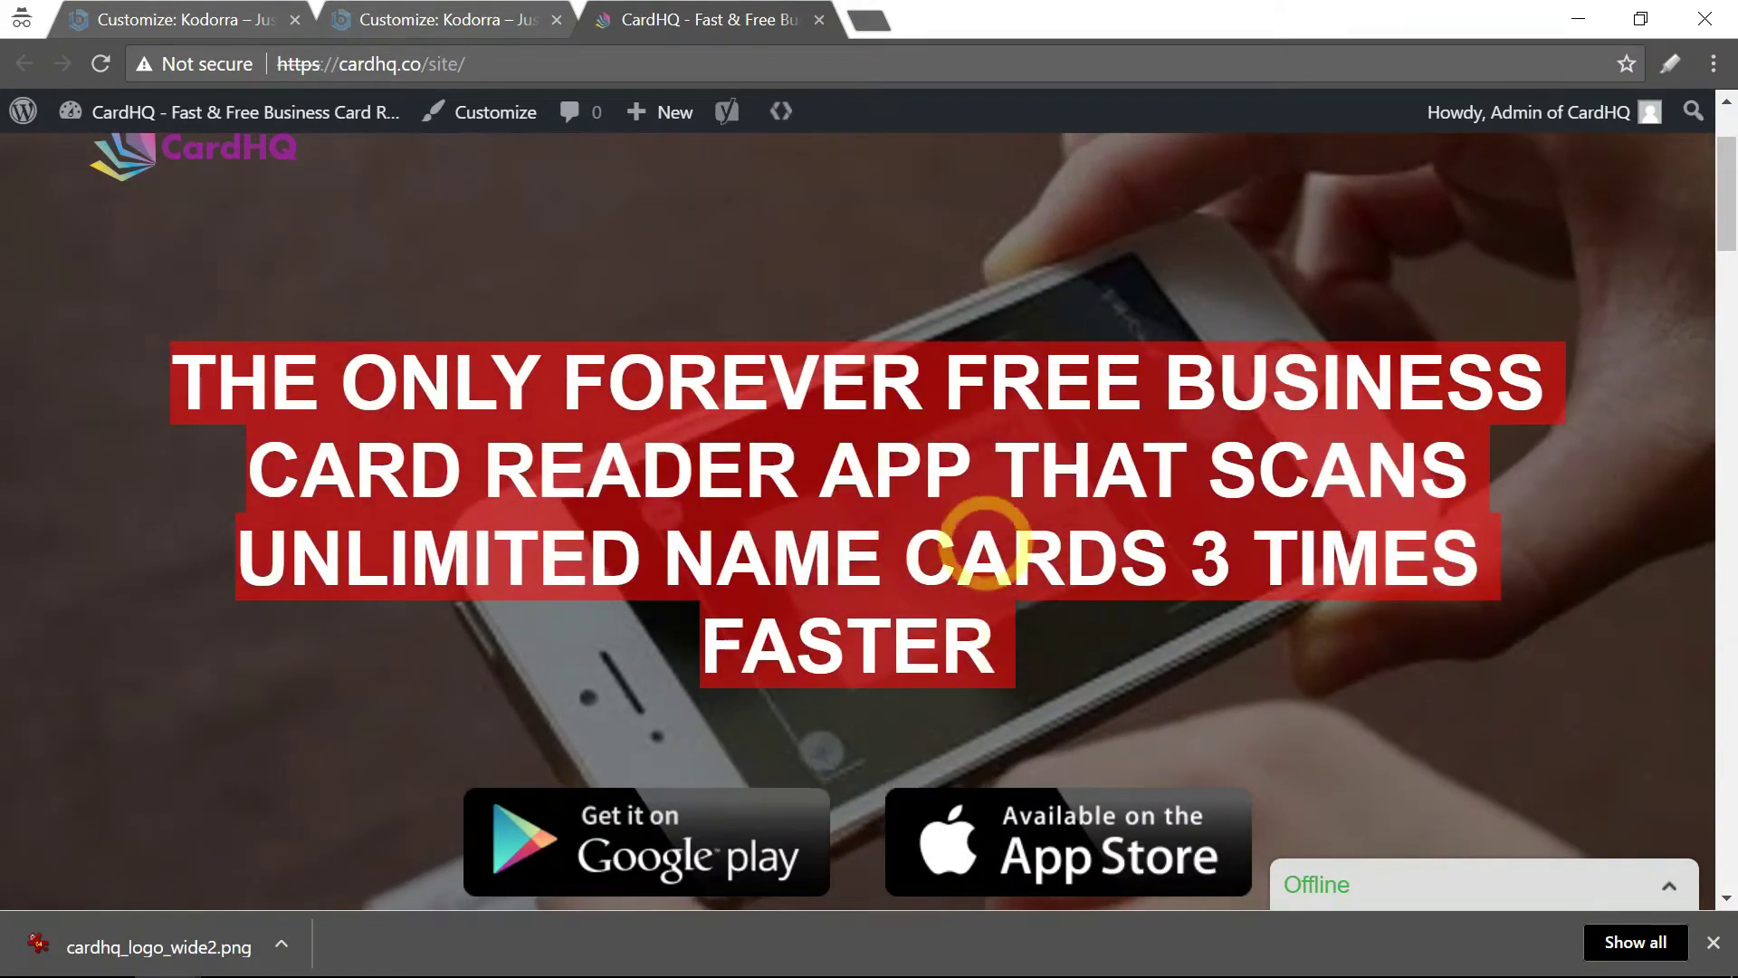
right_click(908, 478)
left_click(933, 494)
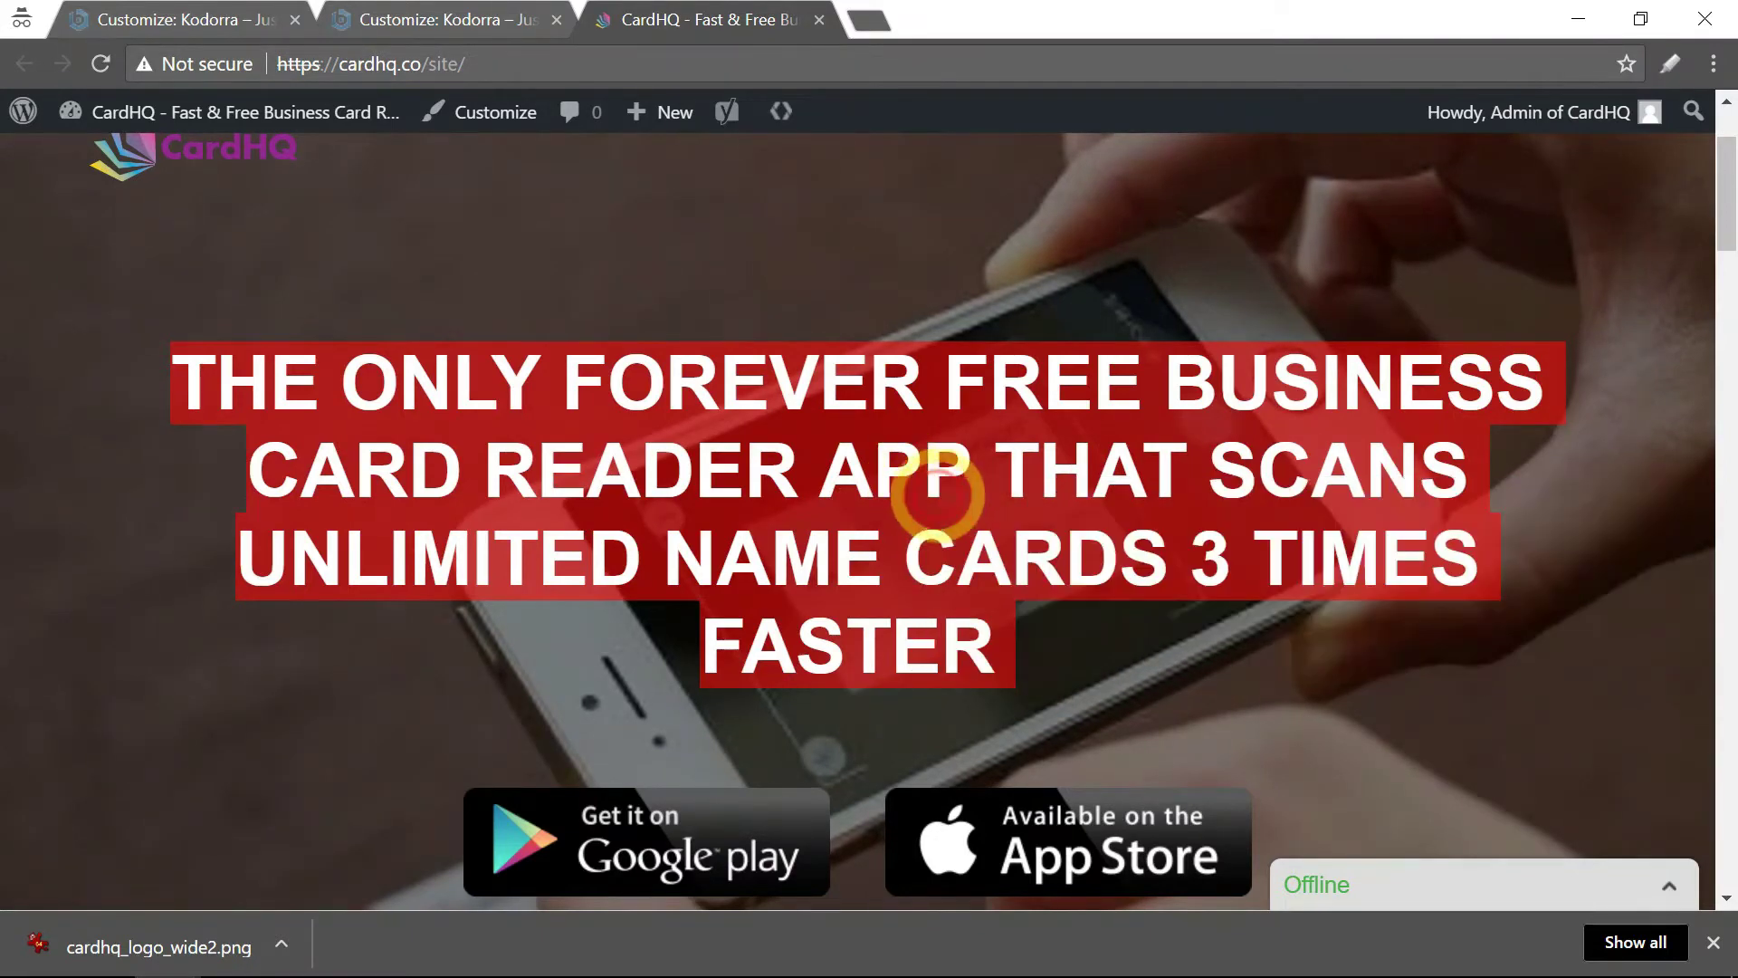
- Replace the local site's big title section text with the copied CardHQ headline and save the draft
left_click(483, 24)
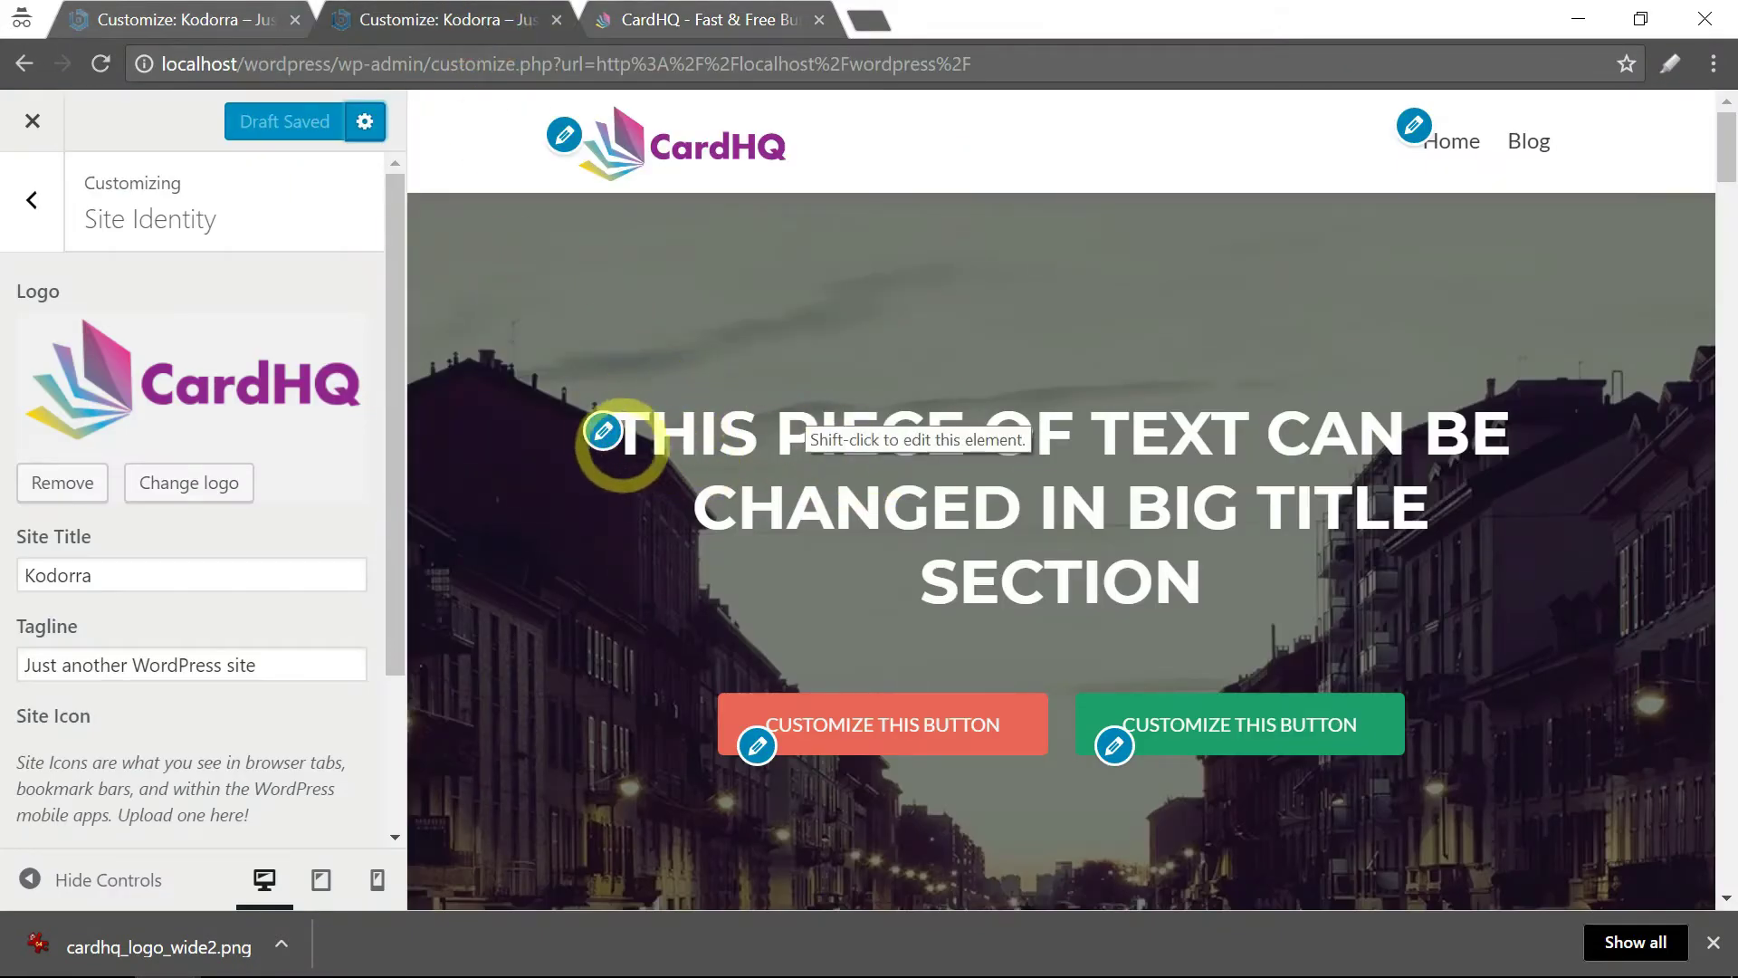
left_click(608, 433)
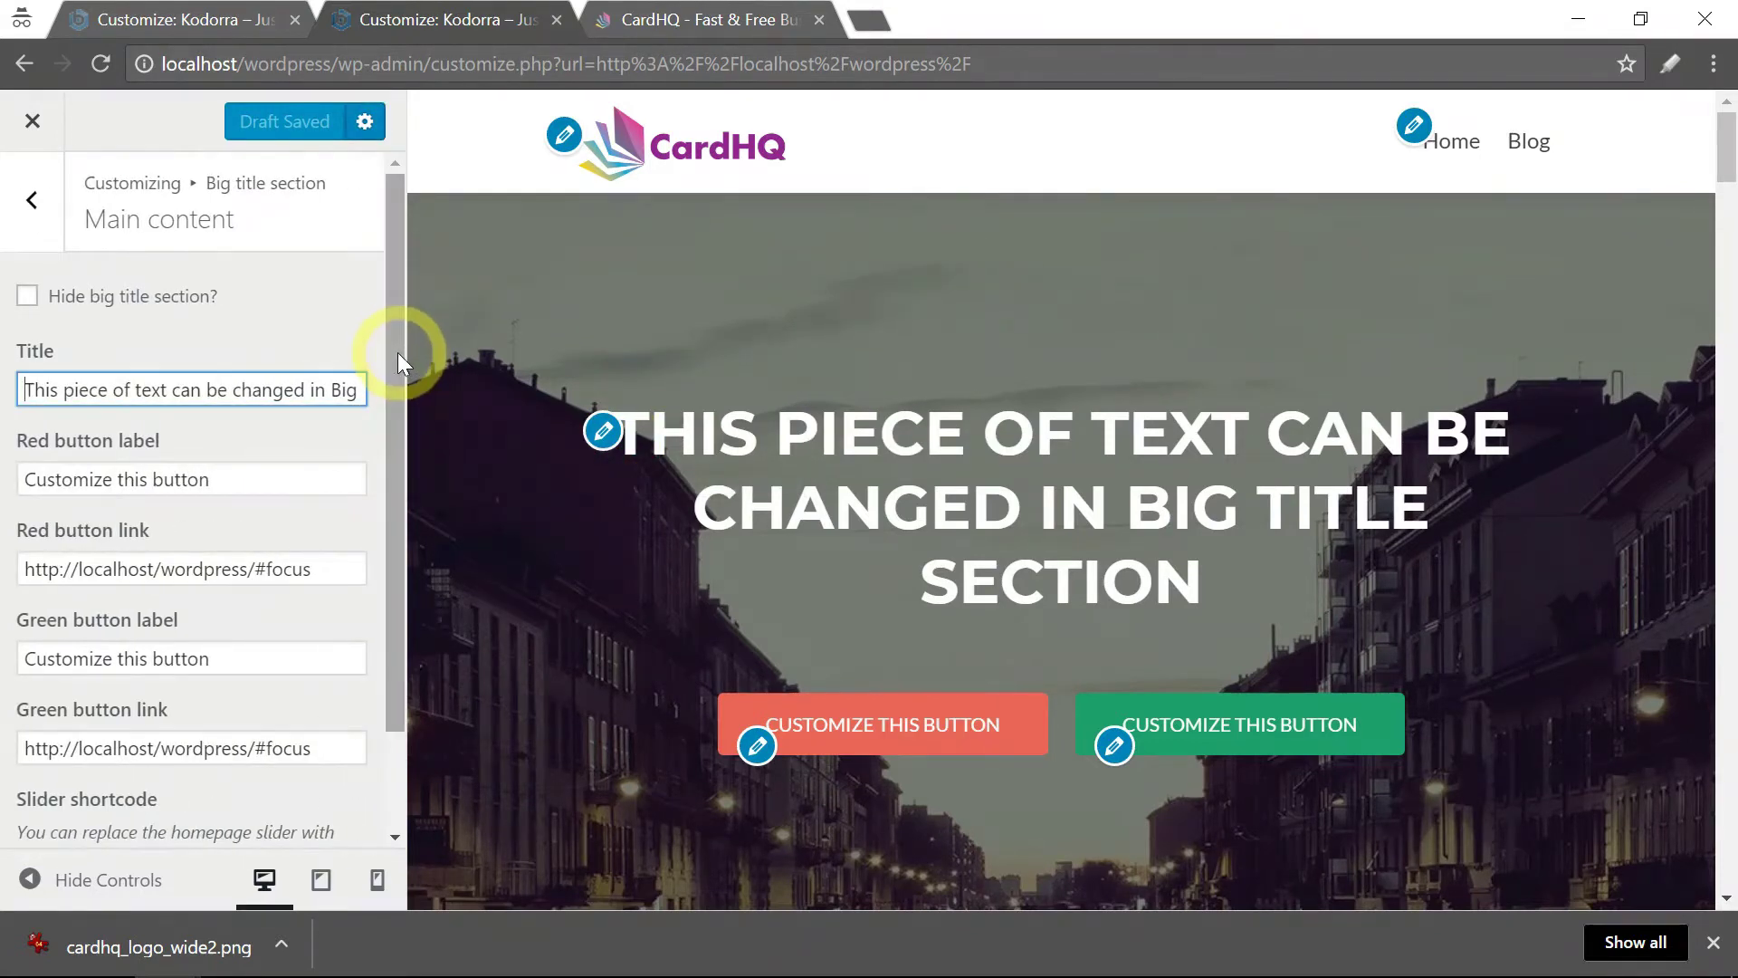
left_click_drag(398, 353, 393, 437)
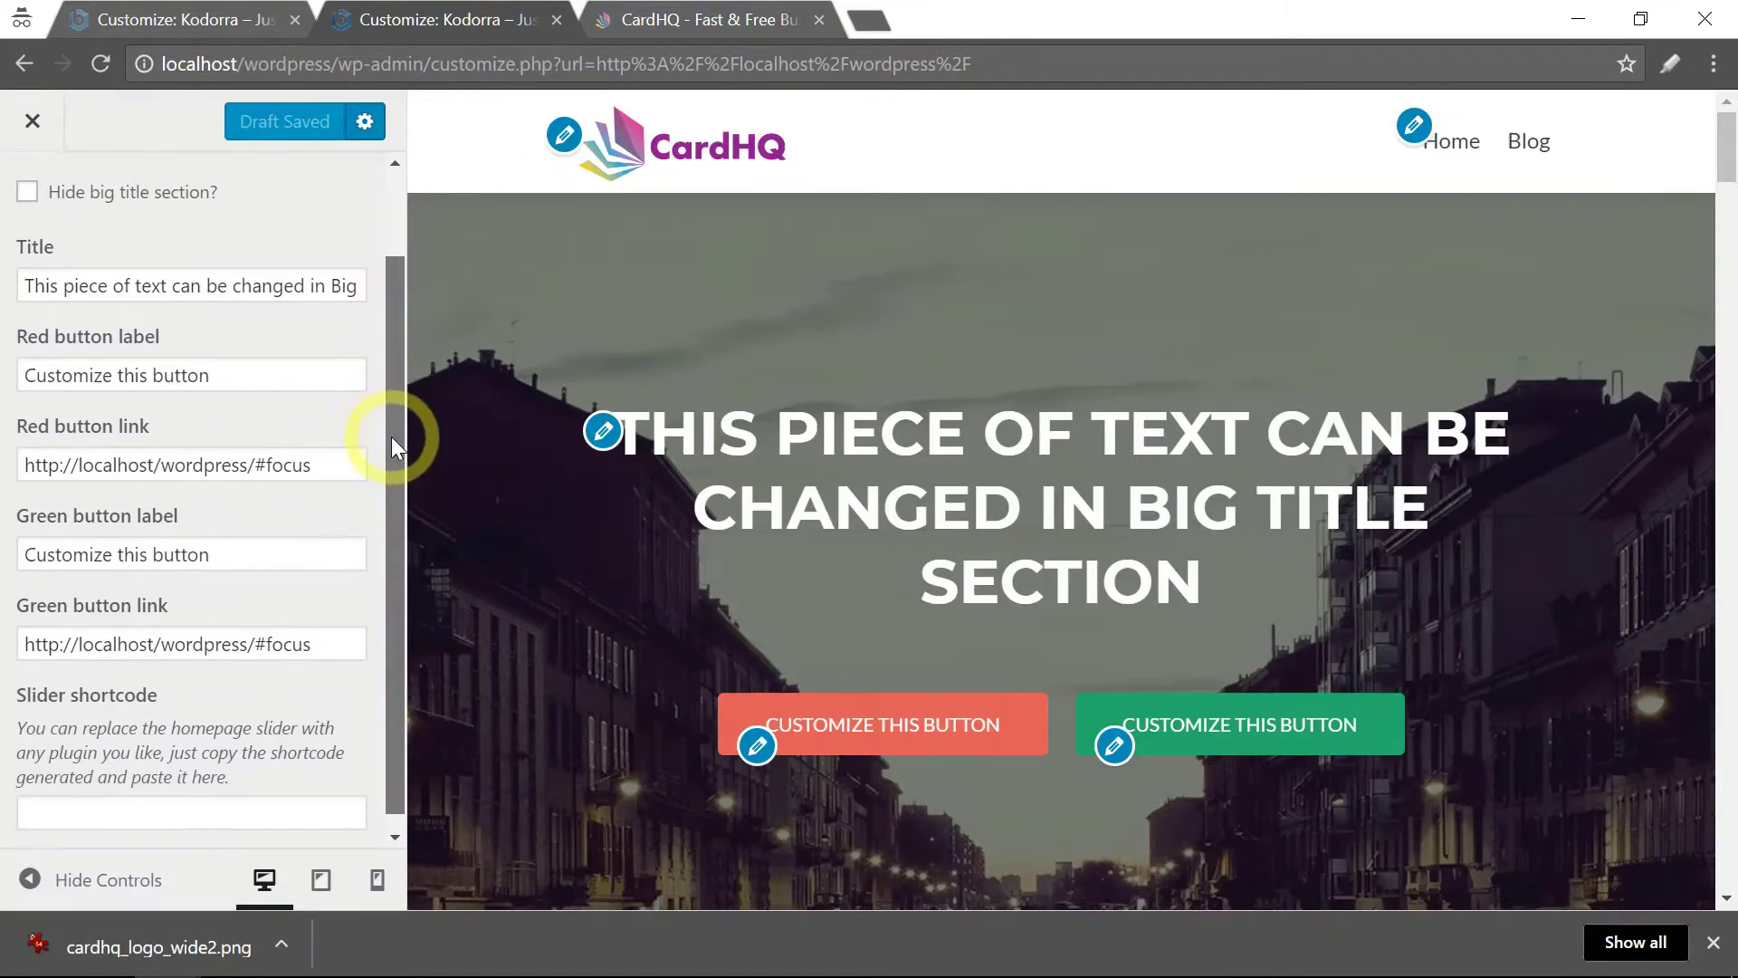
left_click(234, 282)
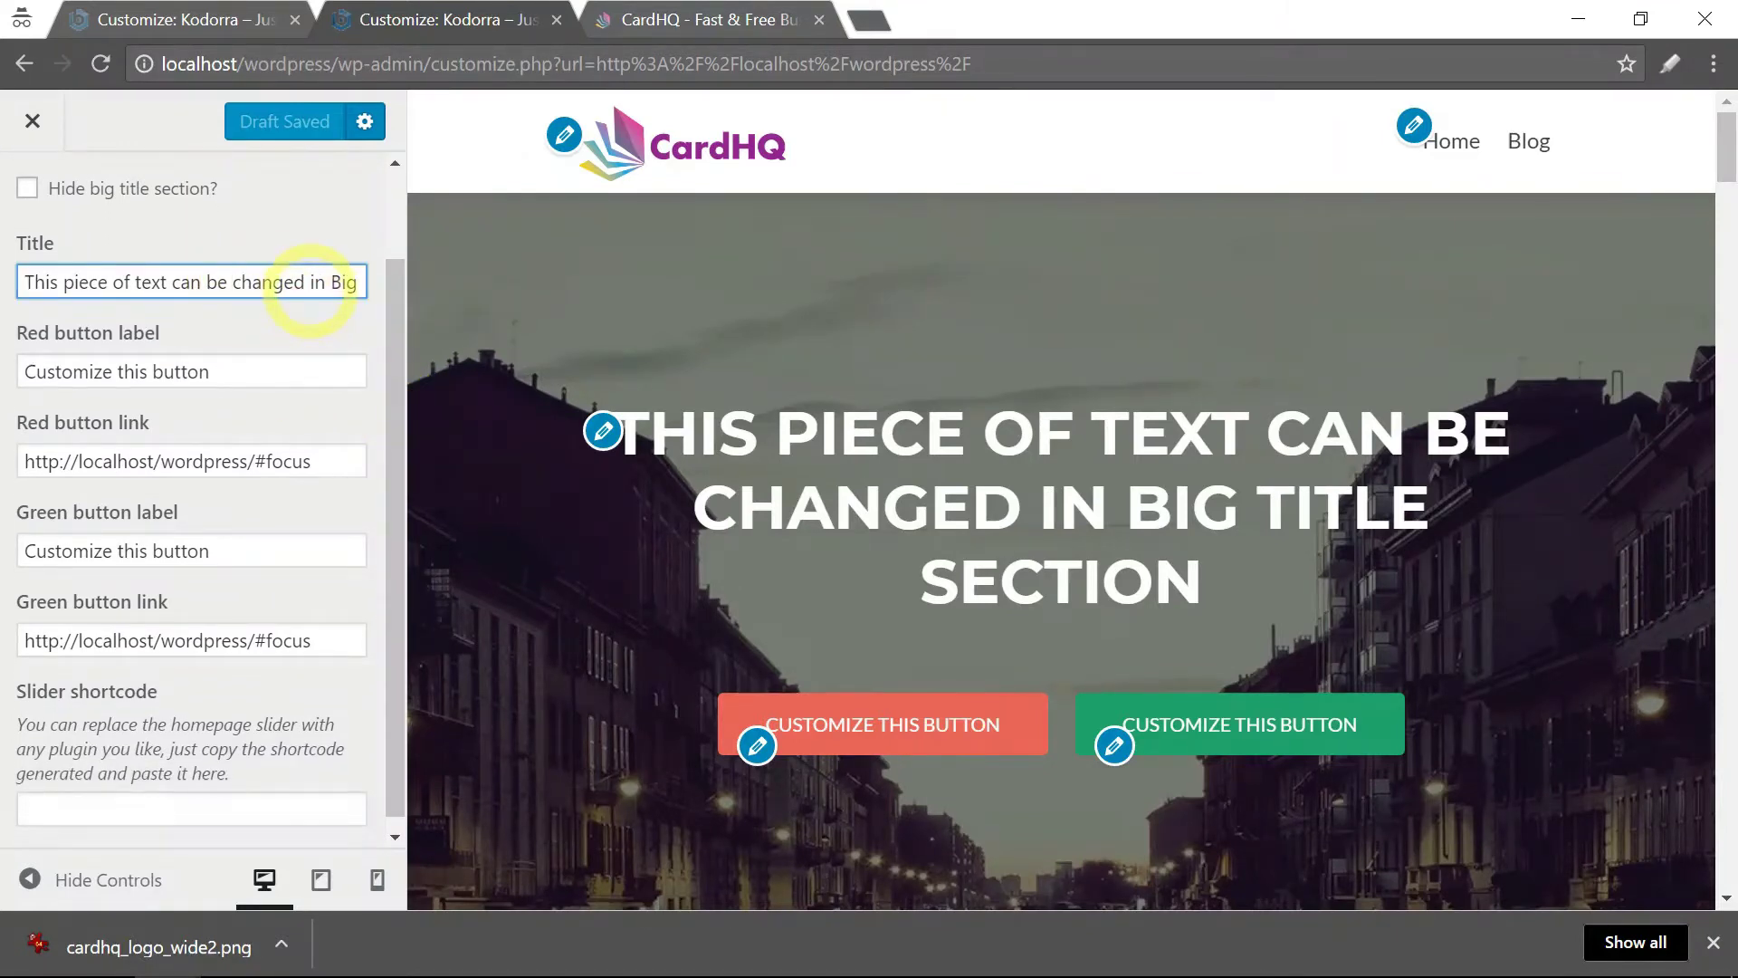
left_click(313, 283)
right_click(313, 283)
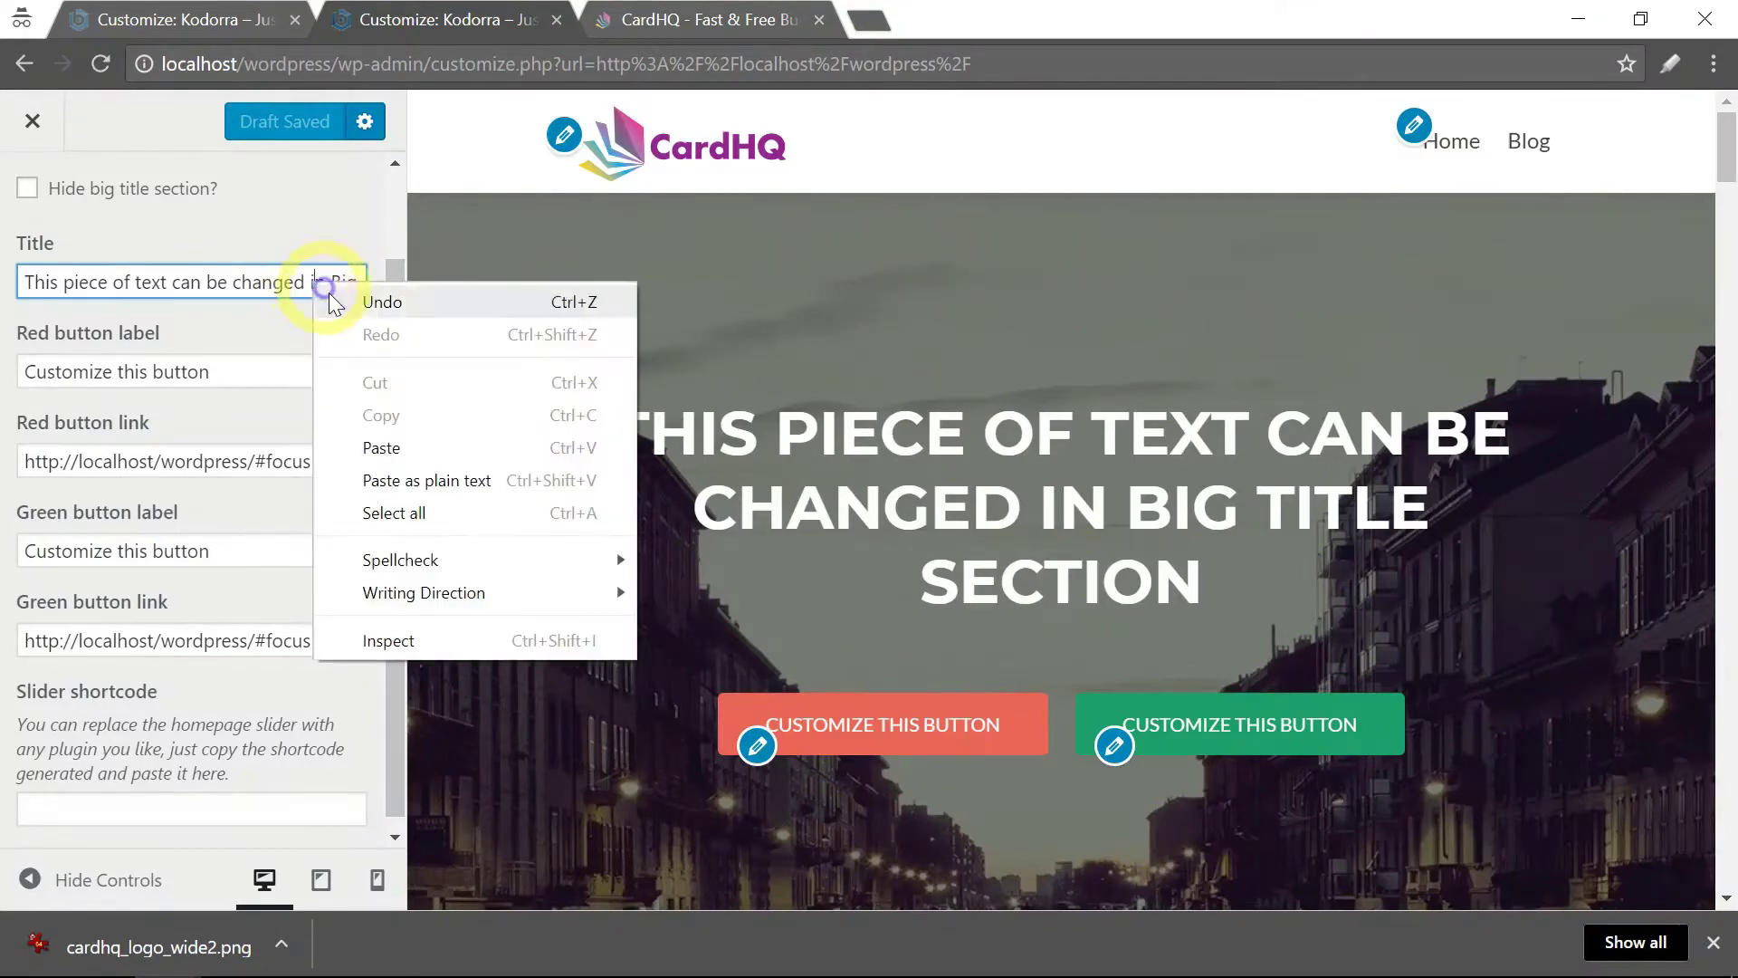
left_click(388, 459)
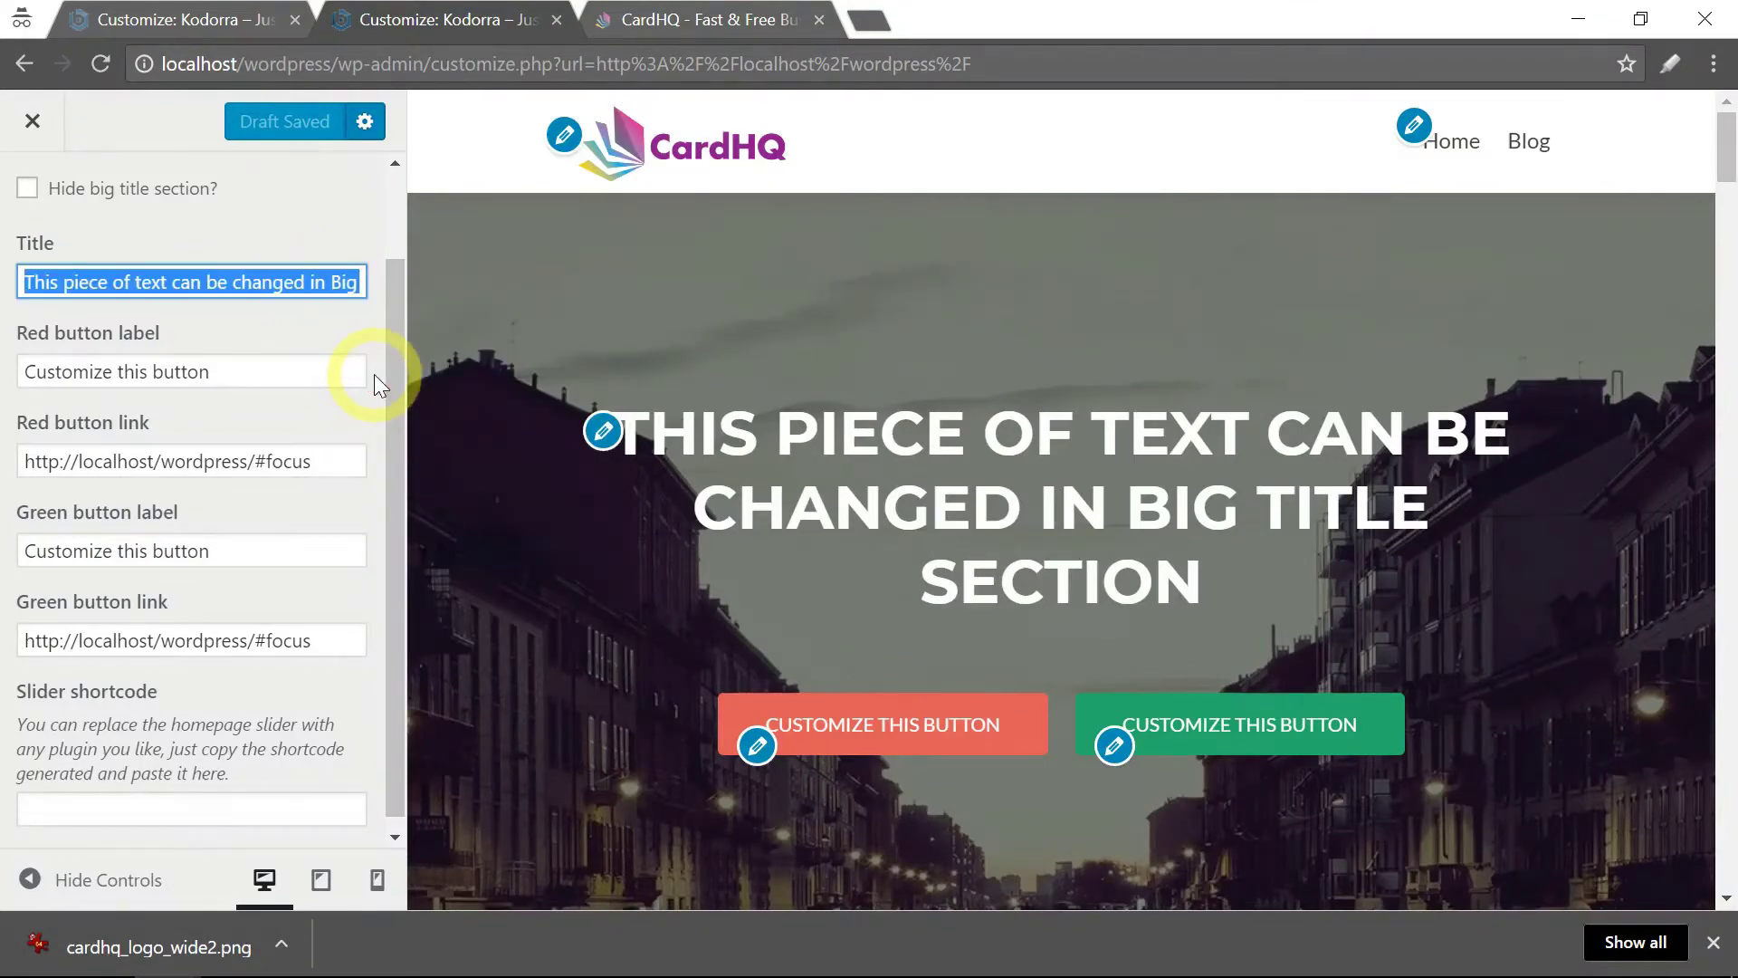
key("BackSpace")
right_click(150, 271)
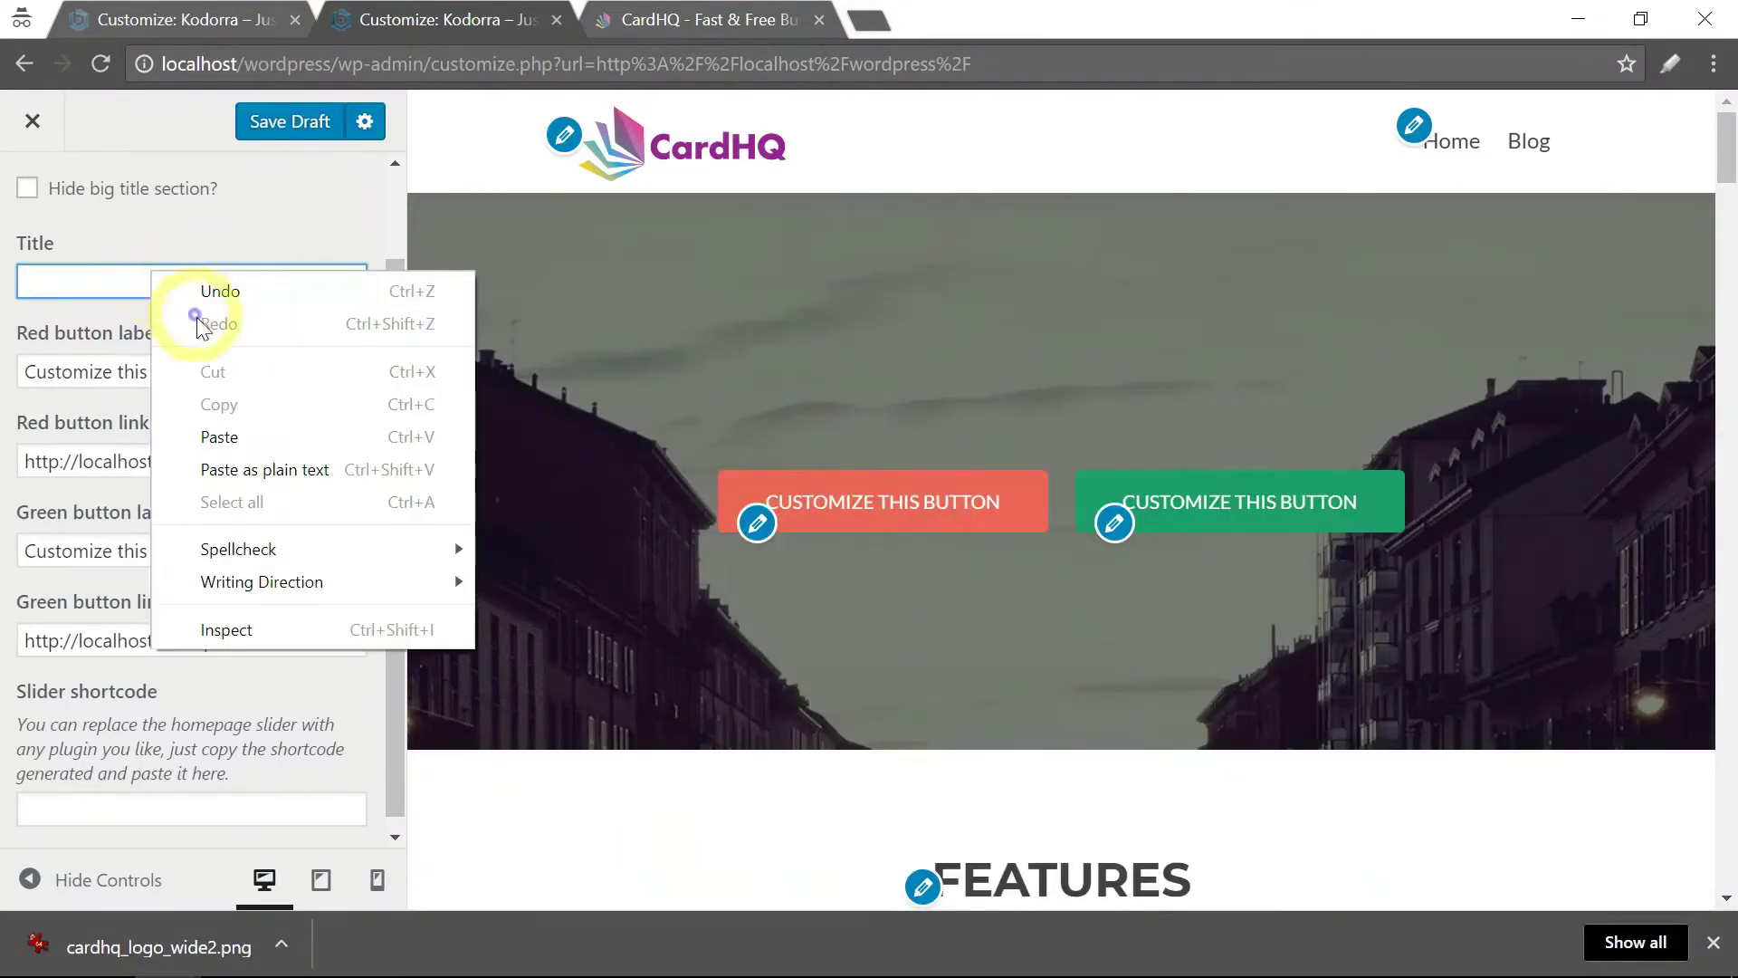
left_click(219, 436)
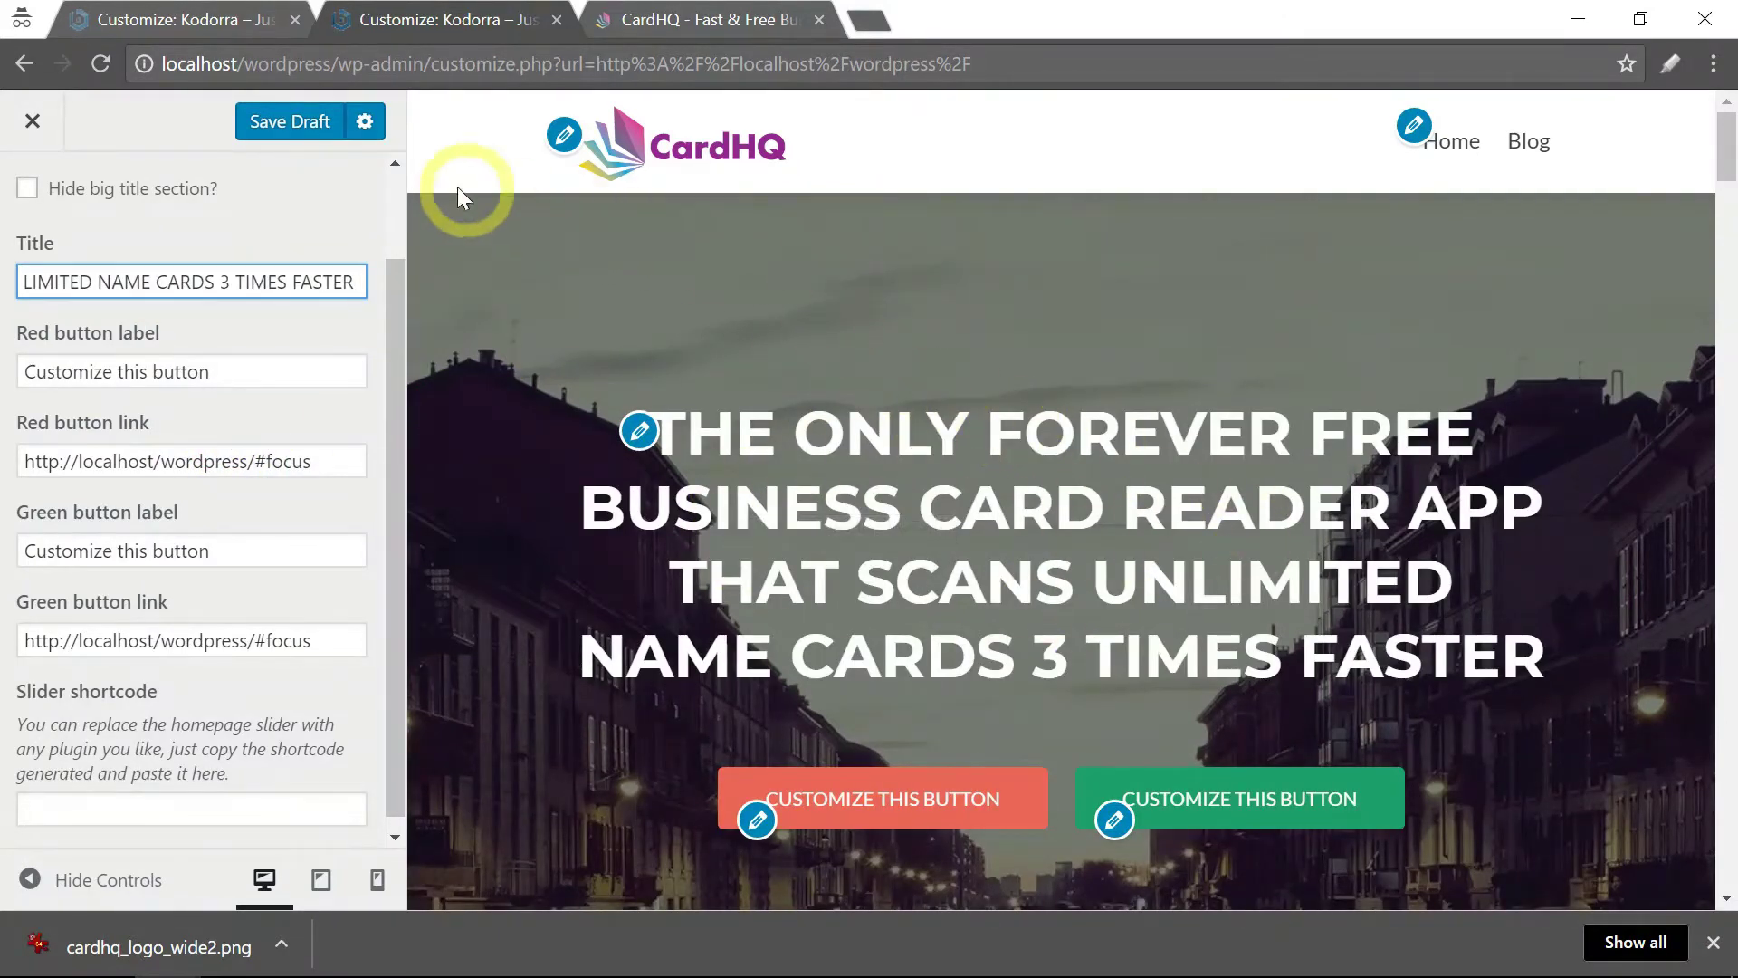
left_click(284, 127)
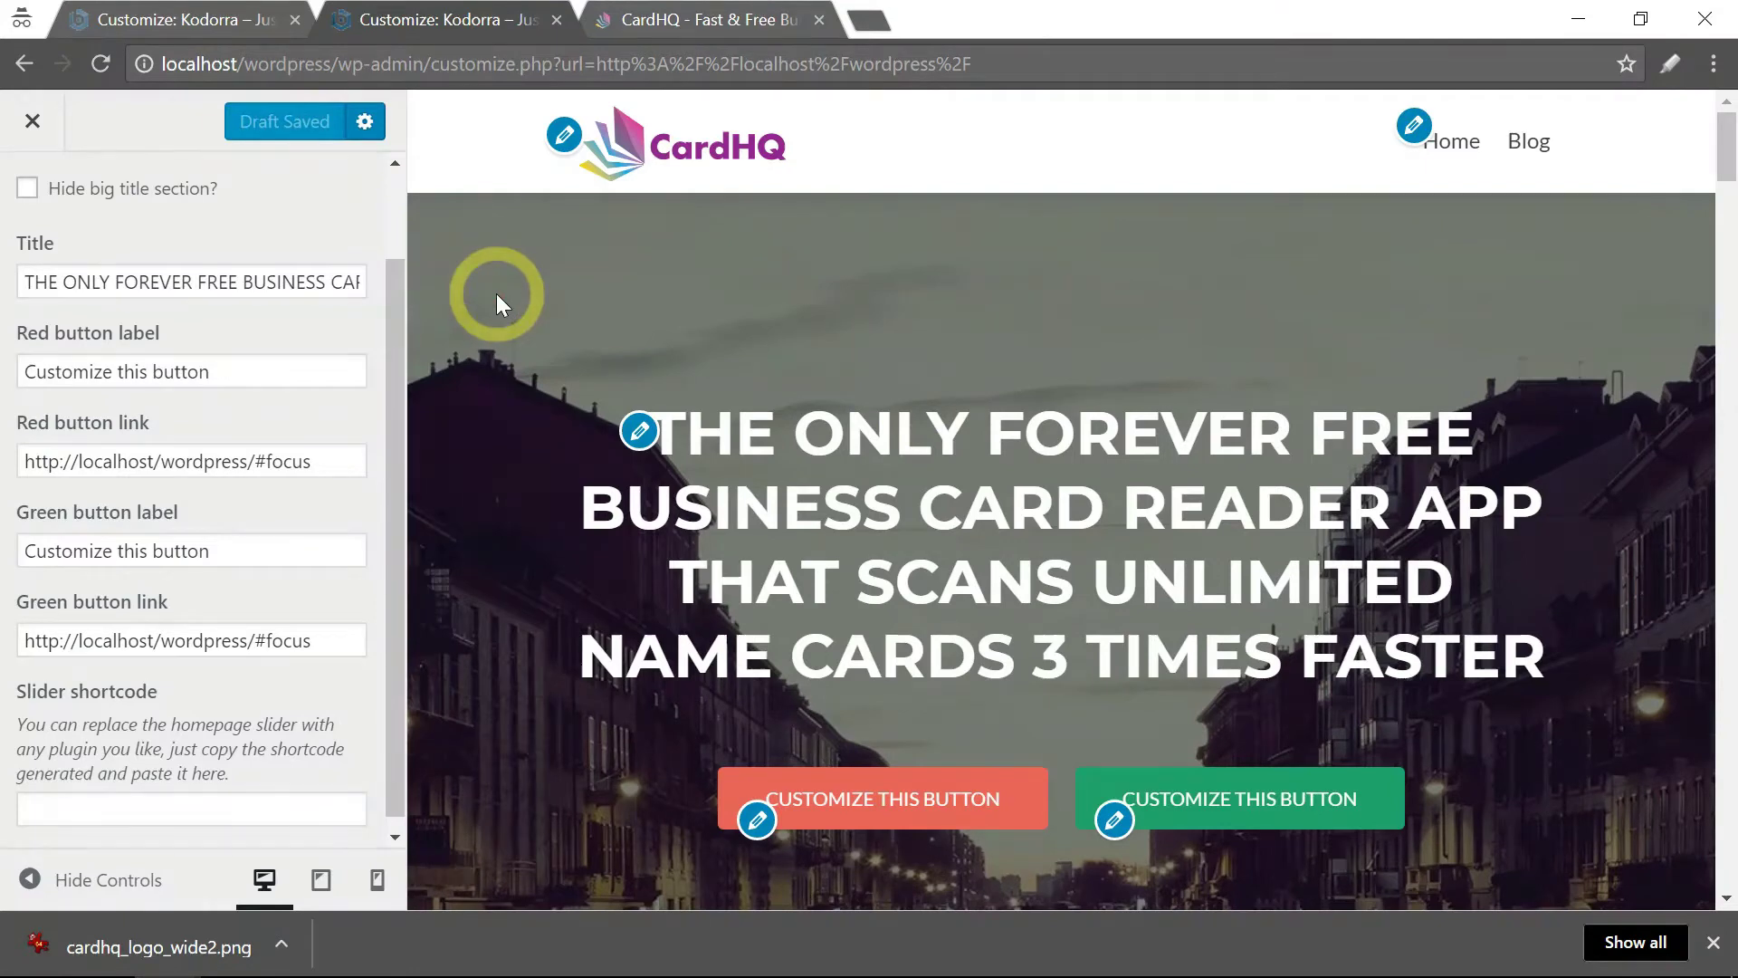
- Open the Big title section's main content settings in the CardHQ site's customizer, after viewing its homepage buttons
left_click(660, 24)
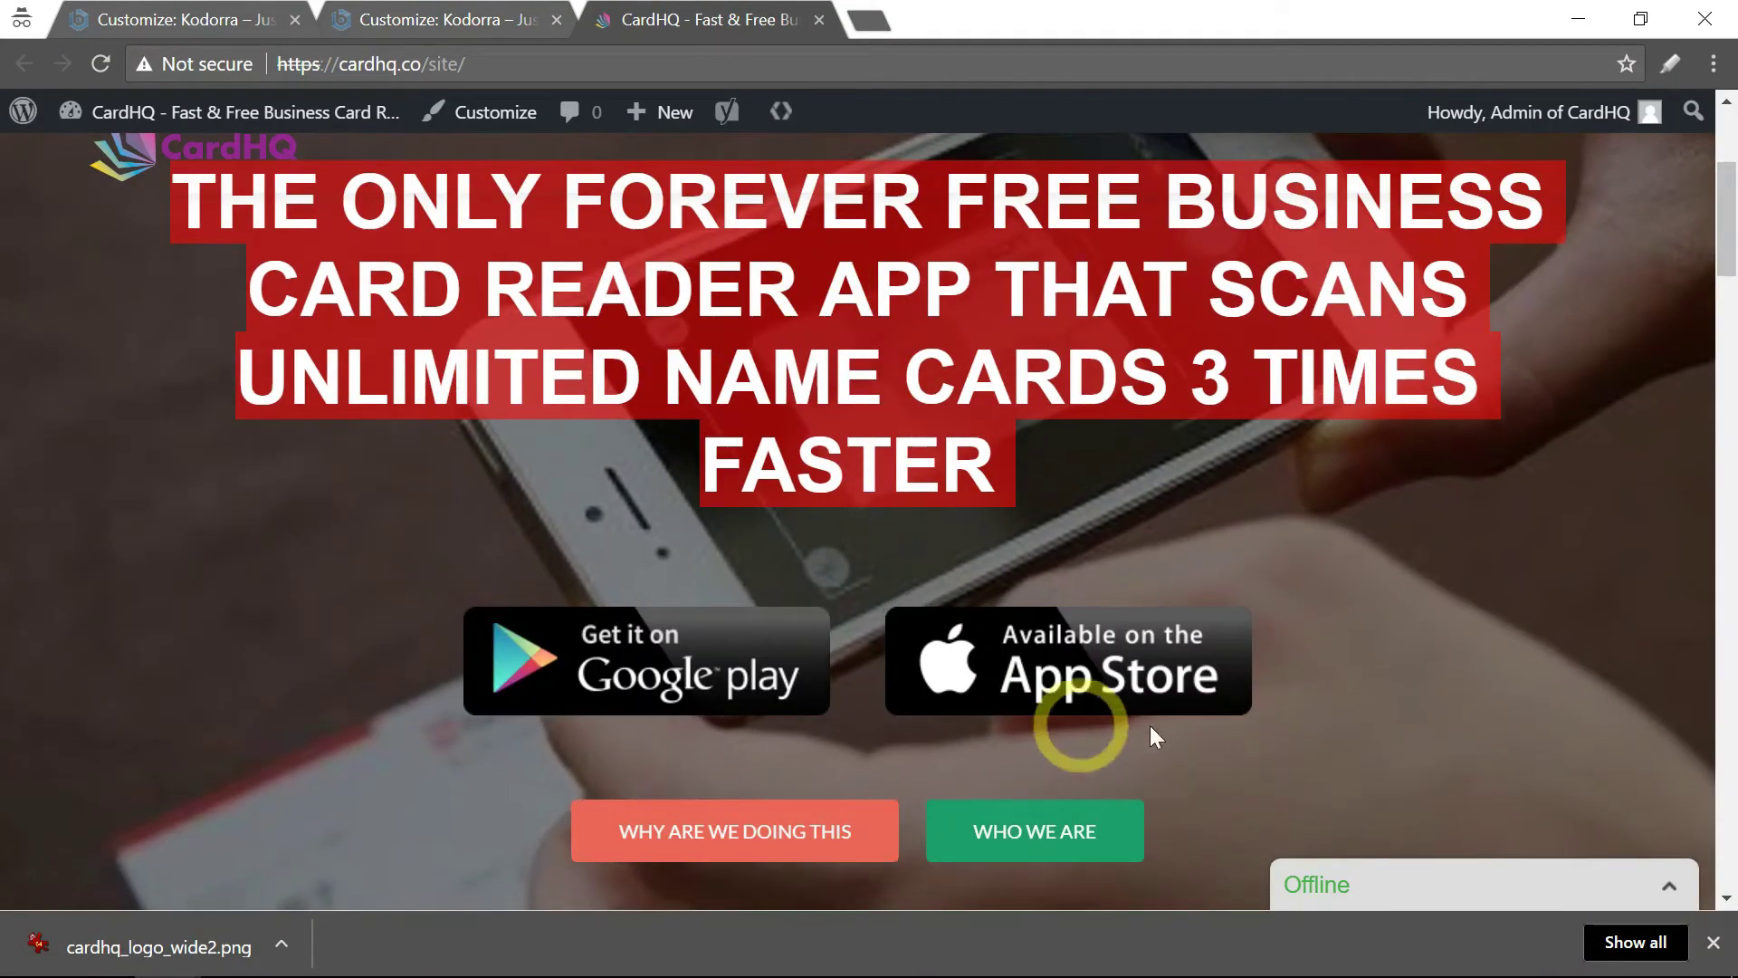
scroll(882, 546, "down", 4)
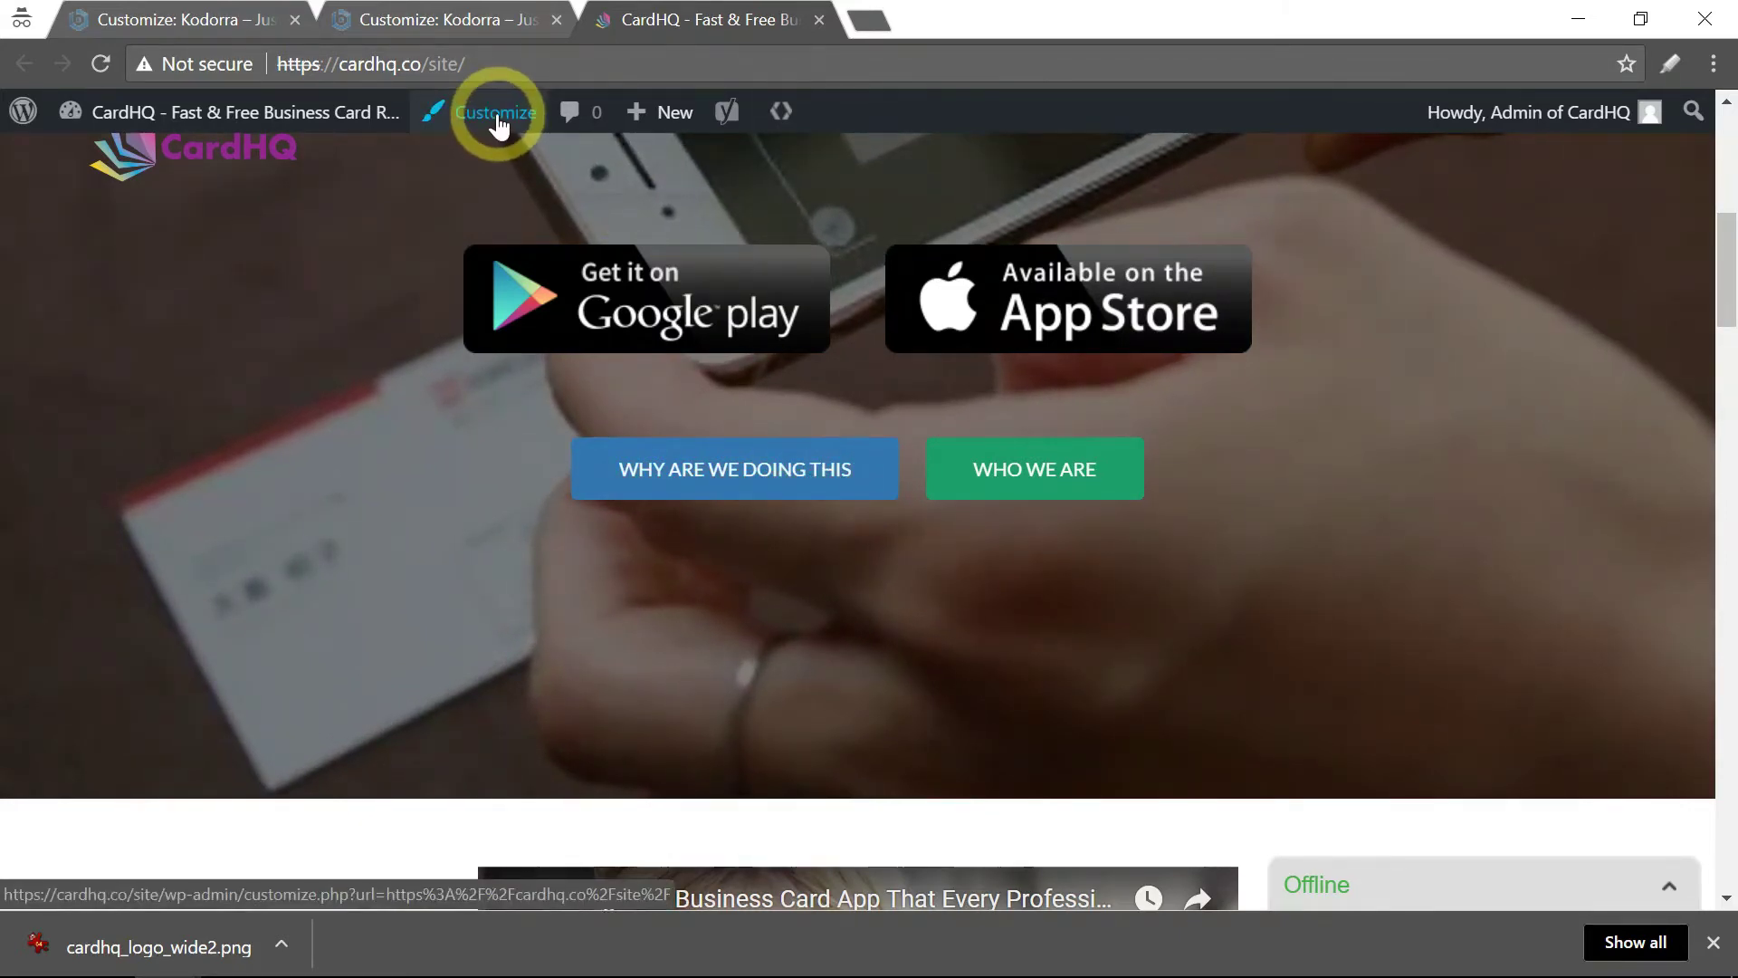
left_click(498, 118)
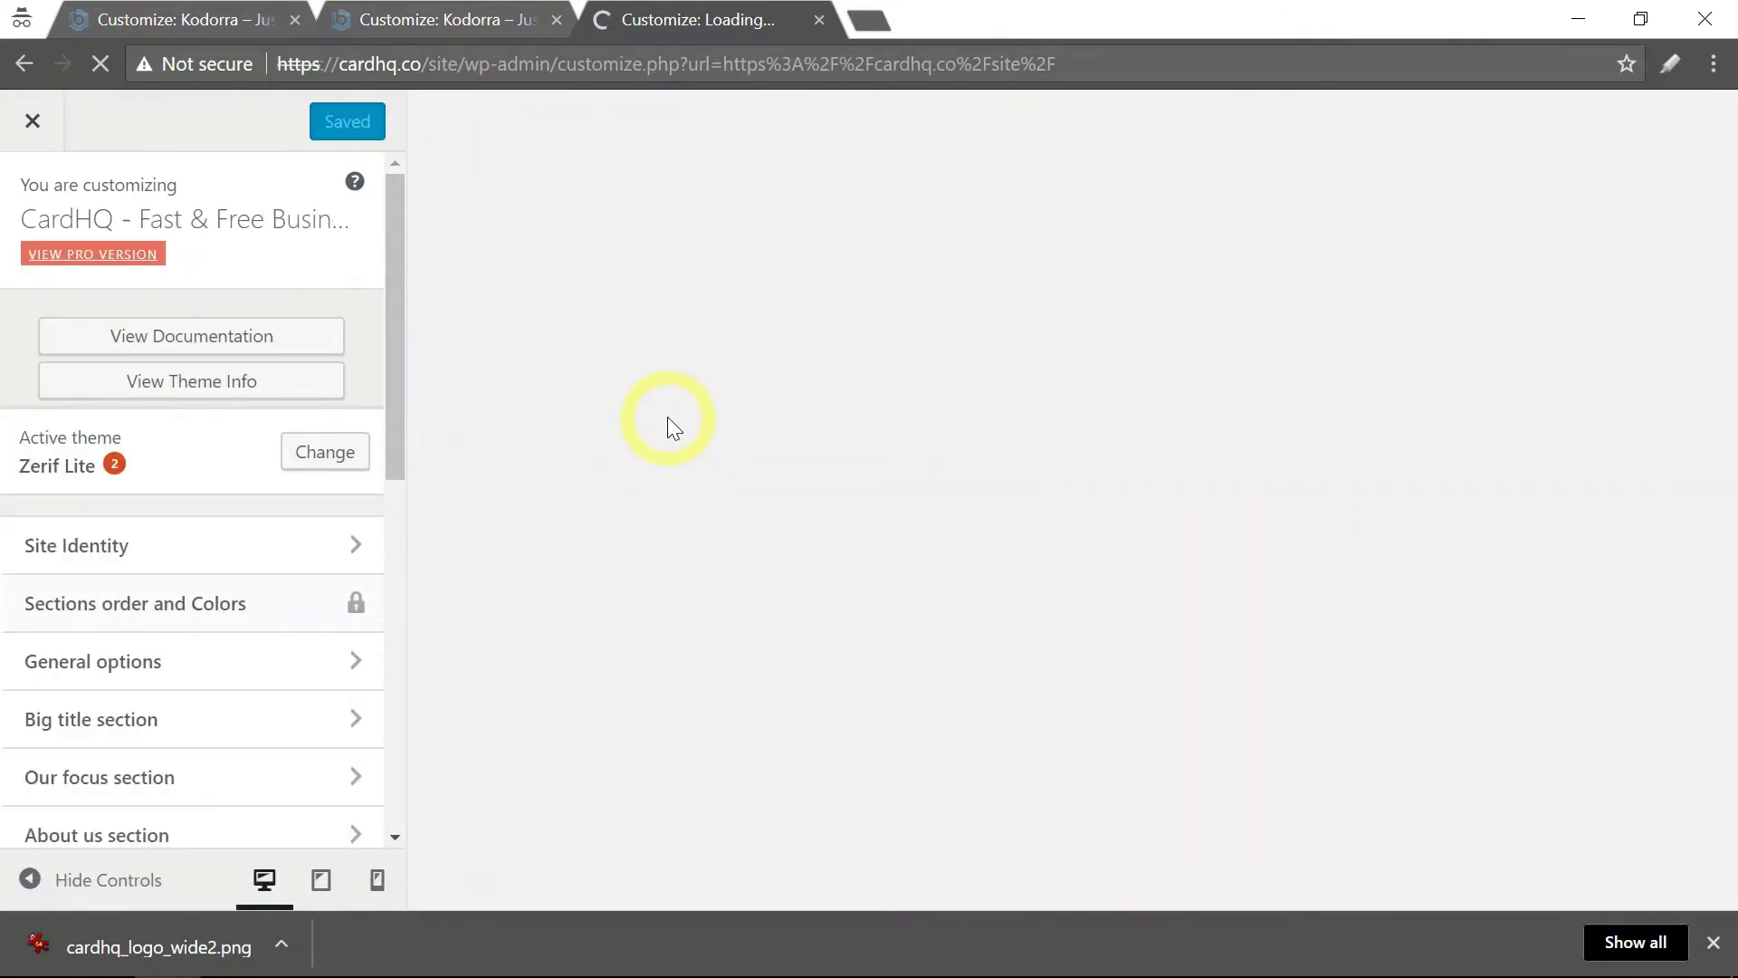
scroll(588, 433, "down", 3)
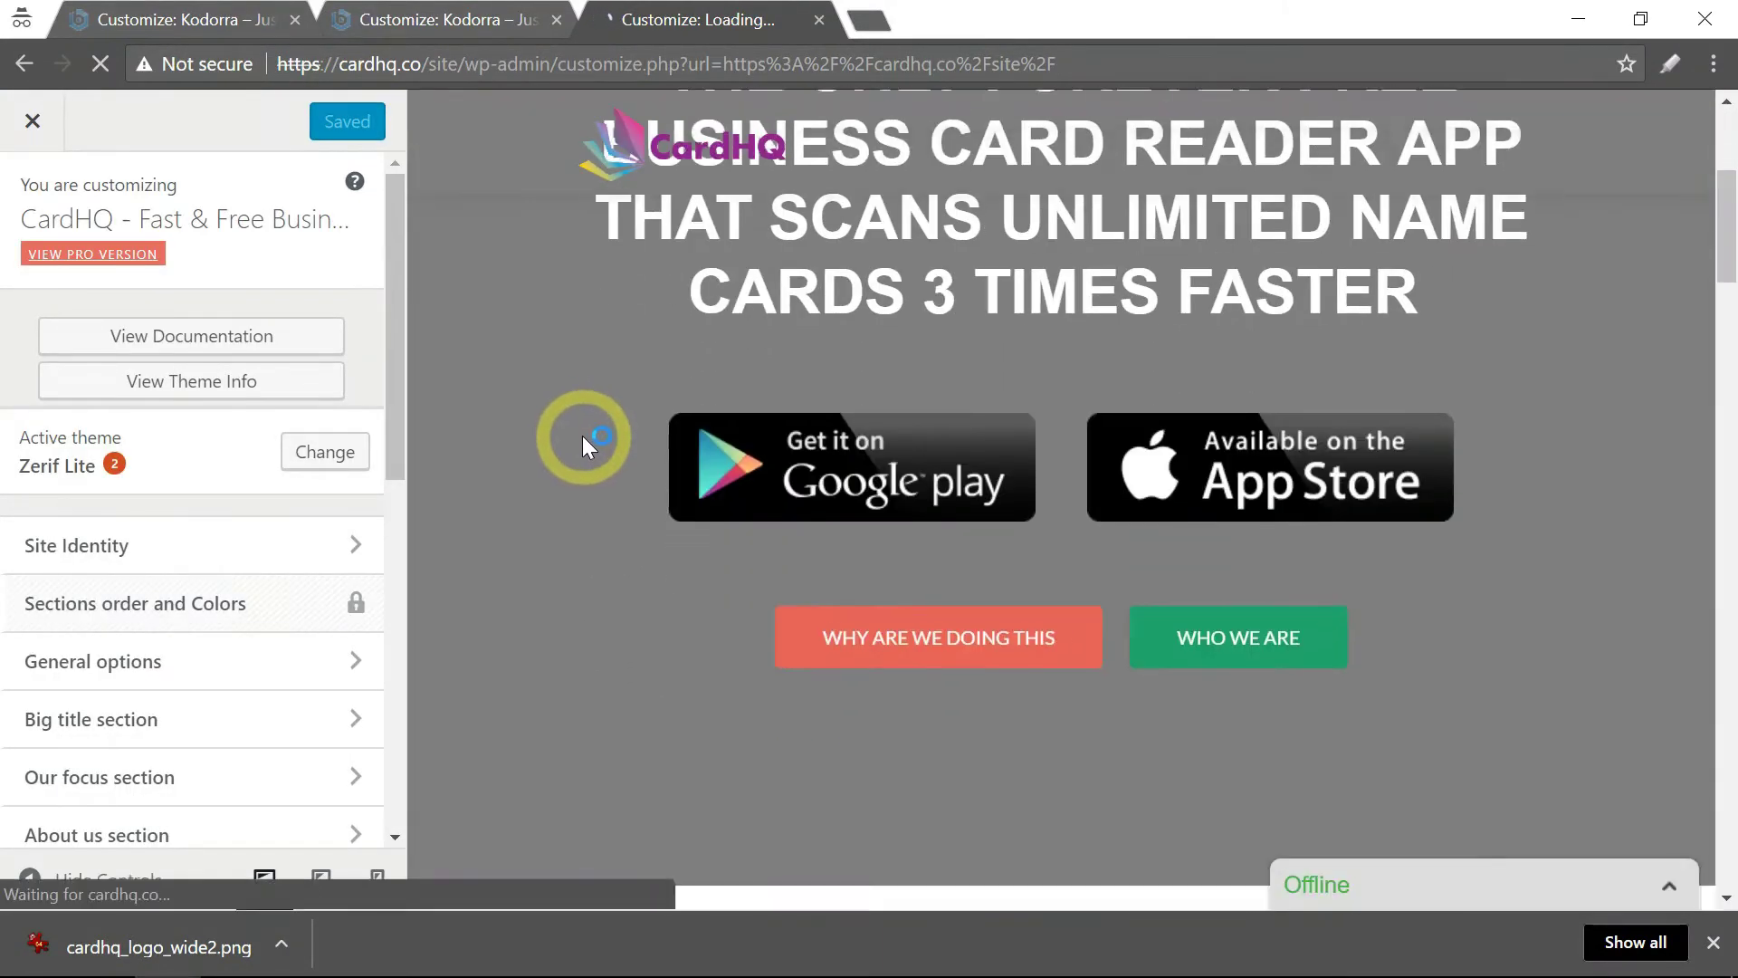
scroll(583, 436, "down", 1)
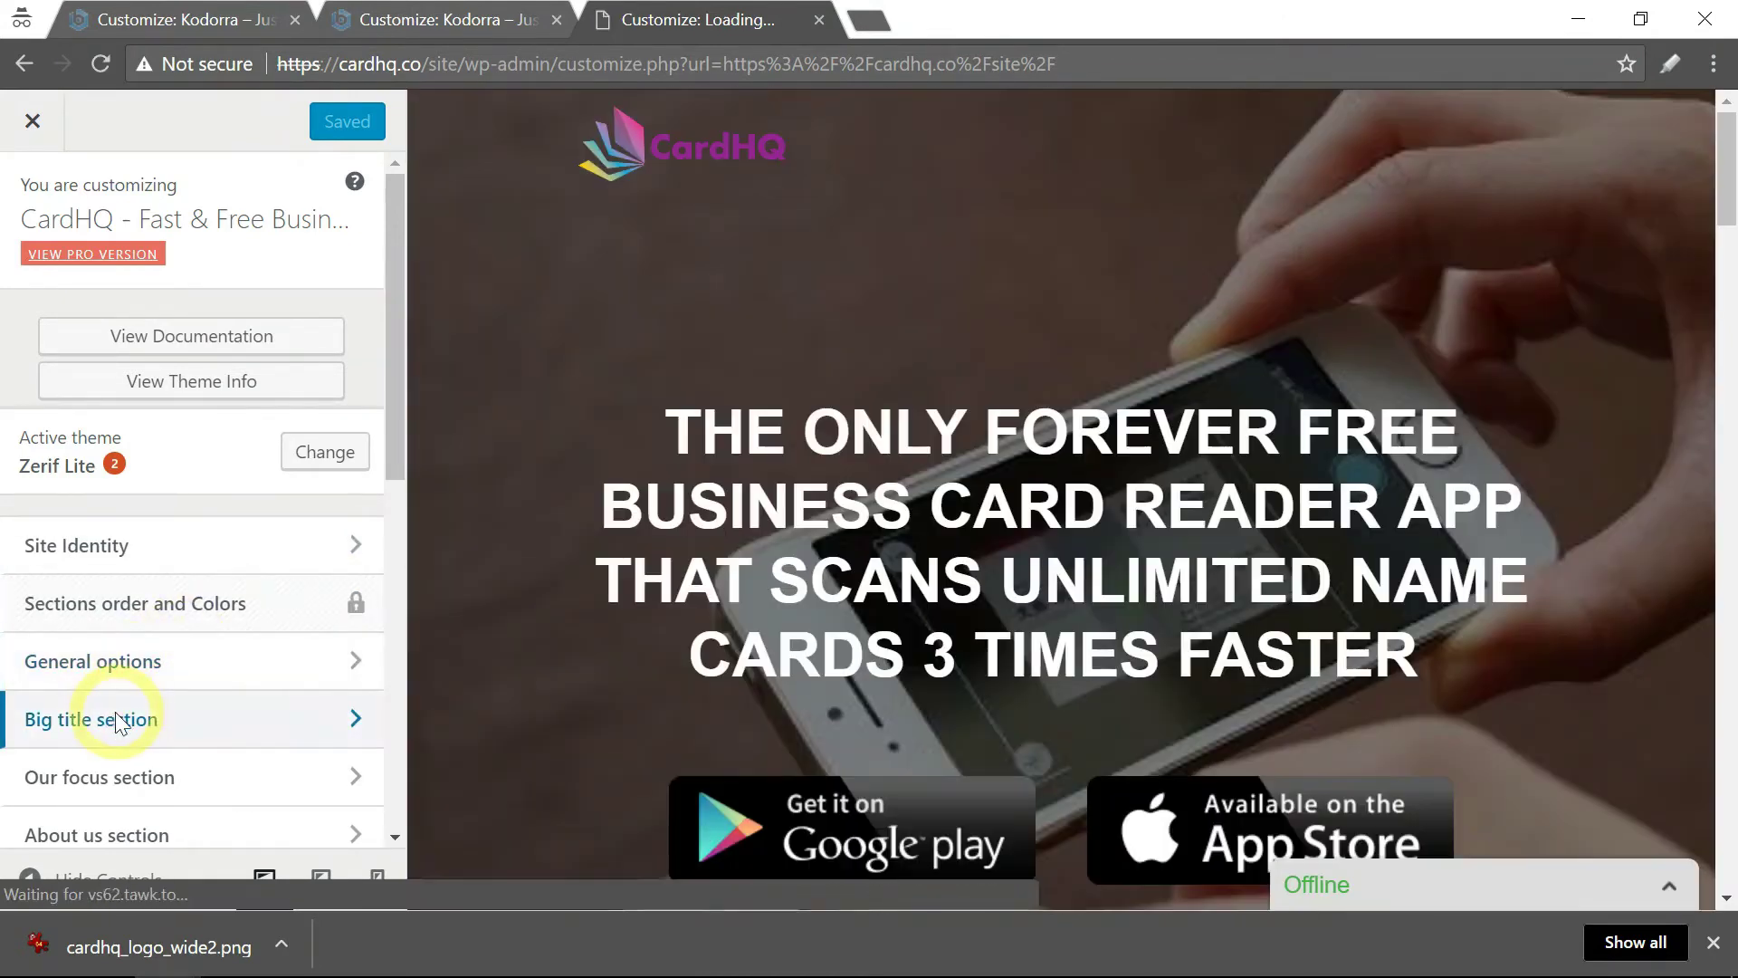
left_click(117, 718)
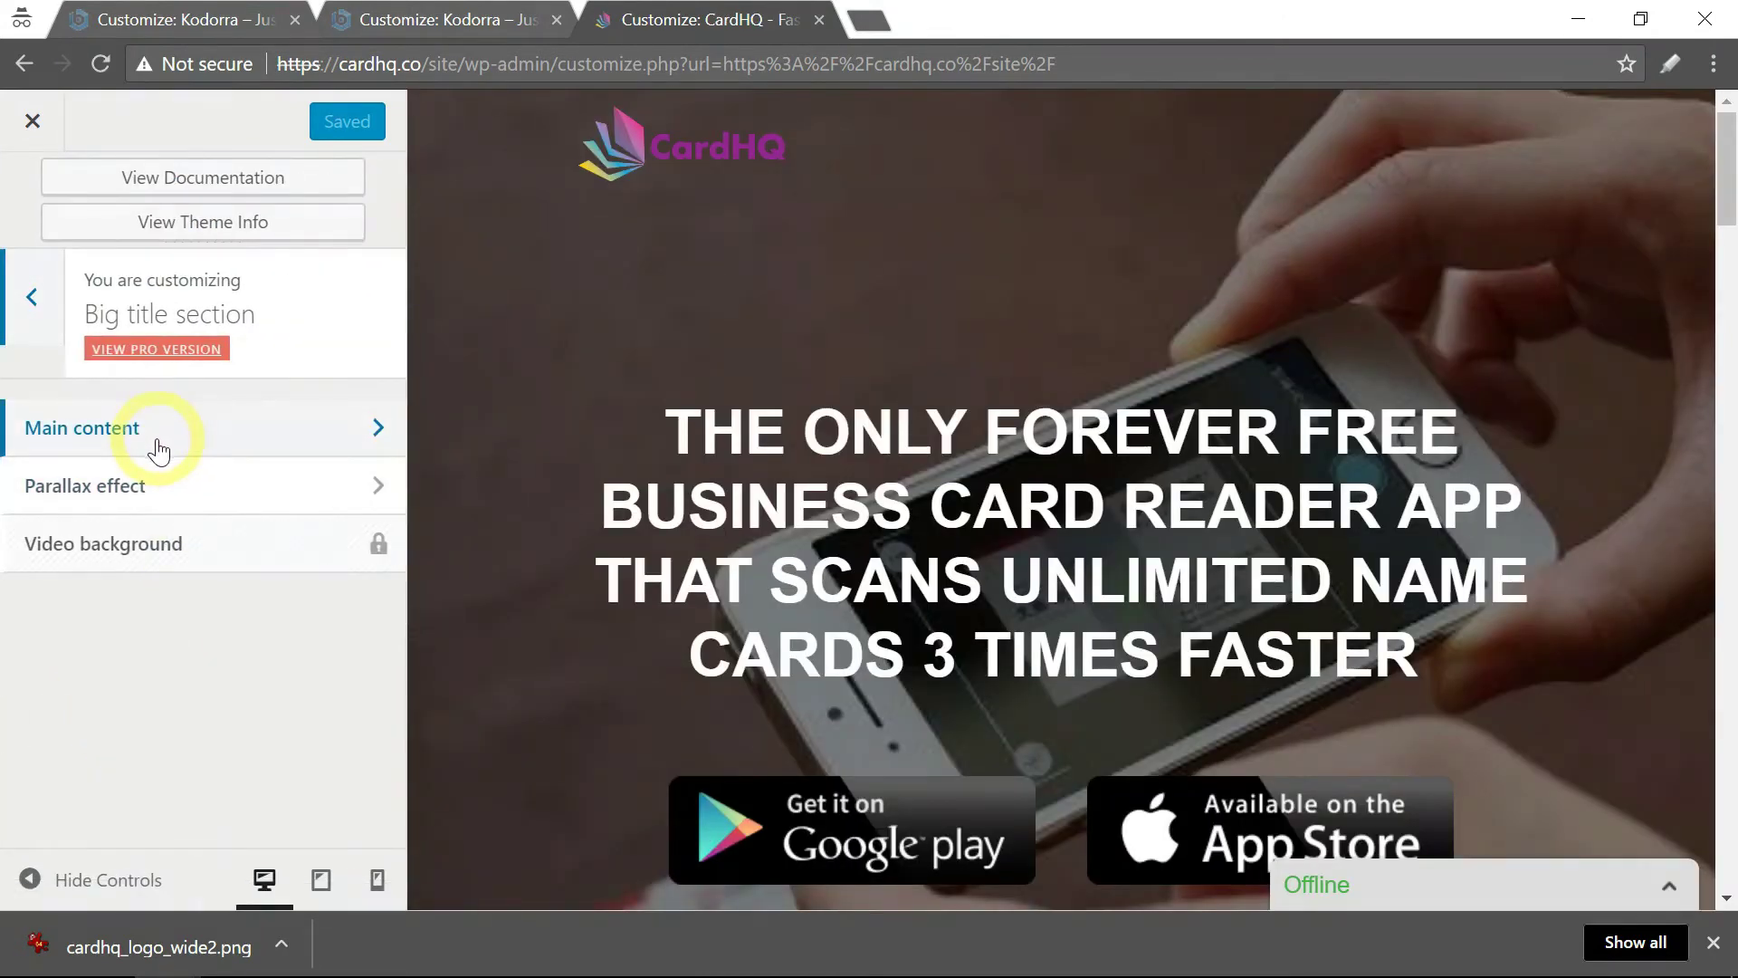
left_click(126, 433)
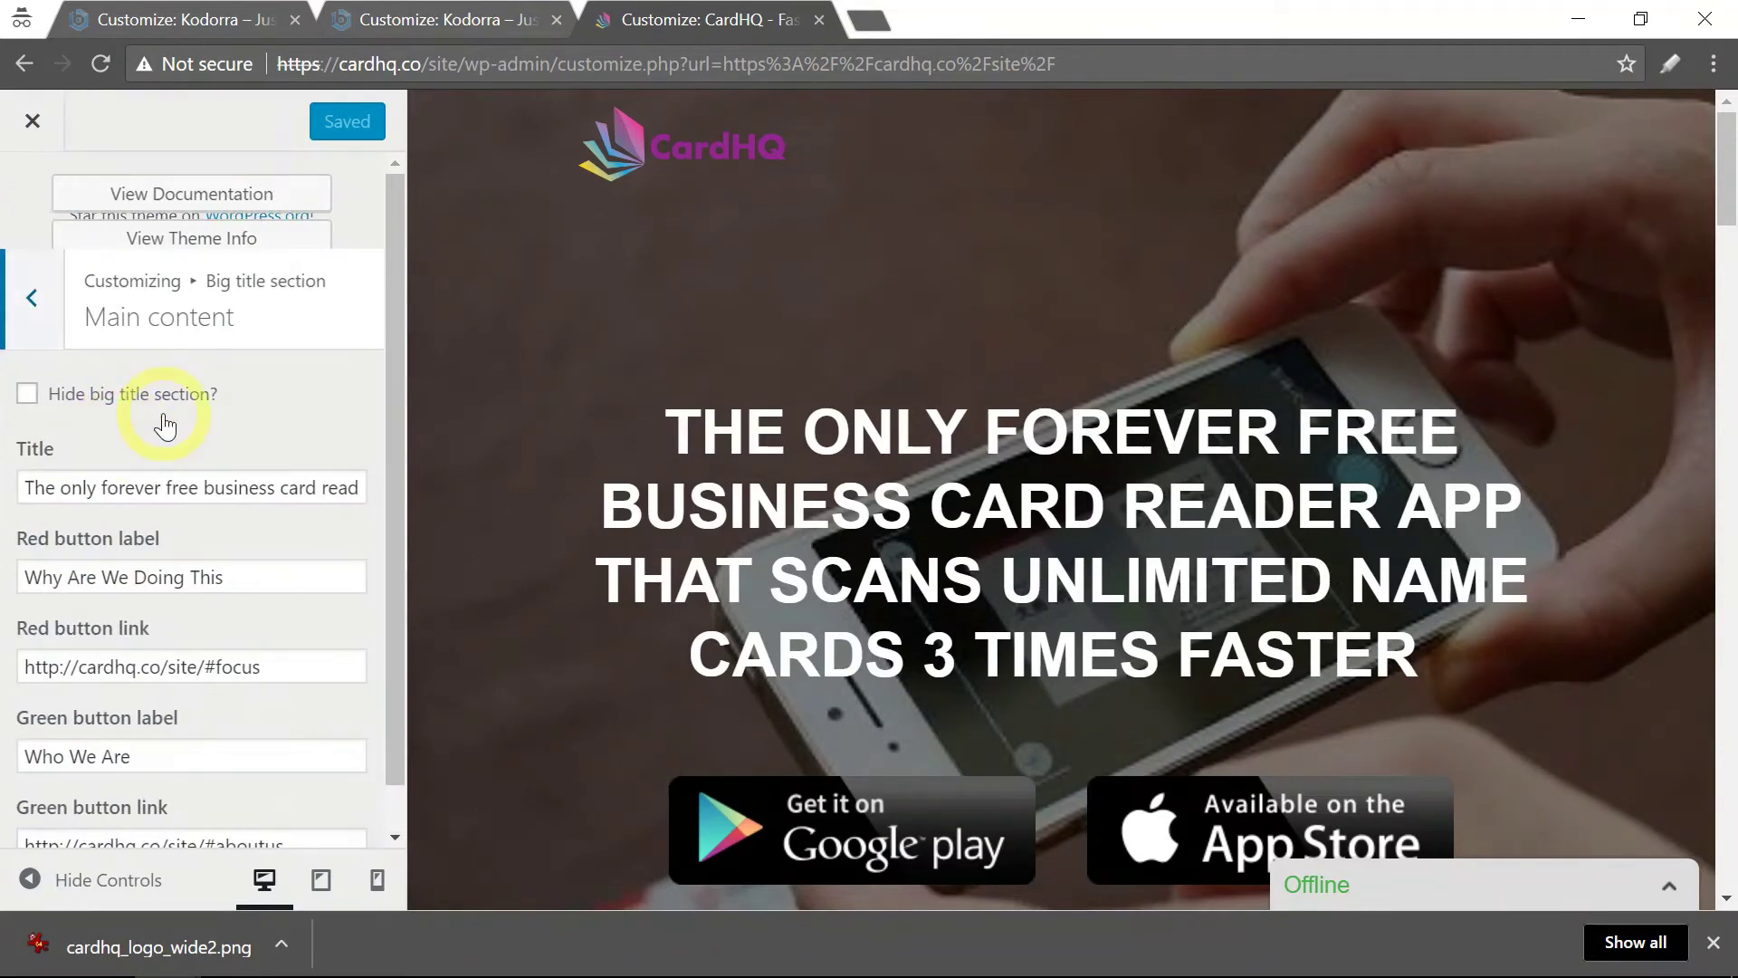
scroll(164, 424, "down", 1)
- Set the local site's red button label to "Why Are We Doing This", copied from the CardHQ customizer
left_click_drag(253, 531, 12, 543)
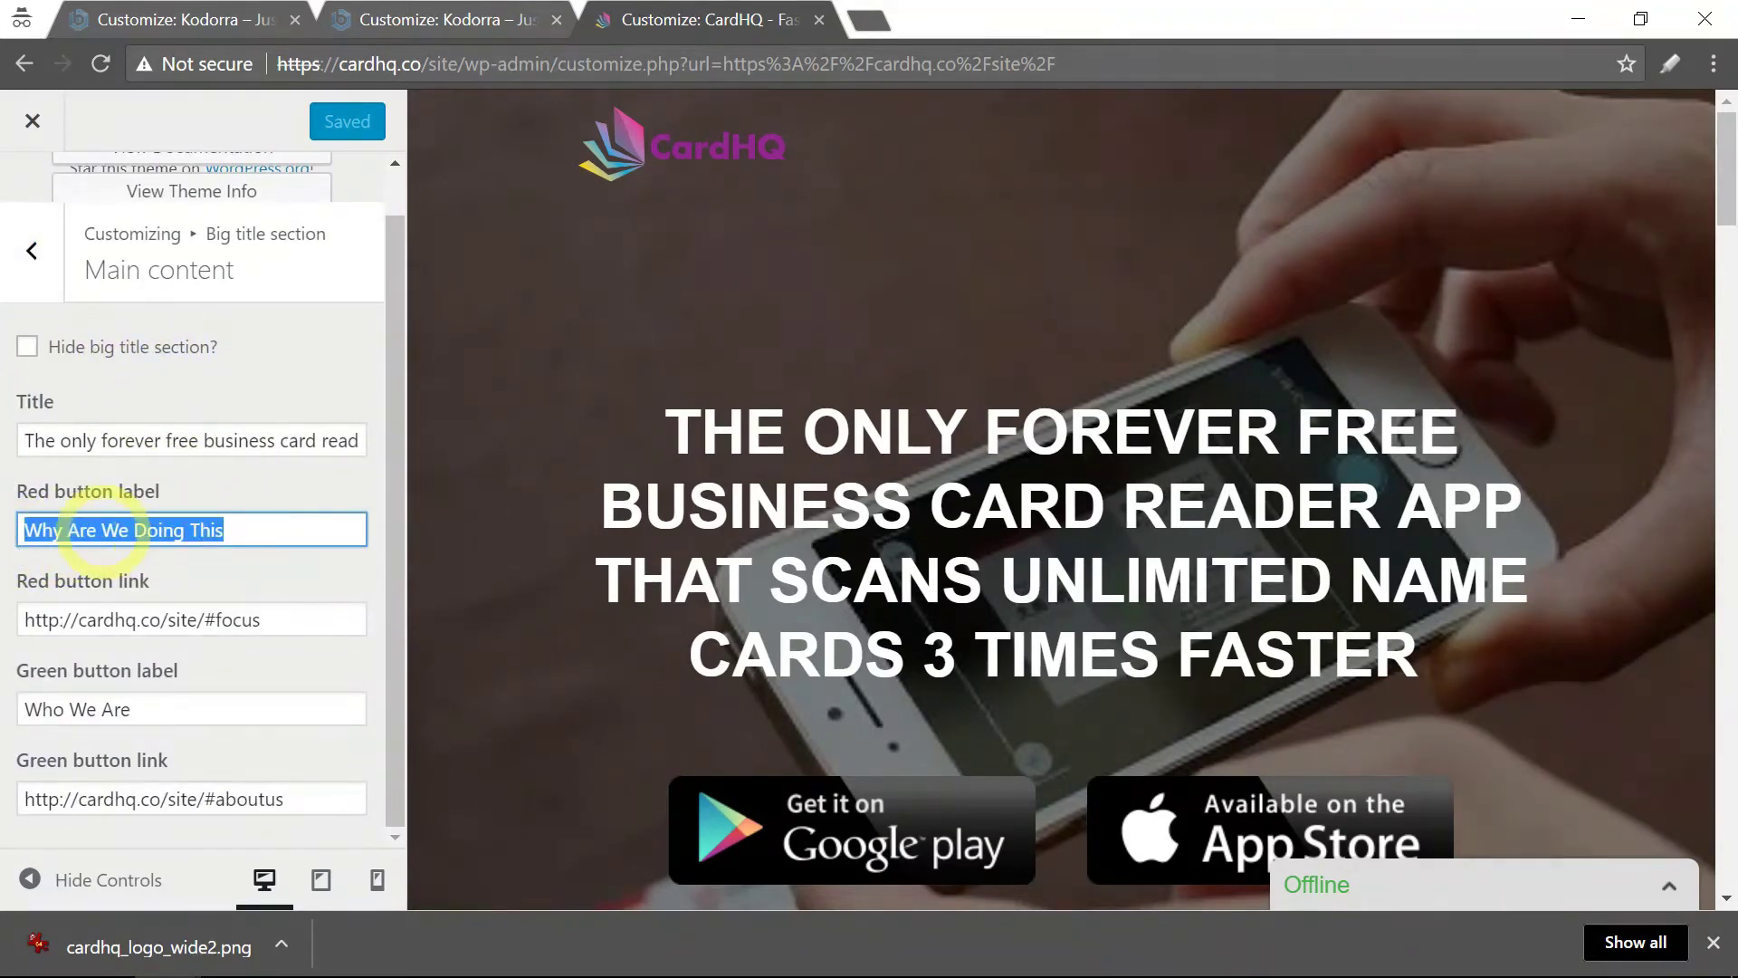
right_click(103, 532)
left_click(151, 582)
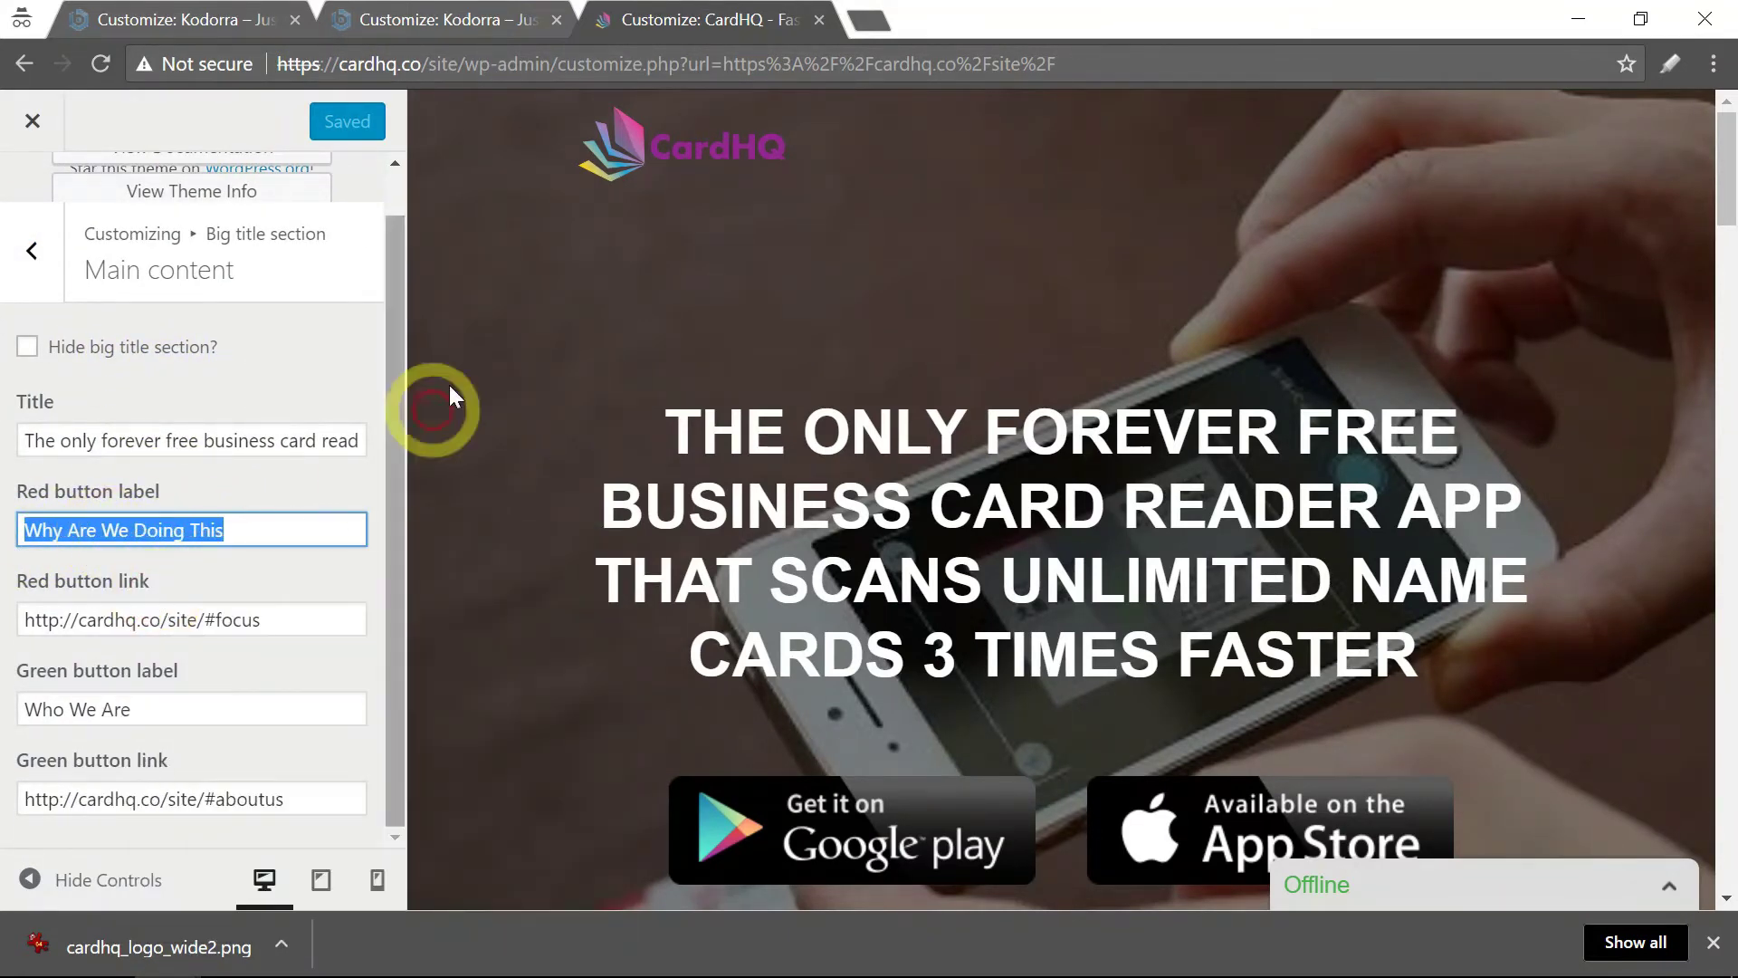
left_click(449, 24)
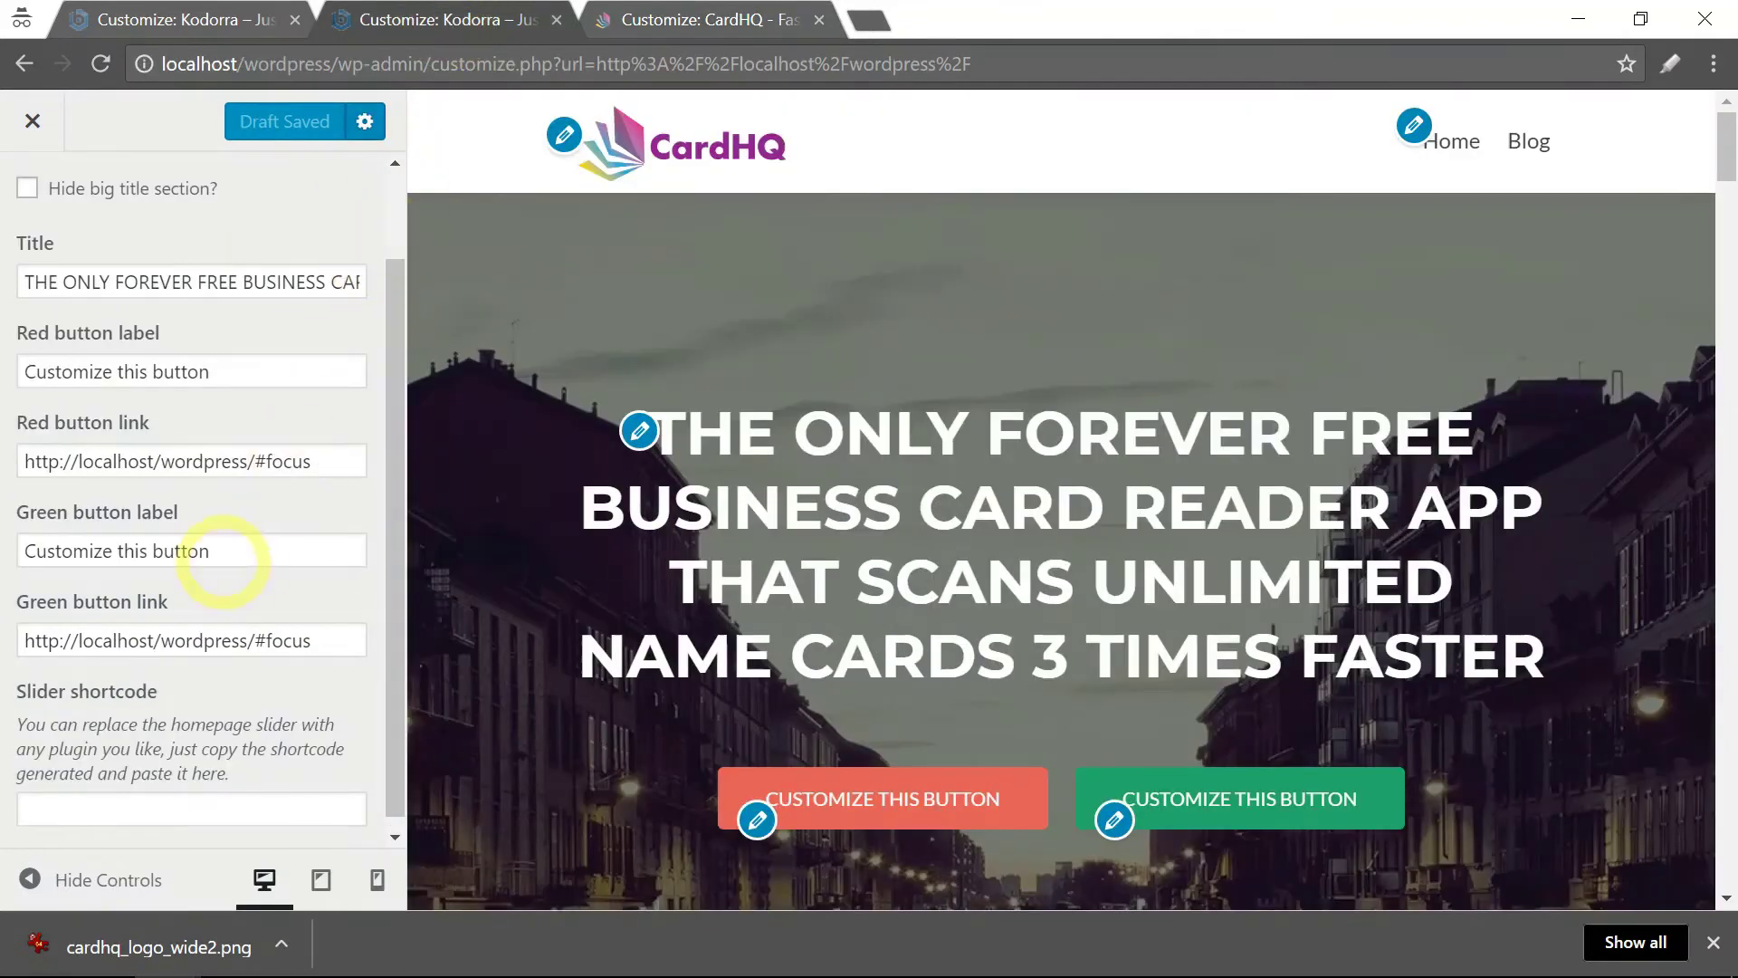
left_click_drag(238, 374, 13, 389)
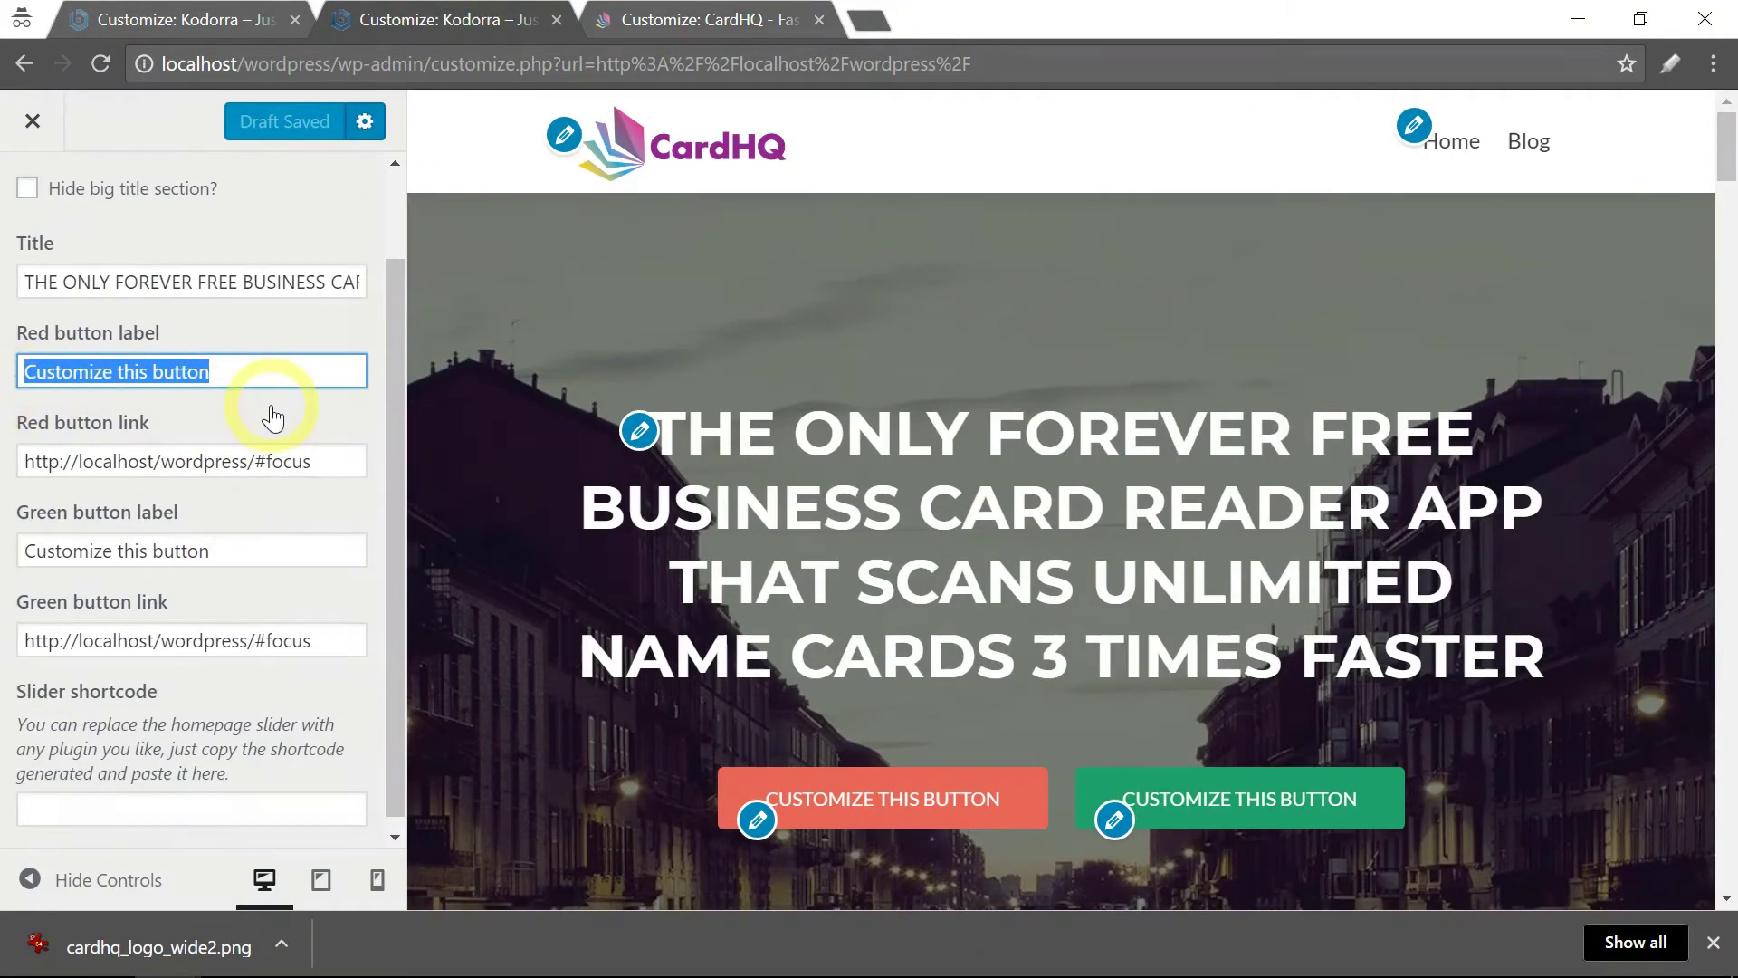
key("BackSpace")
right_click(218, 373)
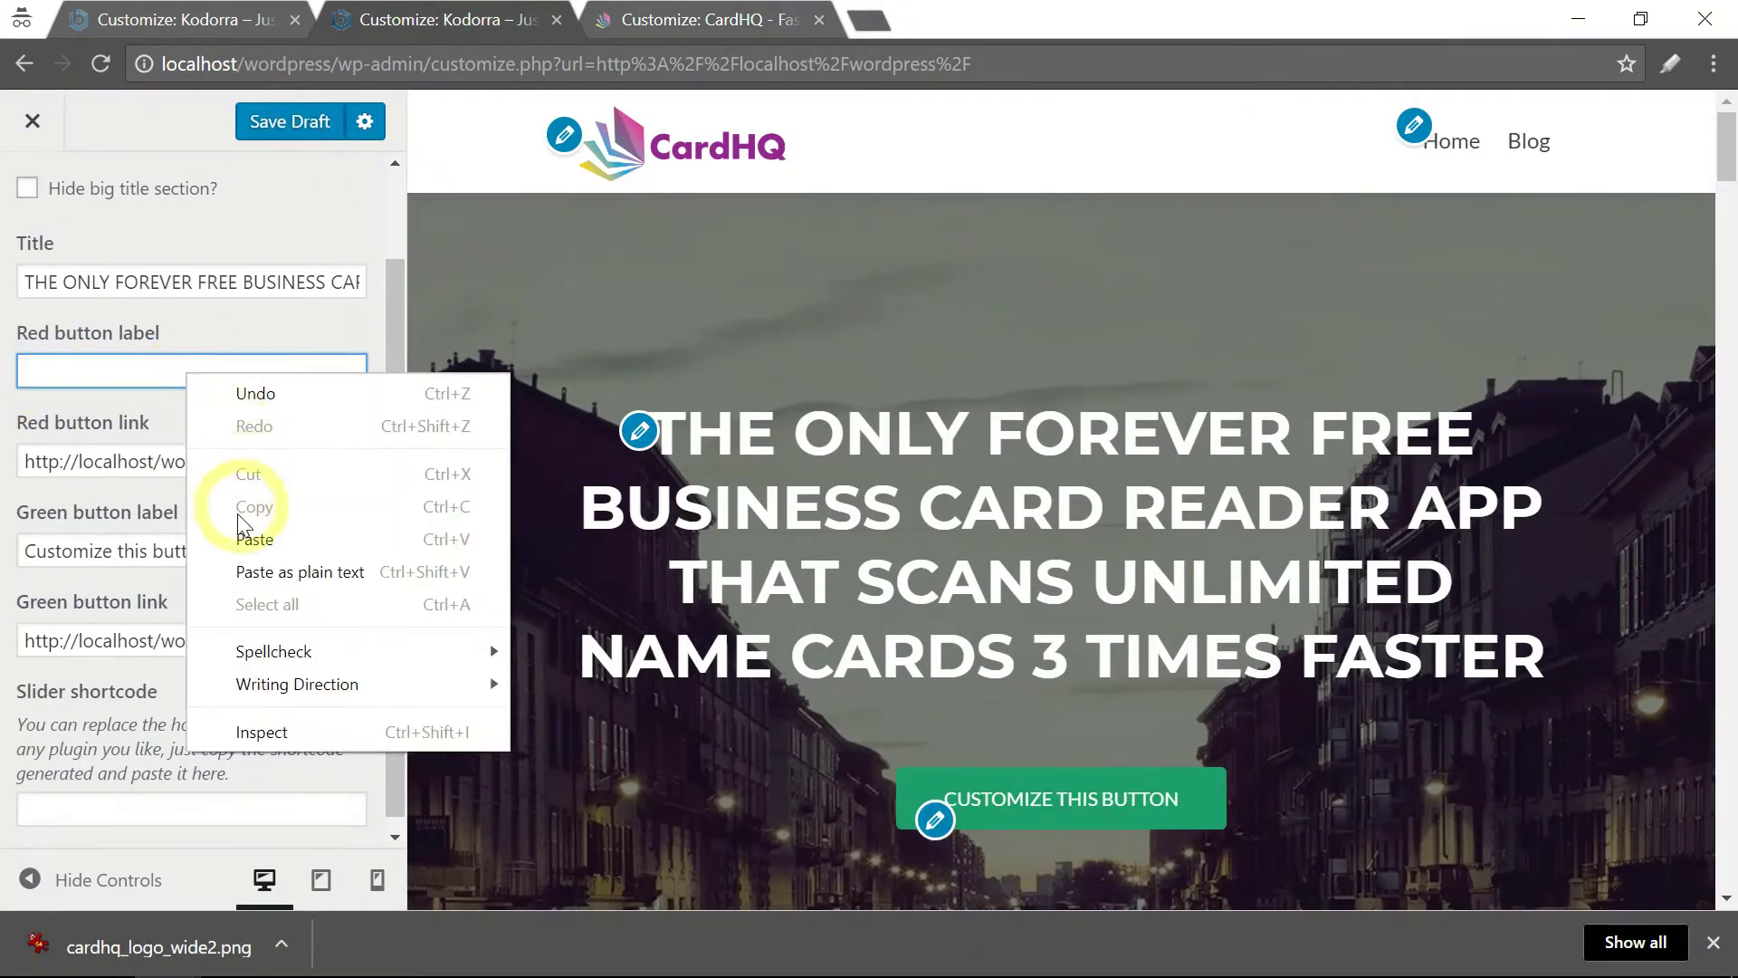
left_click(278, 534)
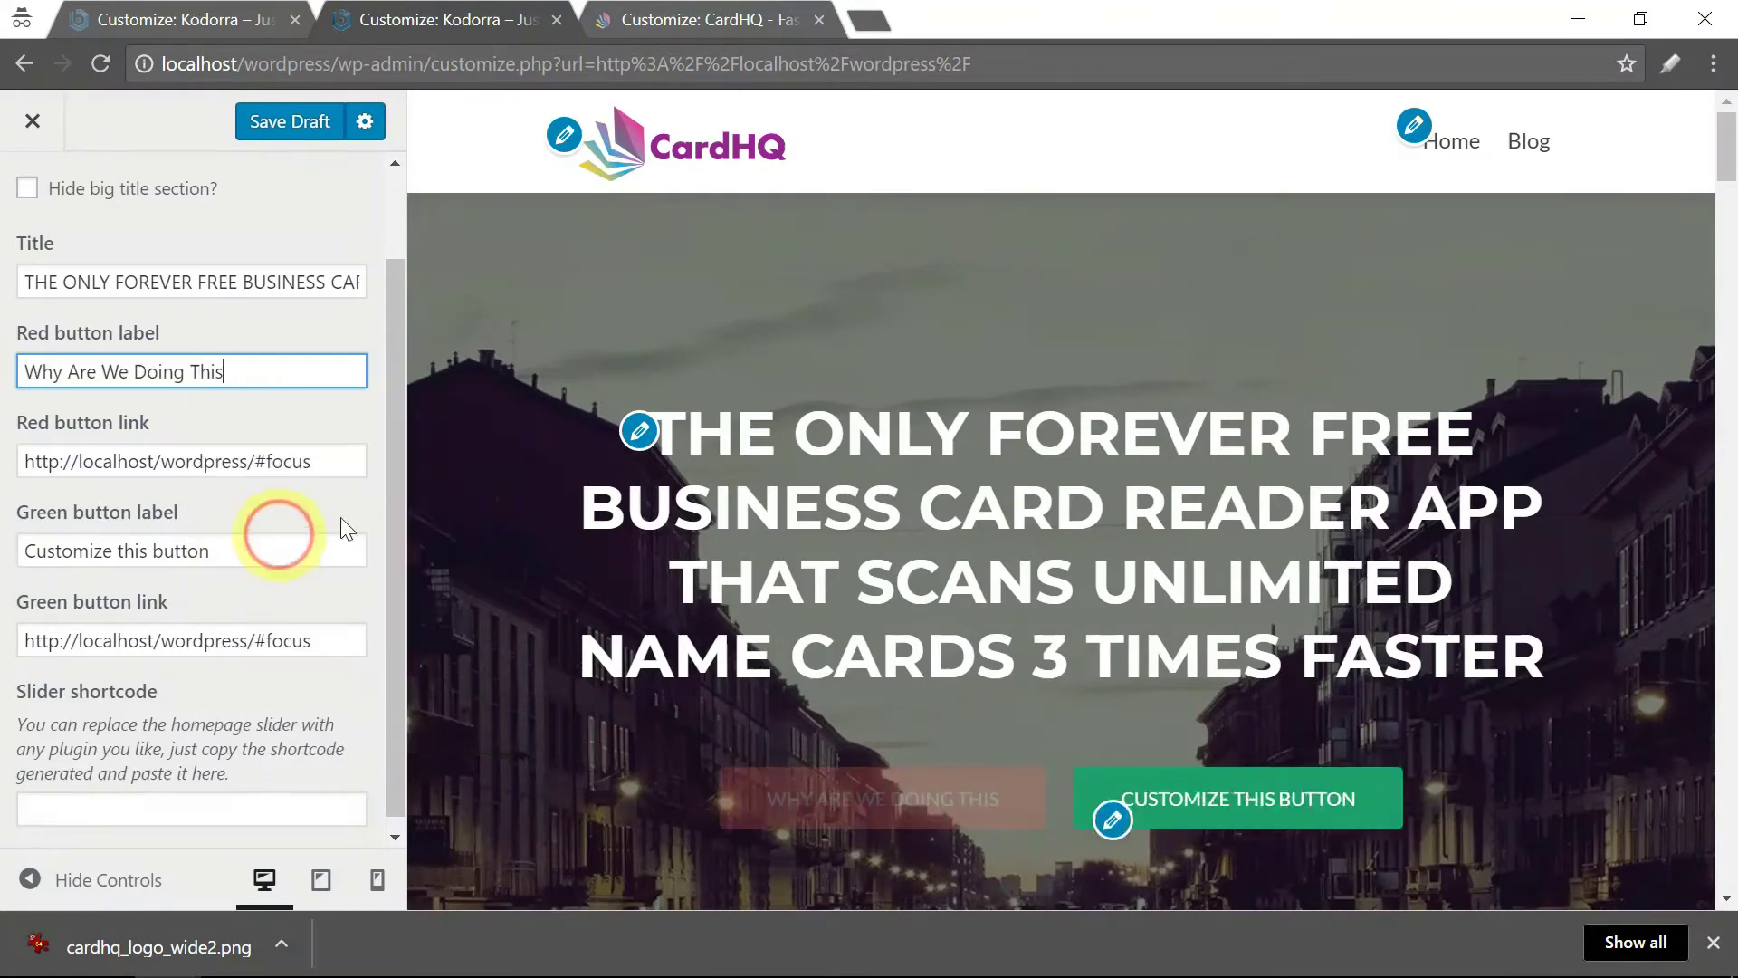
- Set the local site's green button label to "Who We Are", copied from the CardHQ customizer
left_click(693, 21)
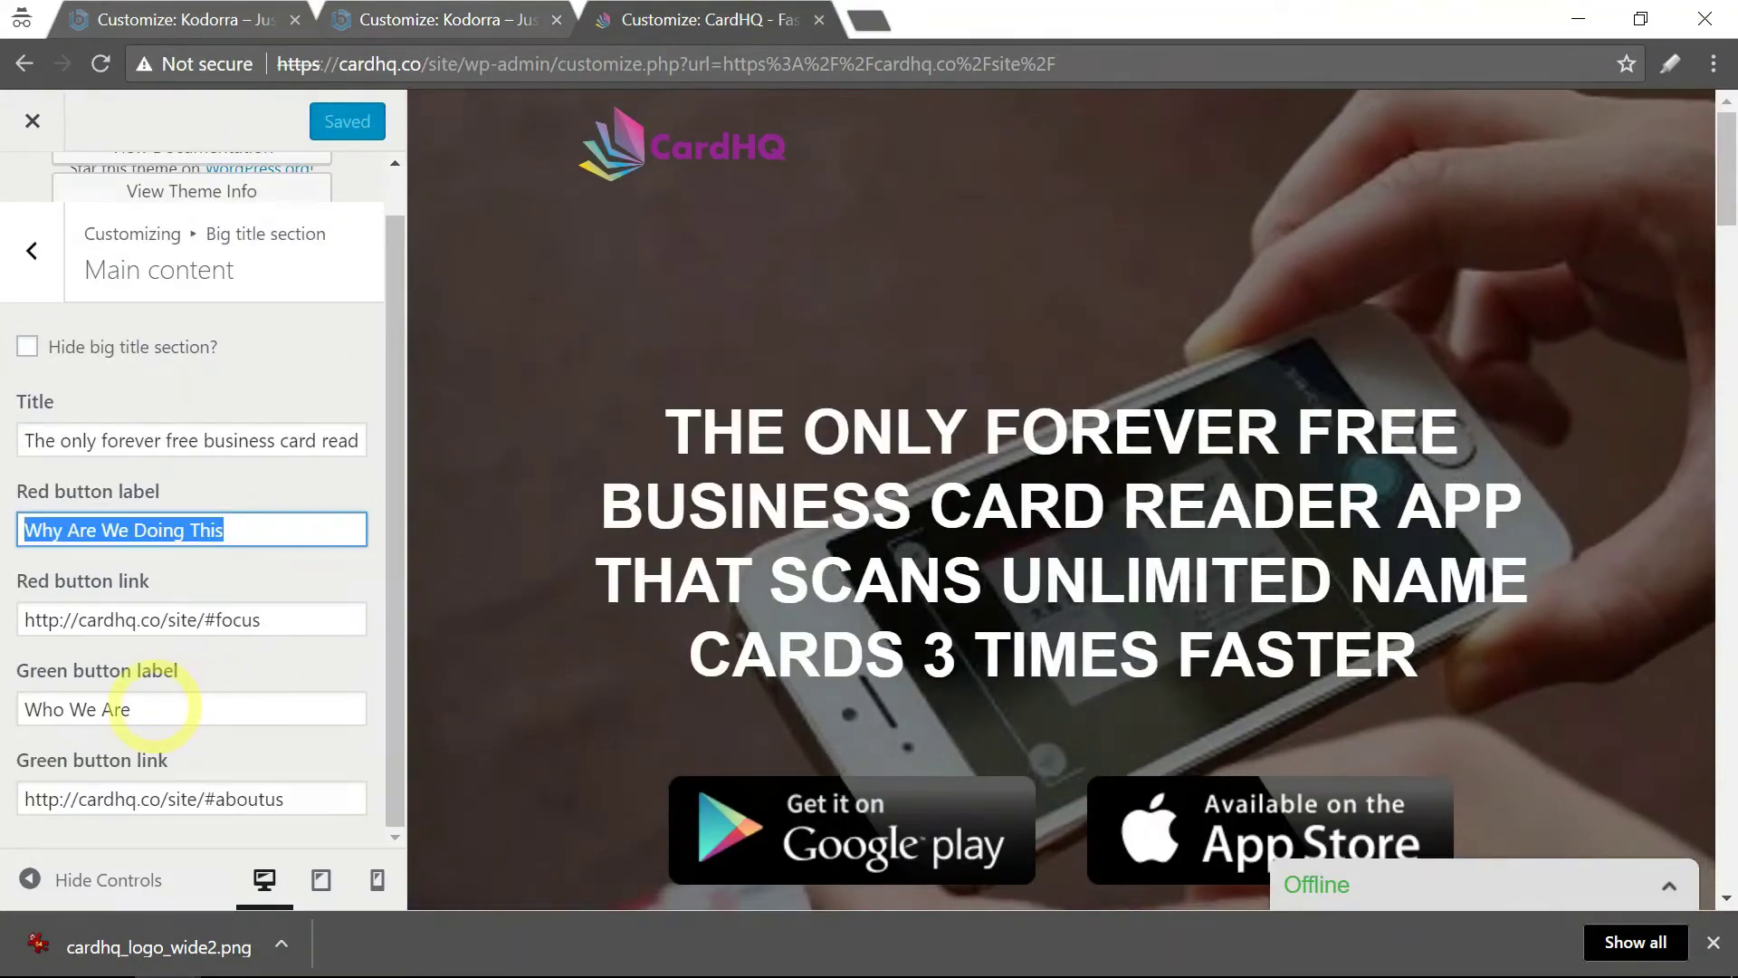
left_click_drag(153, 709, 23, 709)
right_click(71, 712)
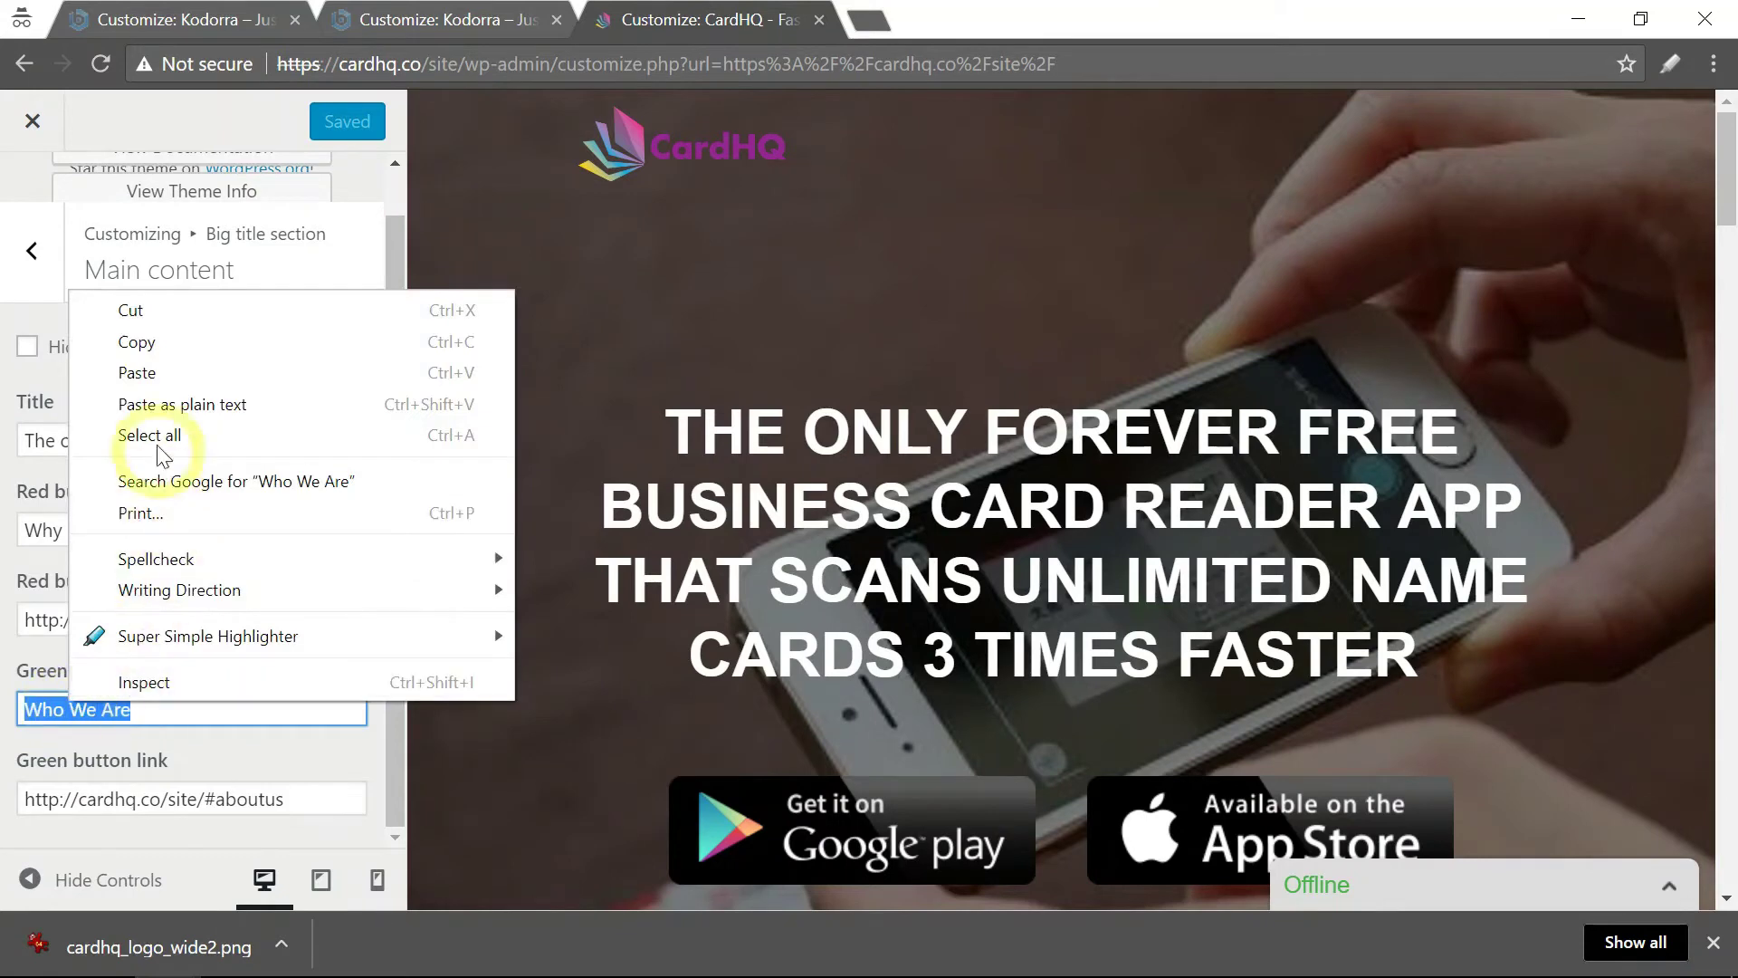
left_click(126, 342)
left_click(476, 24)
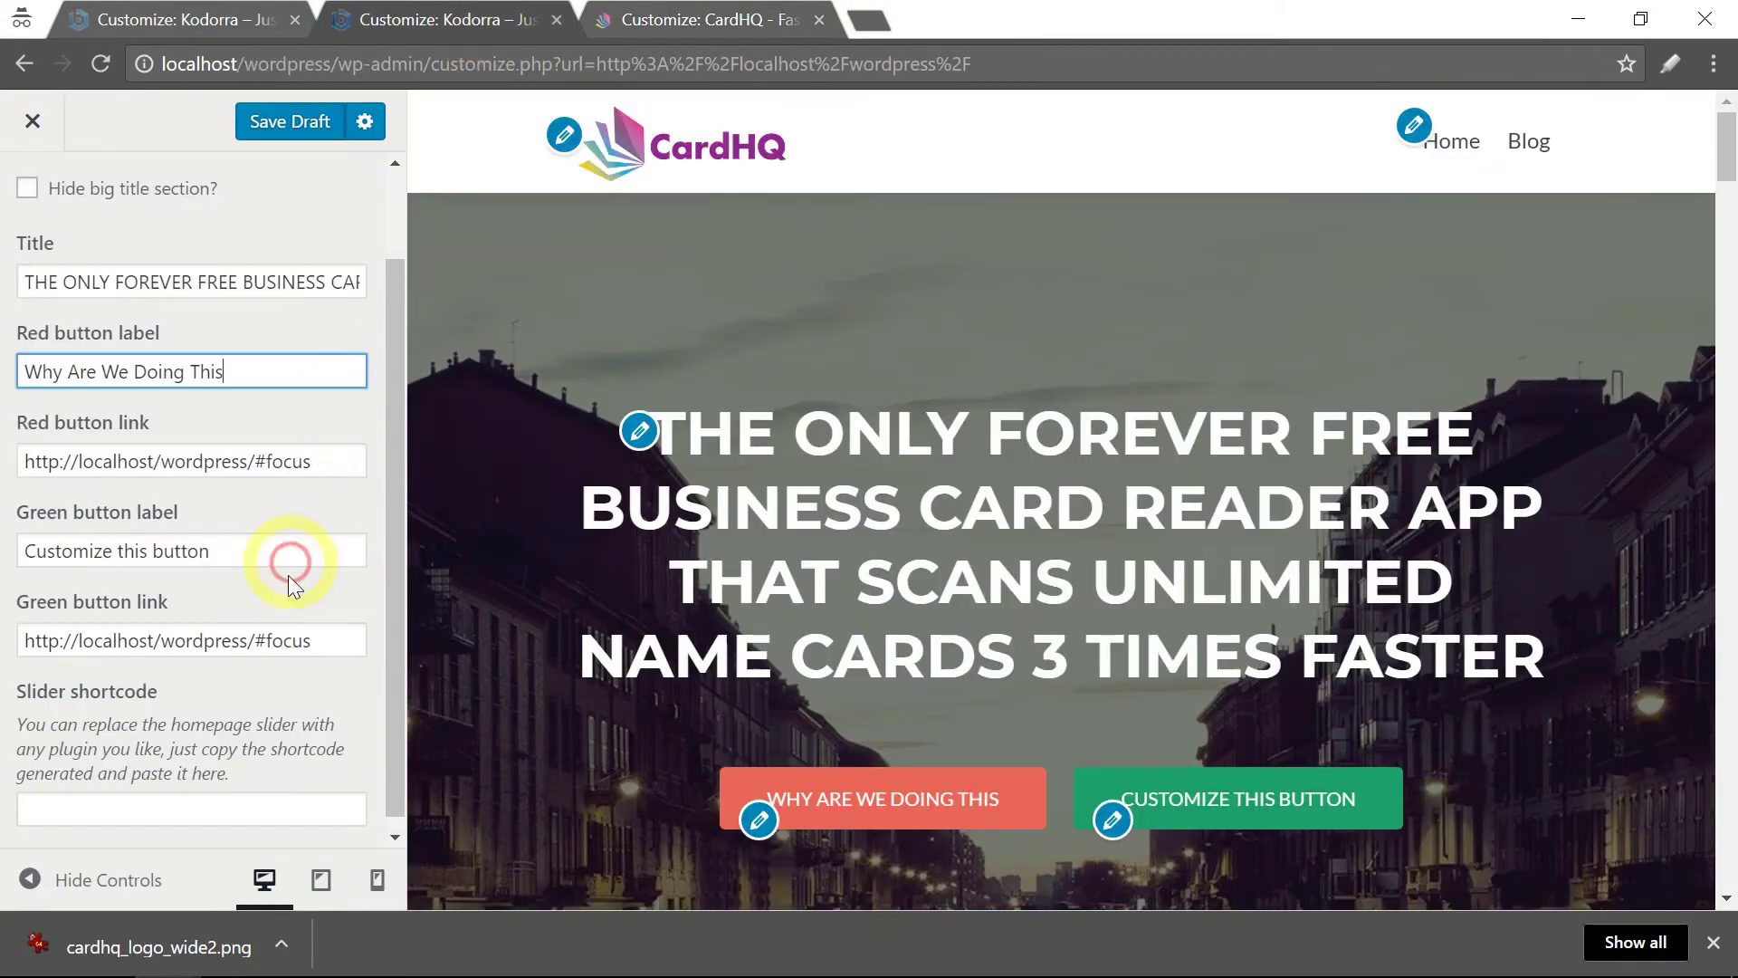
left_click_drag(234, 550, 5, 538)
key("BackSpace")
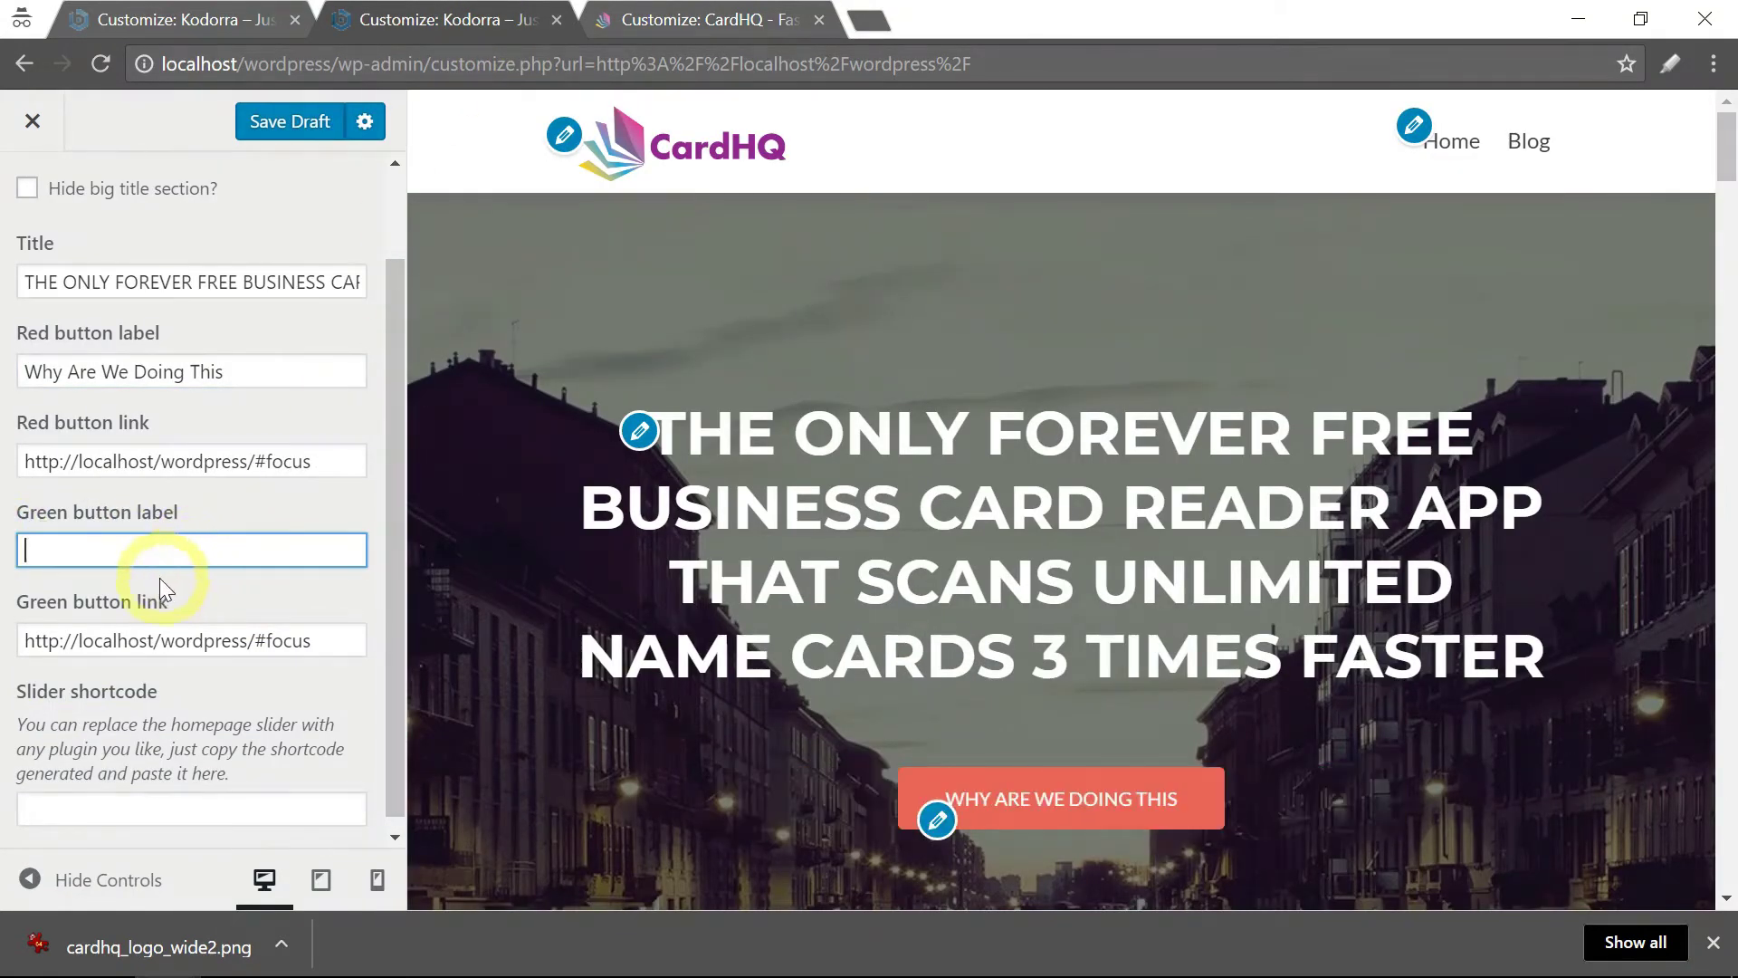
right_click(163, 550)
left_click(240, 710)
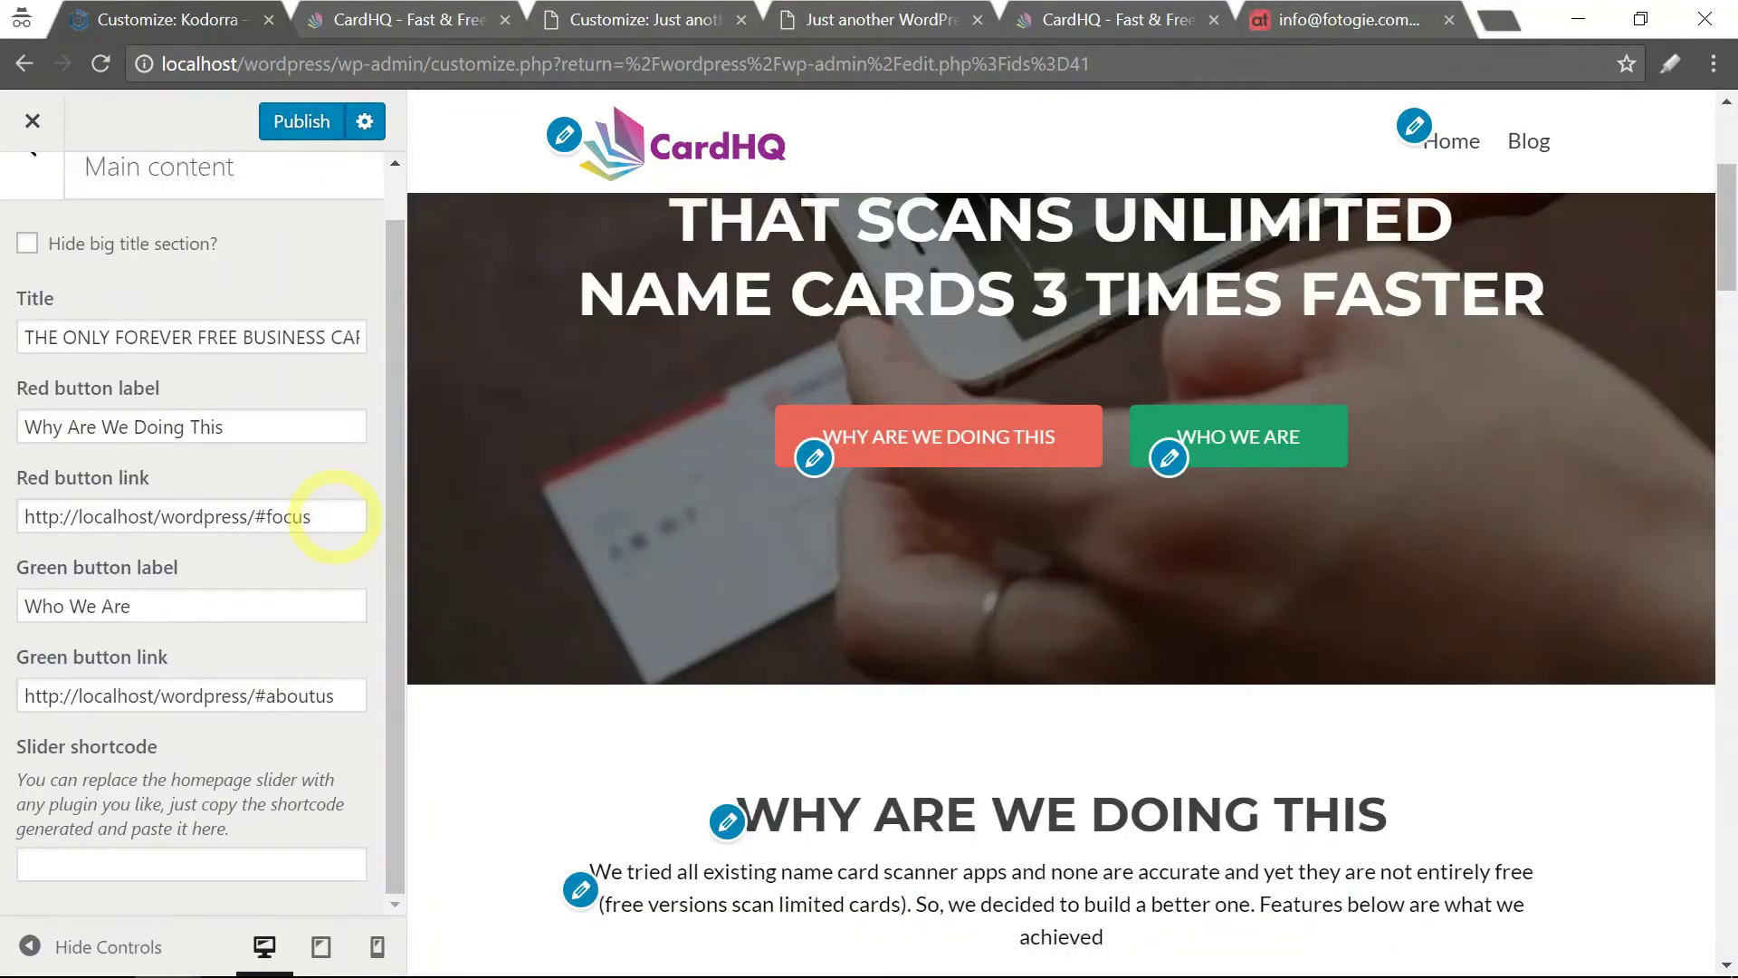
- Examine the red and green button links and test the "Who We Are" button's jump to its section in the preview
left_click_drag(335, 515, 64, 518)
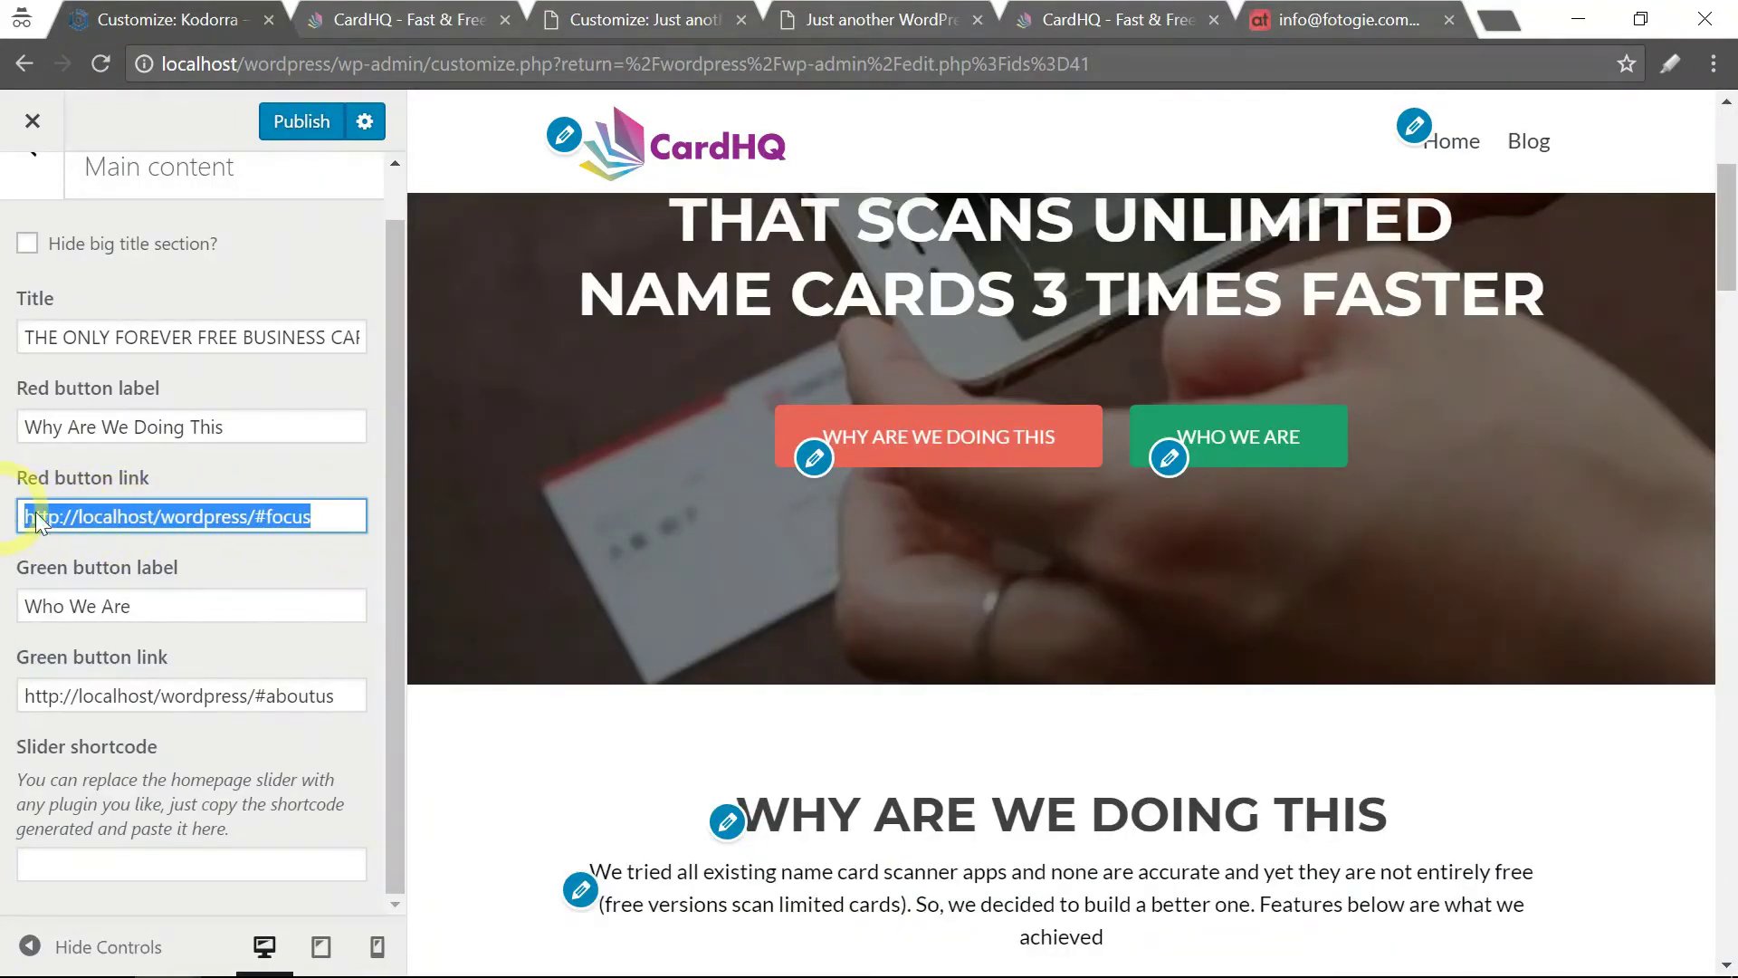
left_click(314, 516)
left_click(445, 503)
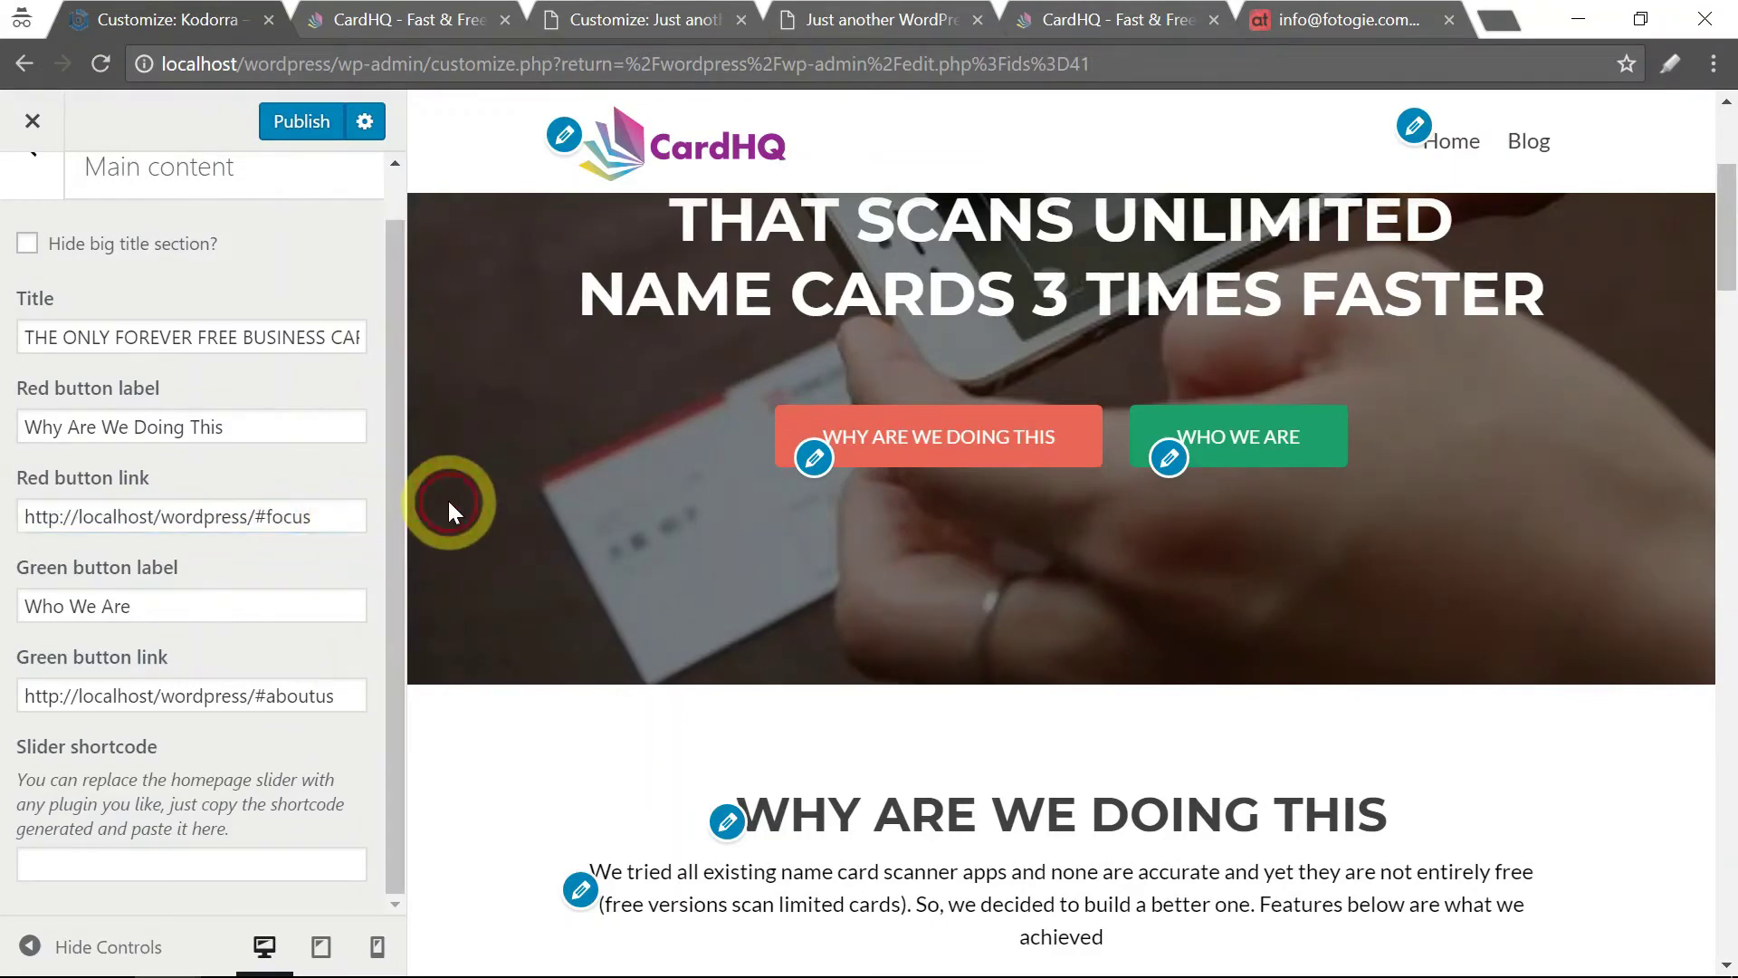
scroll(529, 475, "down", 2)
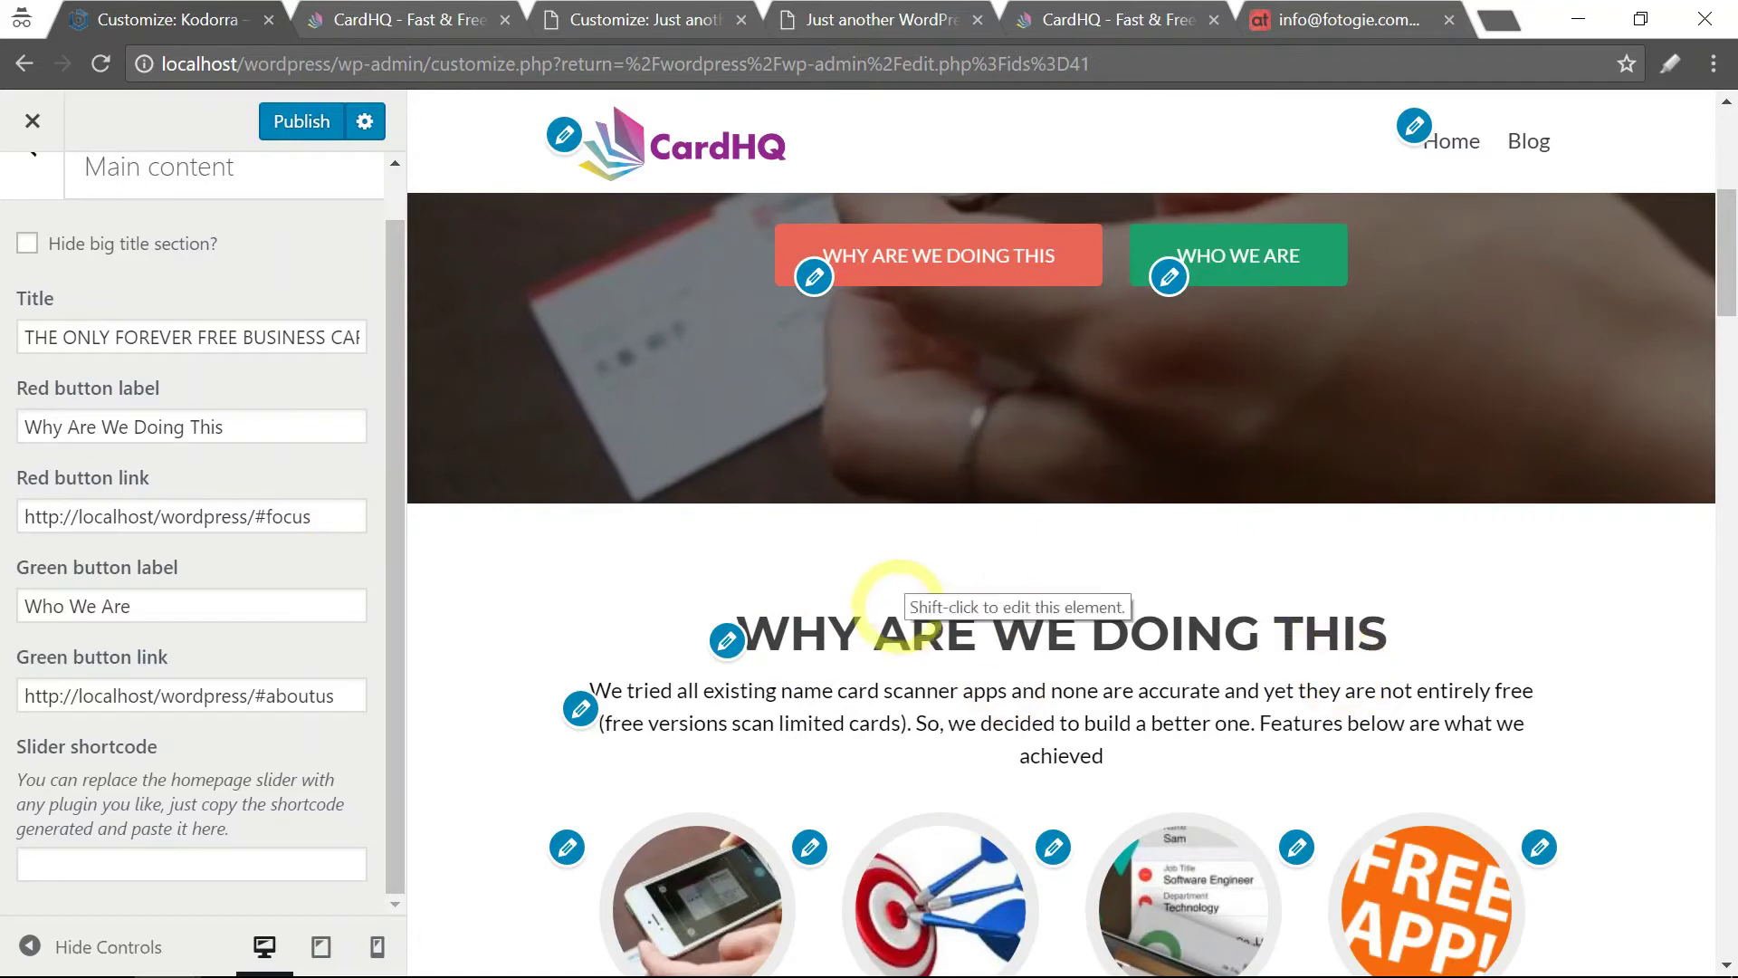
scroll(574, 512, "up", 2)
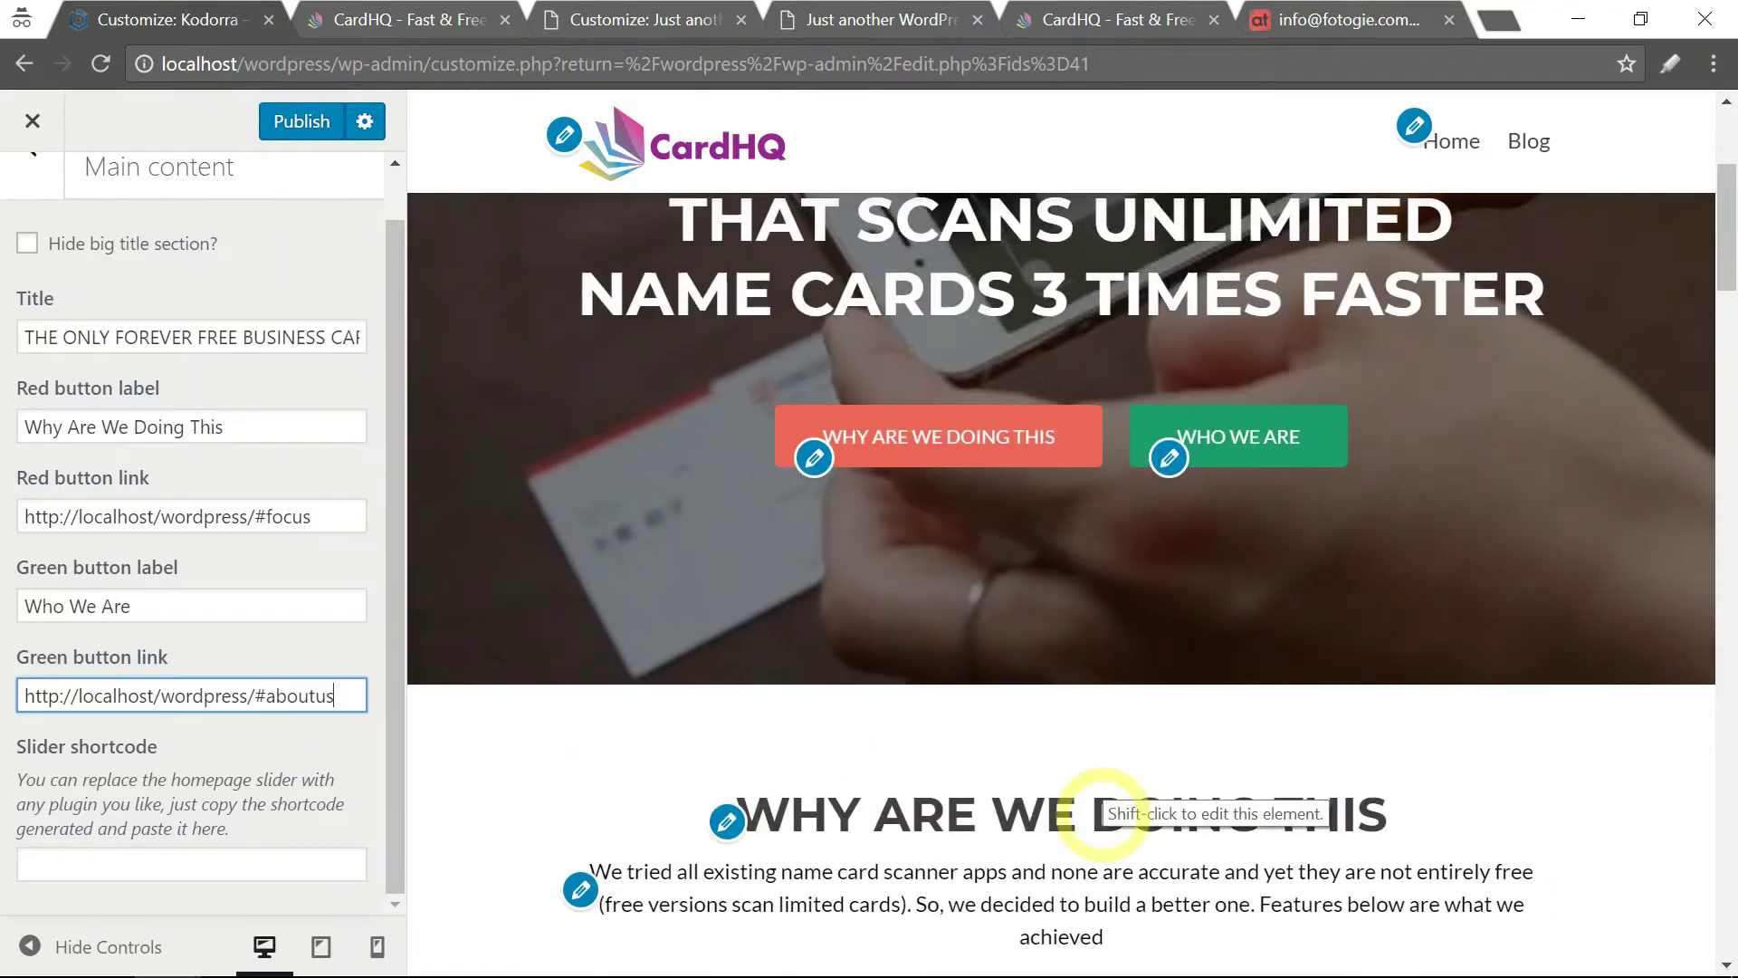
left_click(1305, 441)
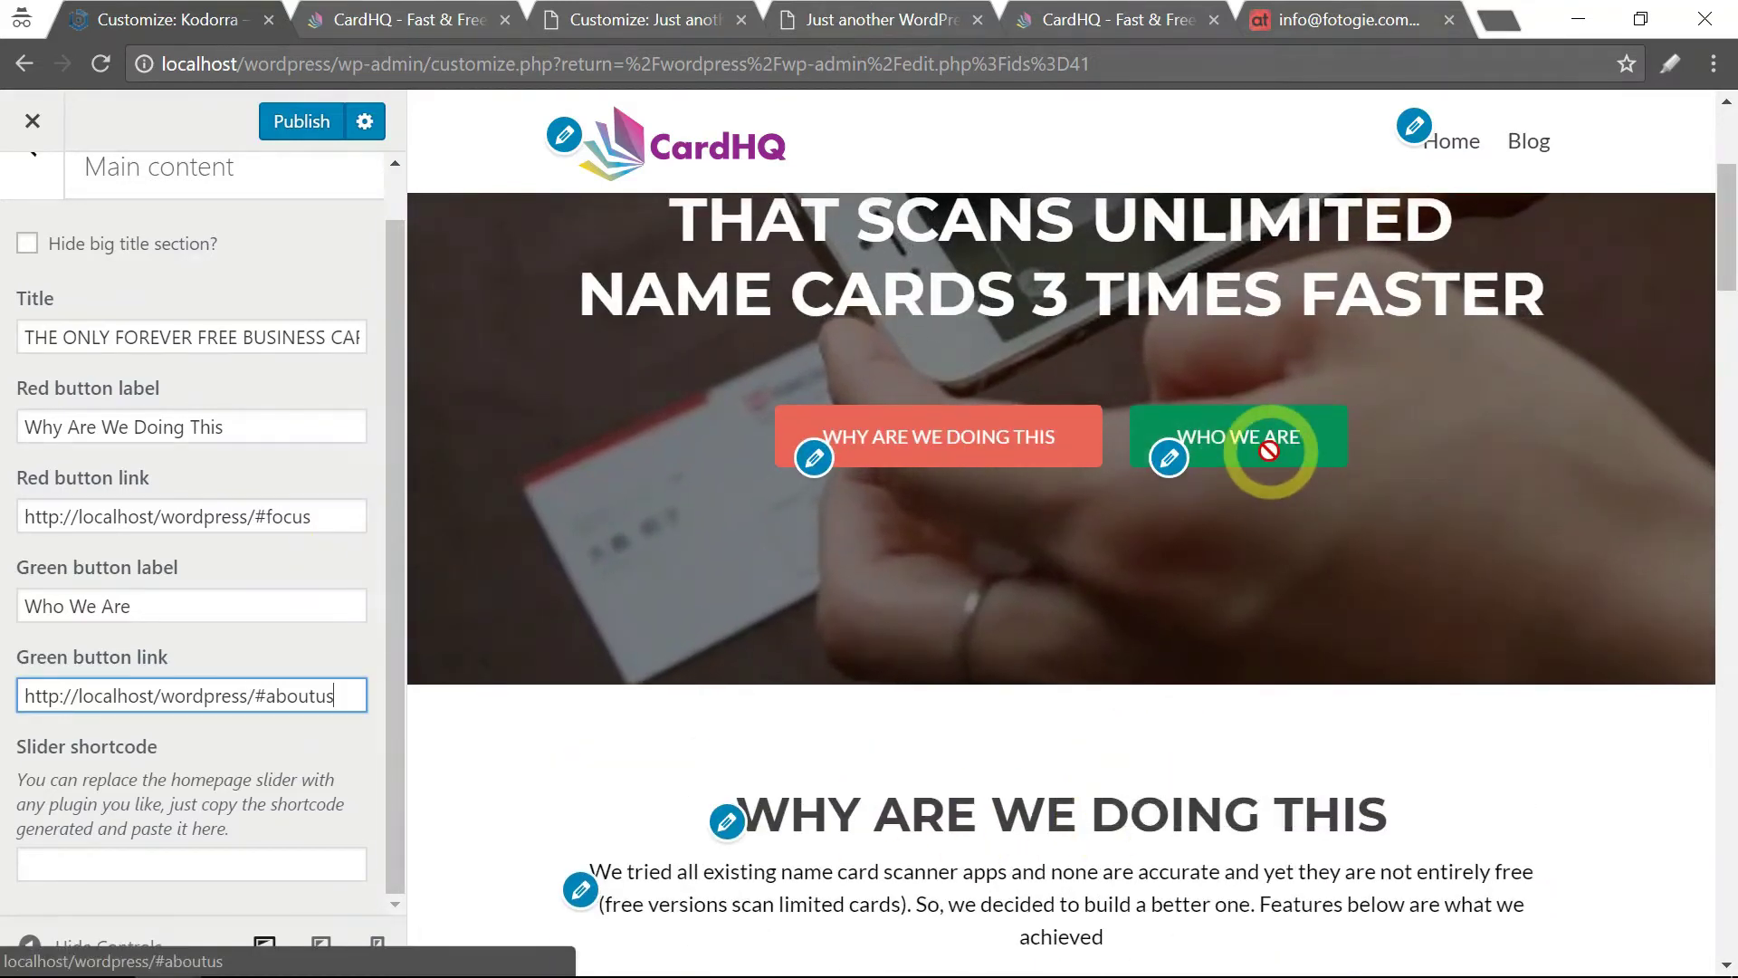
left_click(1268, 449)
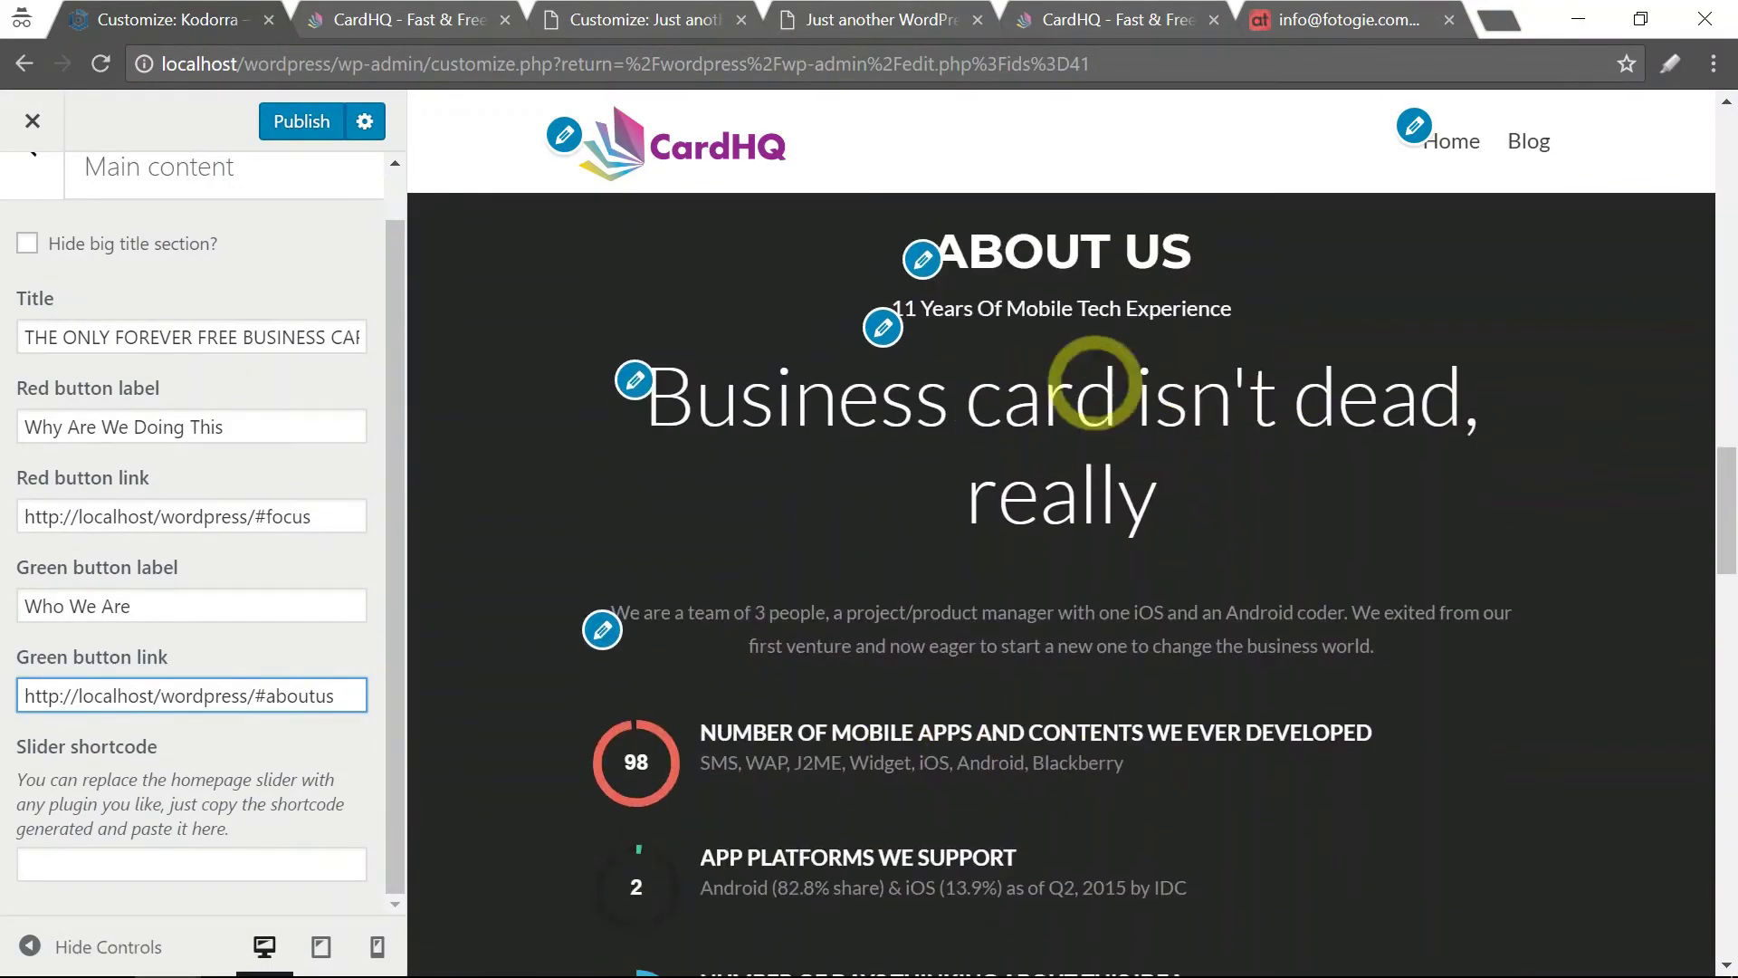
scroll(489, 516, "up", 10)
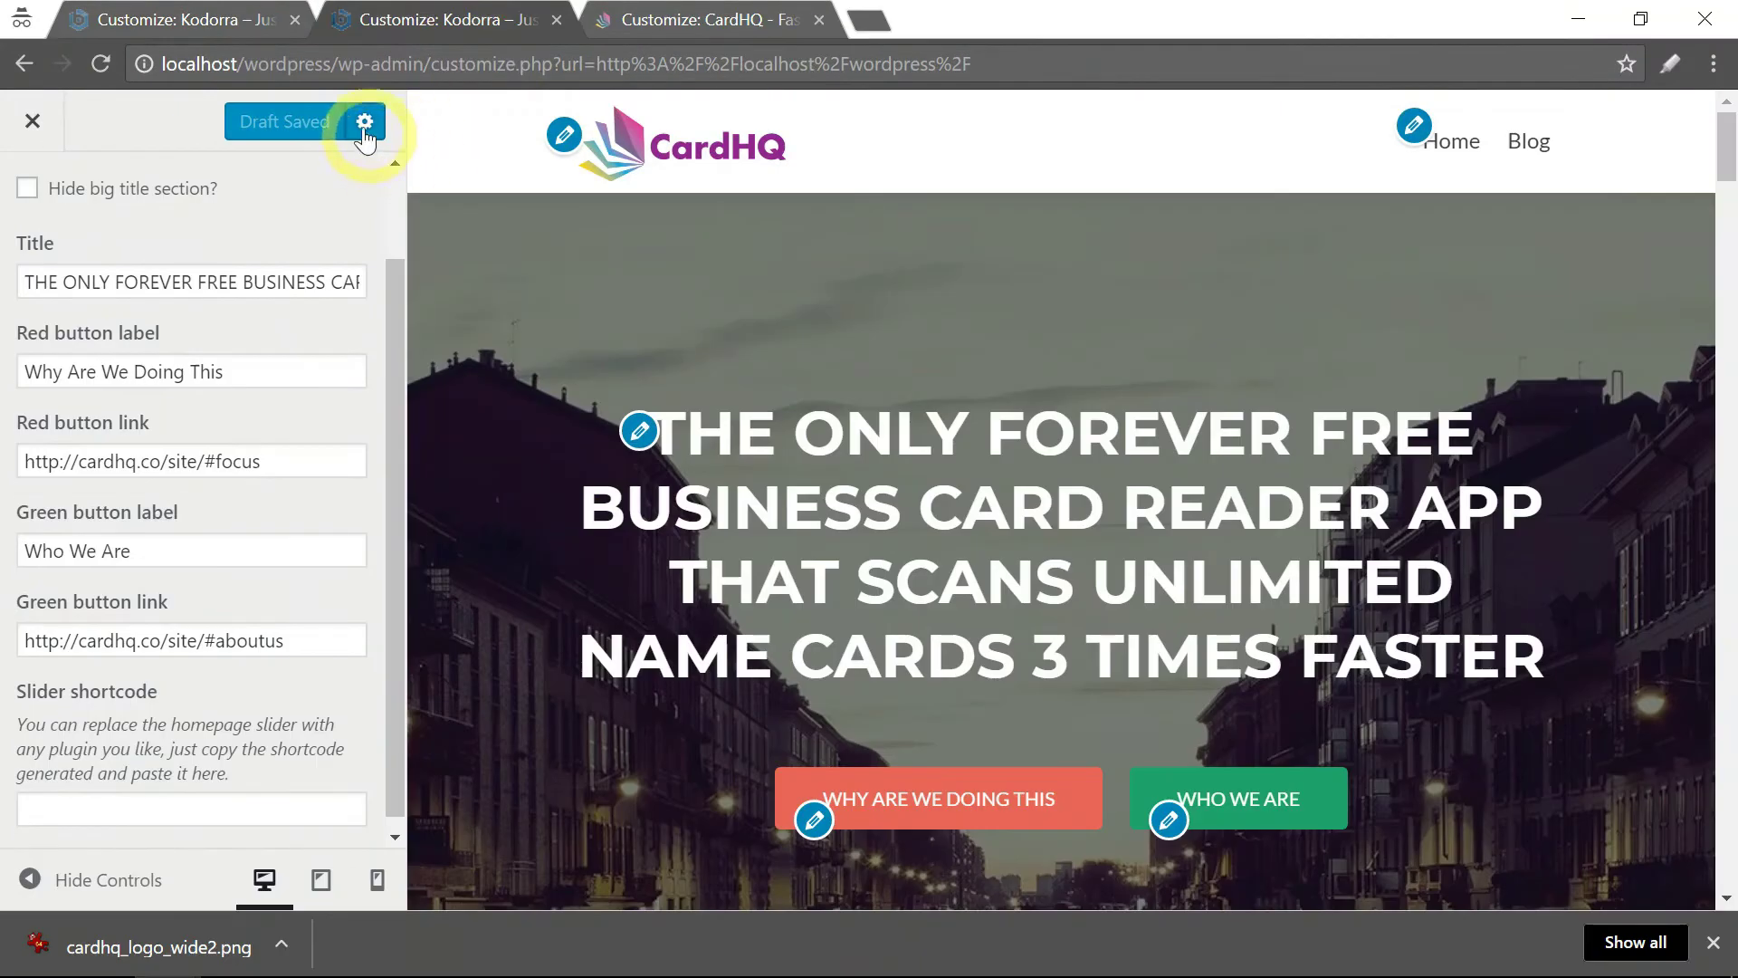
- Switch the local site's save action from draft to Publish and publish the customizer changes
left_click(364, 126)
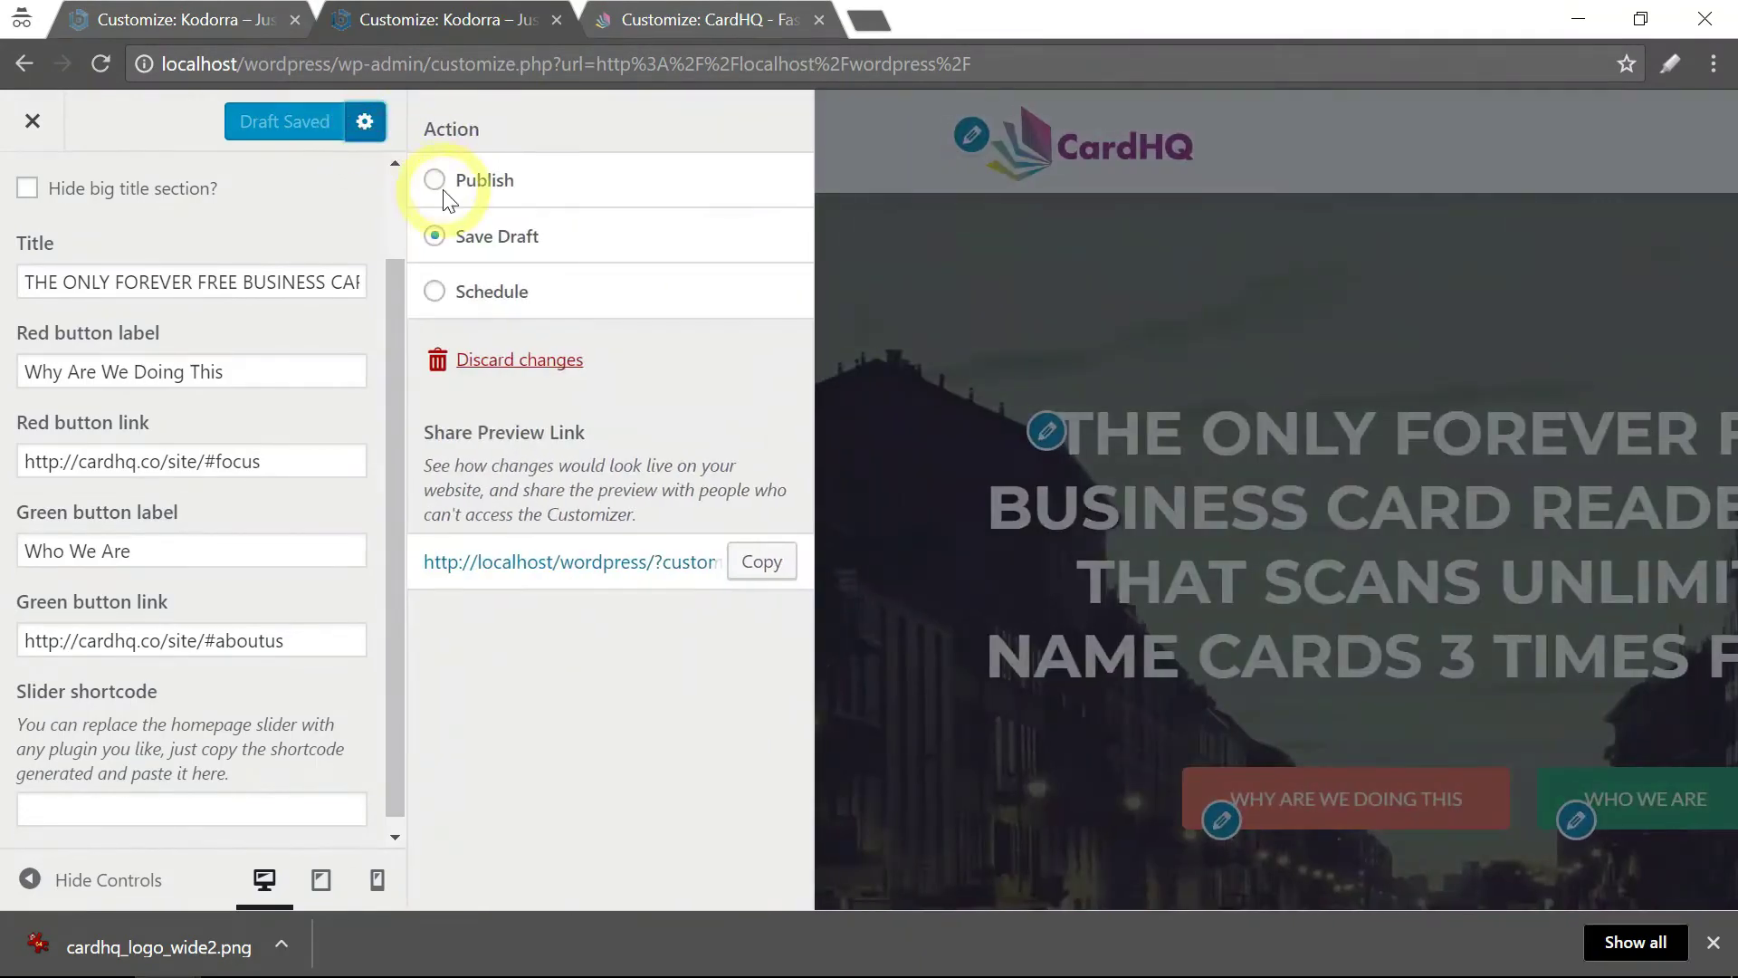
left_click(434, 186)
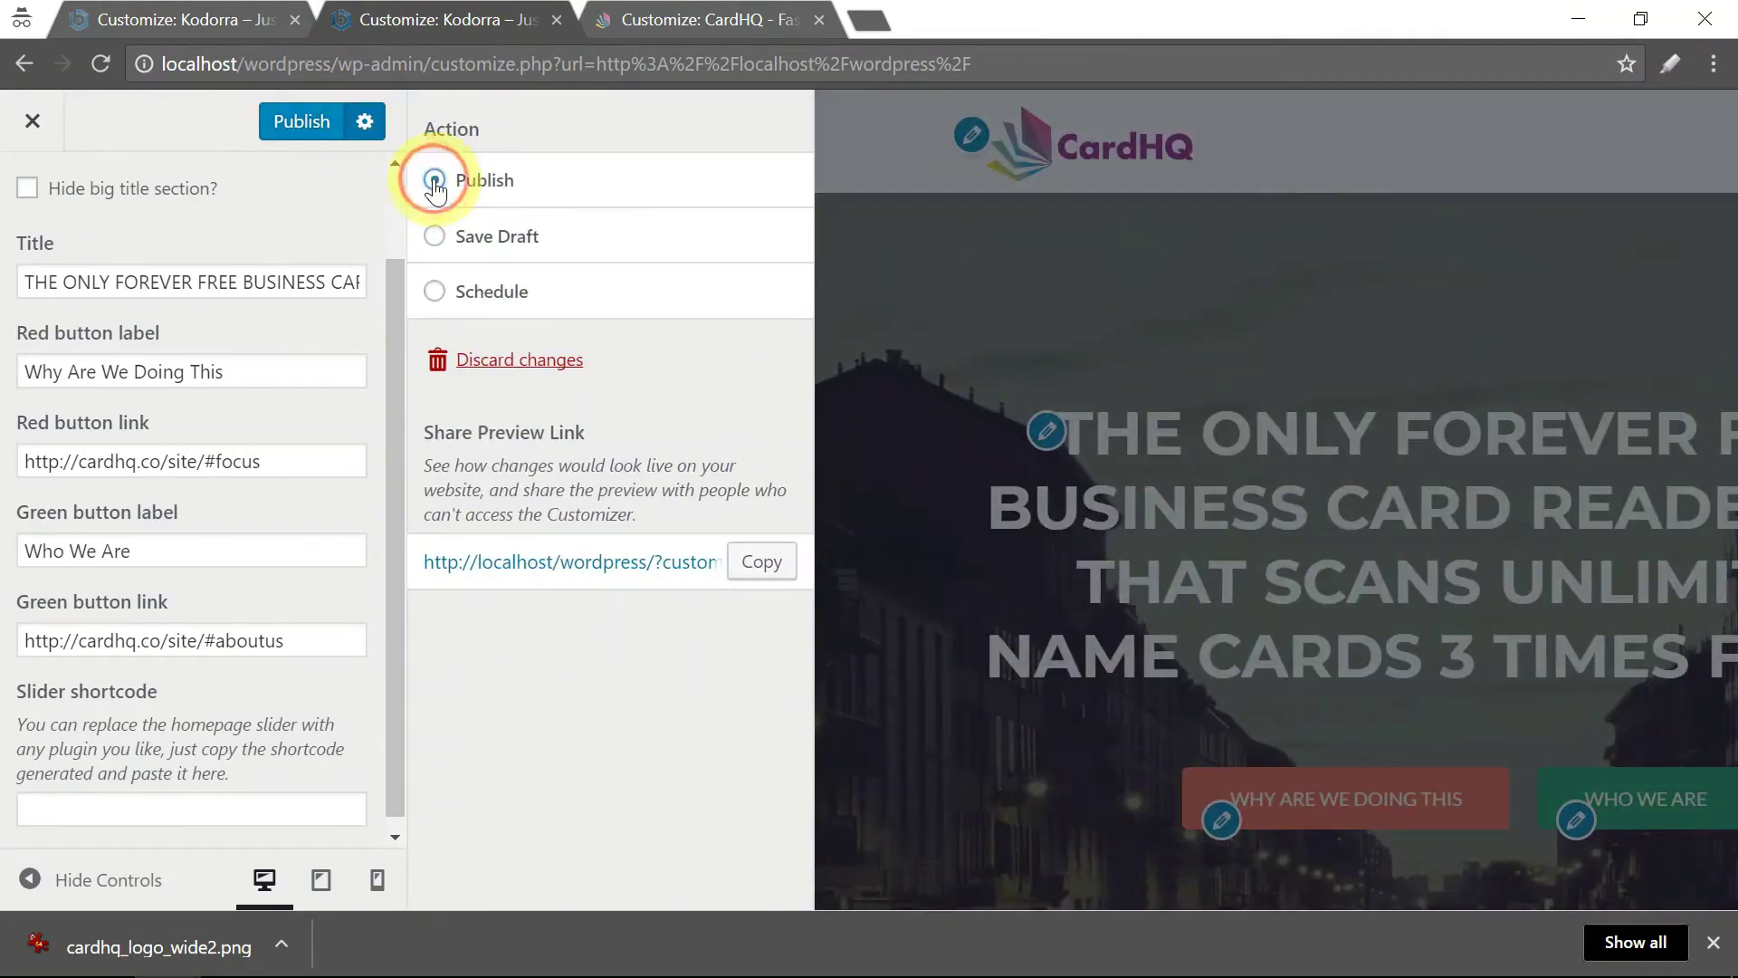
left_click(303, 123)
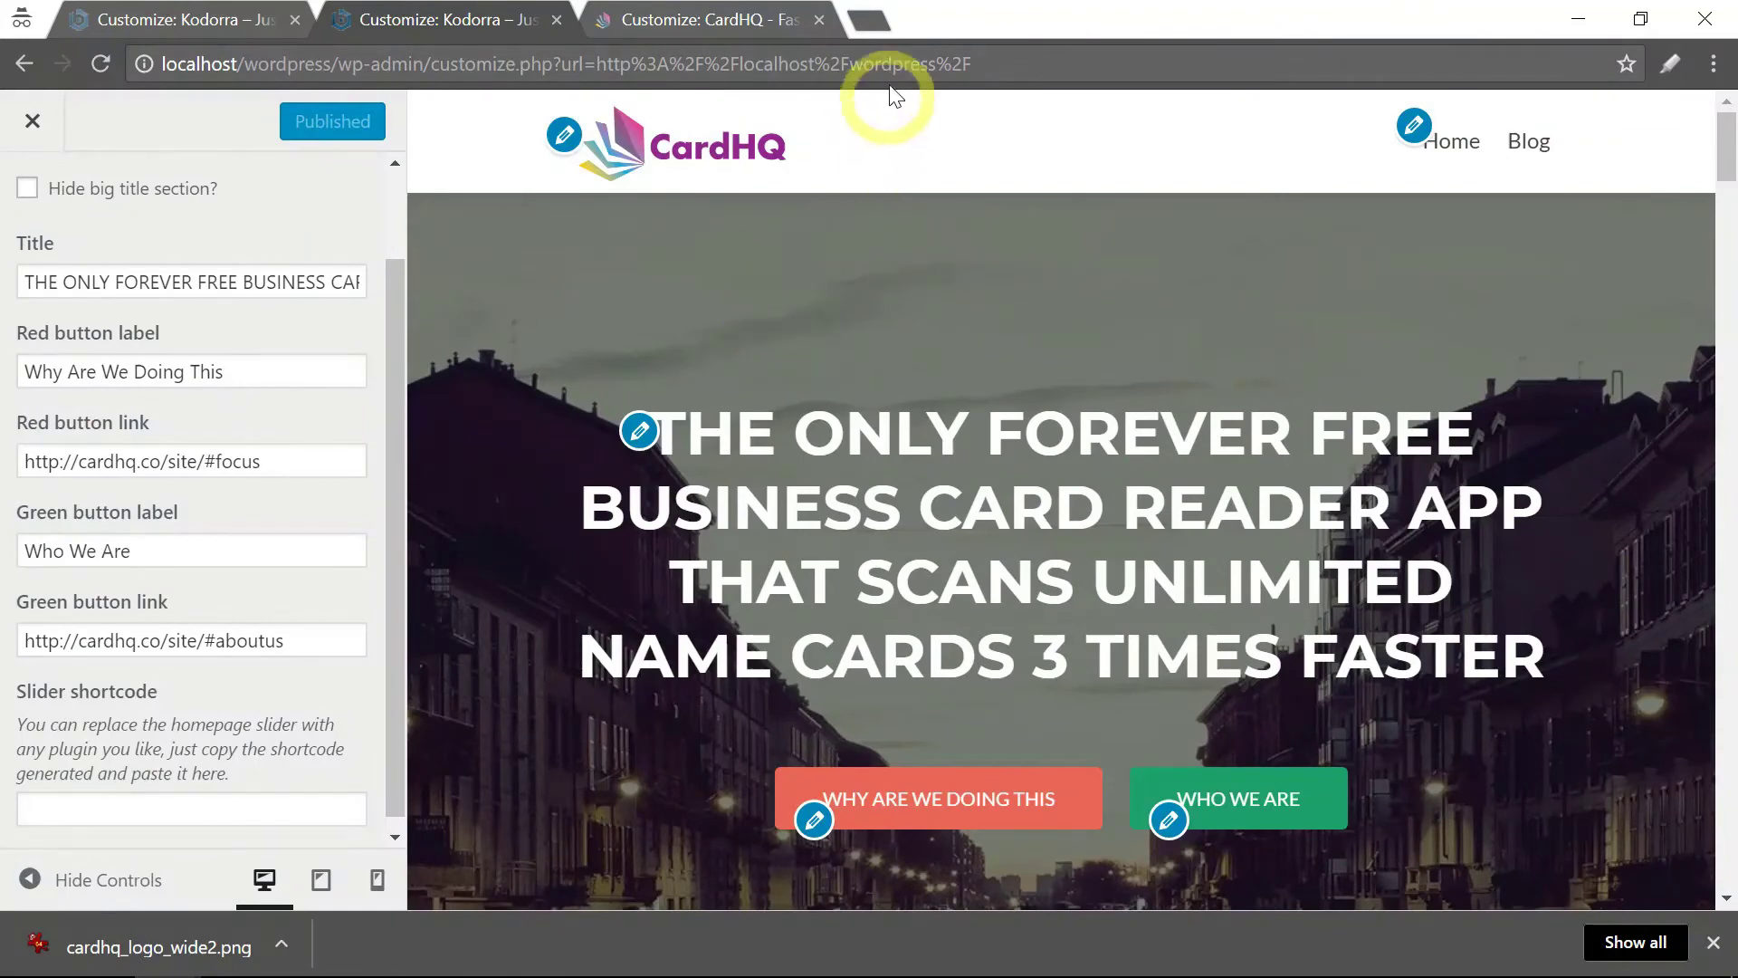
- Open localhost/wordpress in a new browser tab and check the published headline, buttons and focus section
left_click(867, 25)
type("localhost")
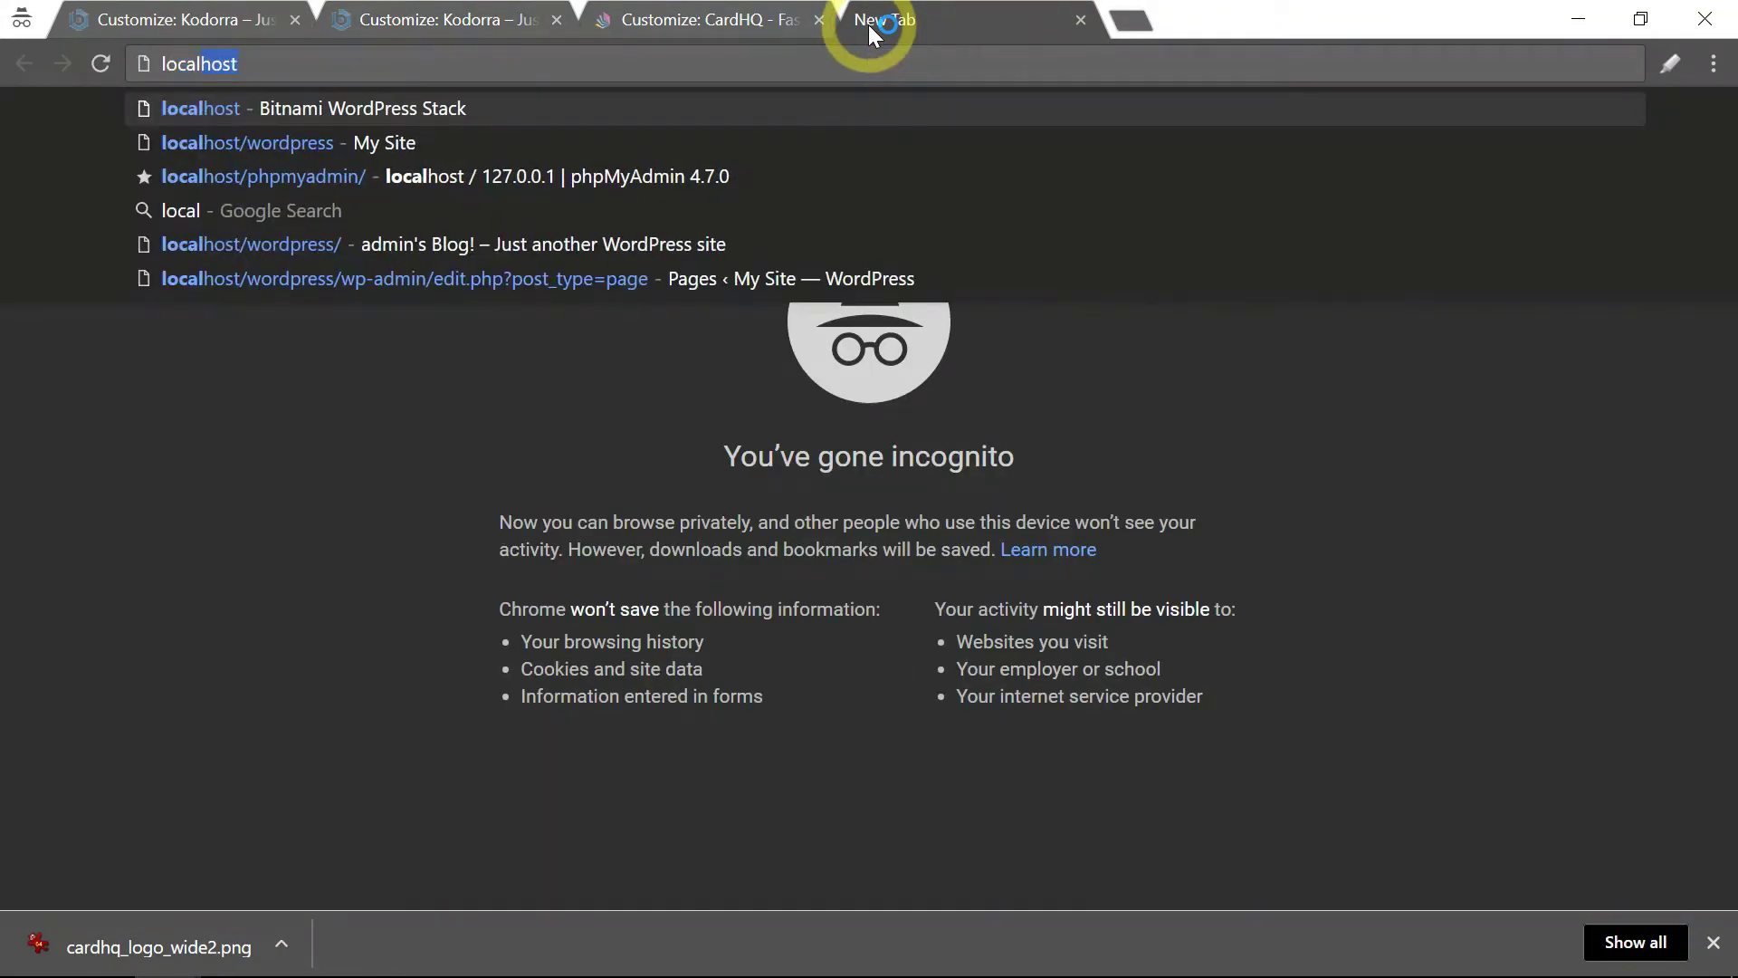
key("Down")
key("Up")
key("Down")
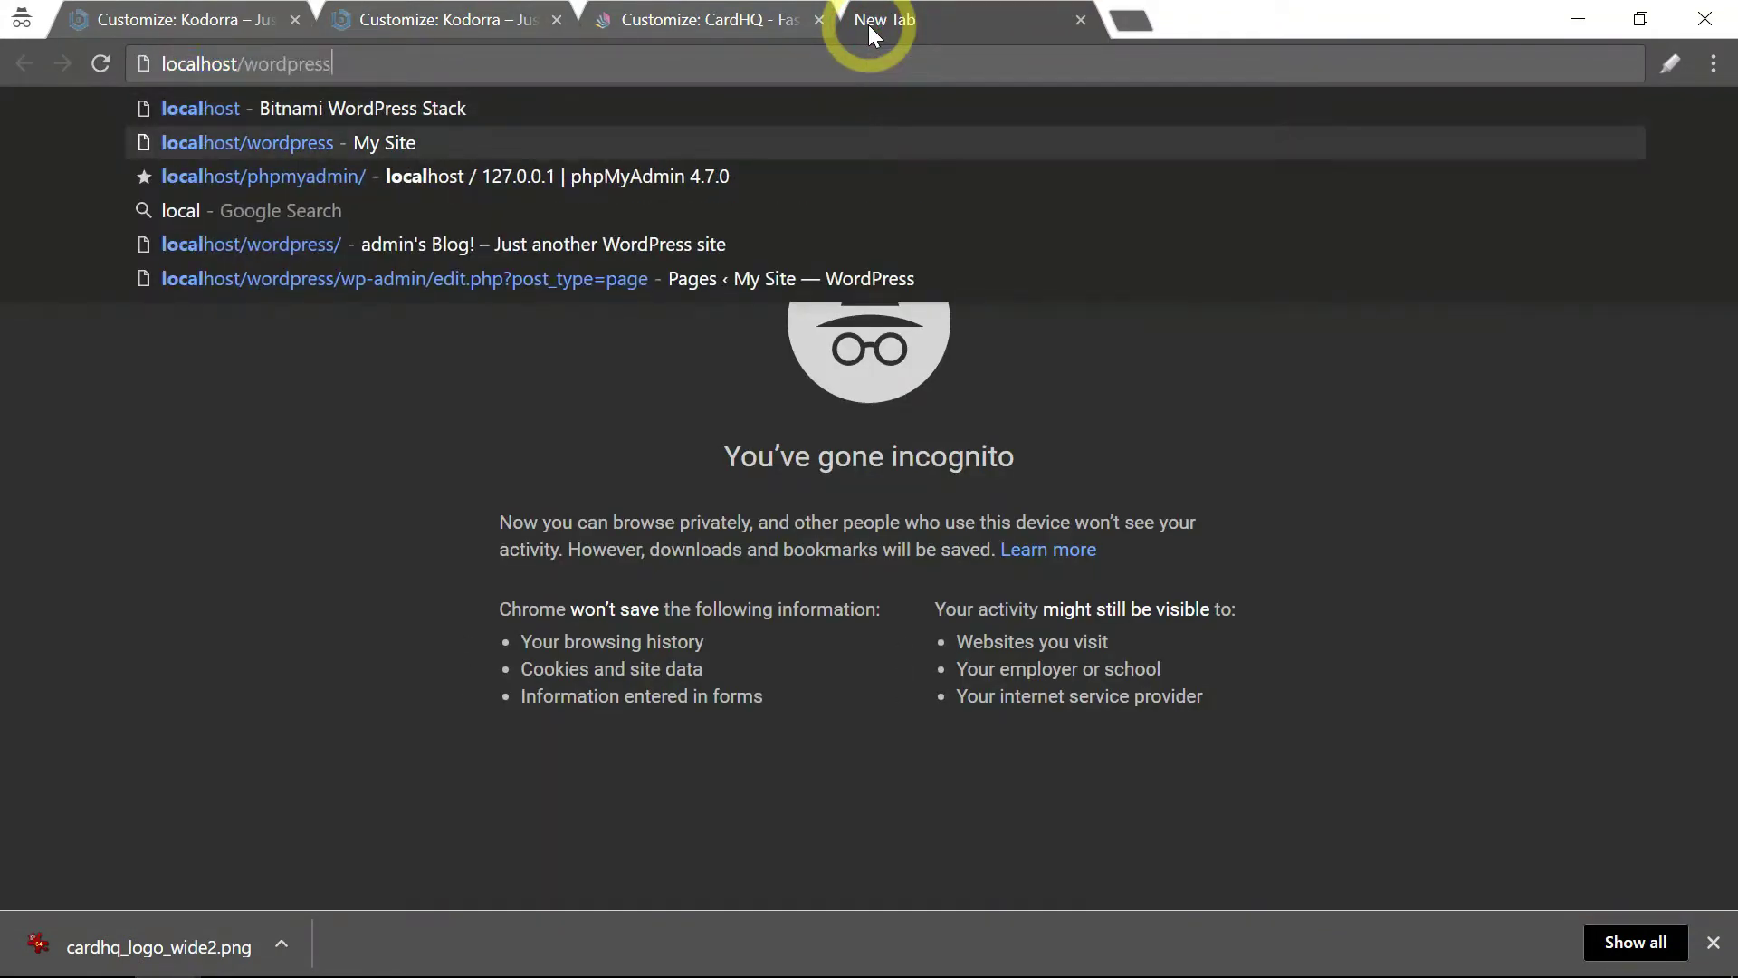
key("Return")
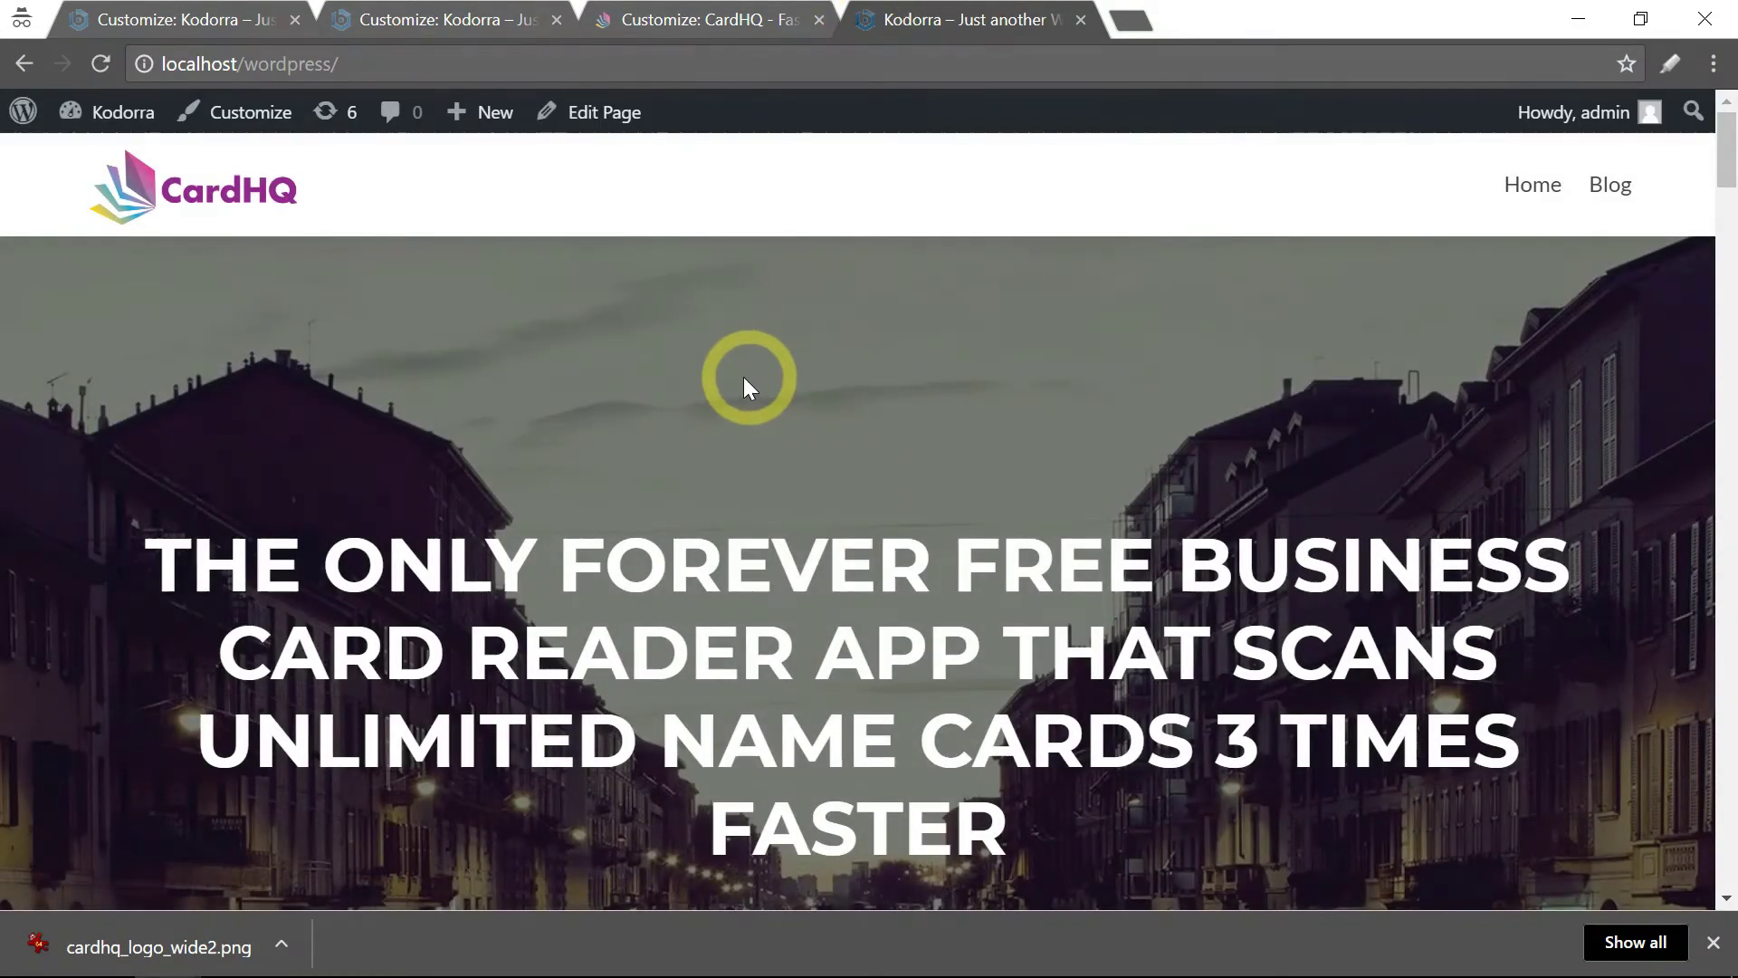
scroll(735, 378, "down", 4)
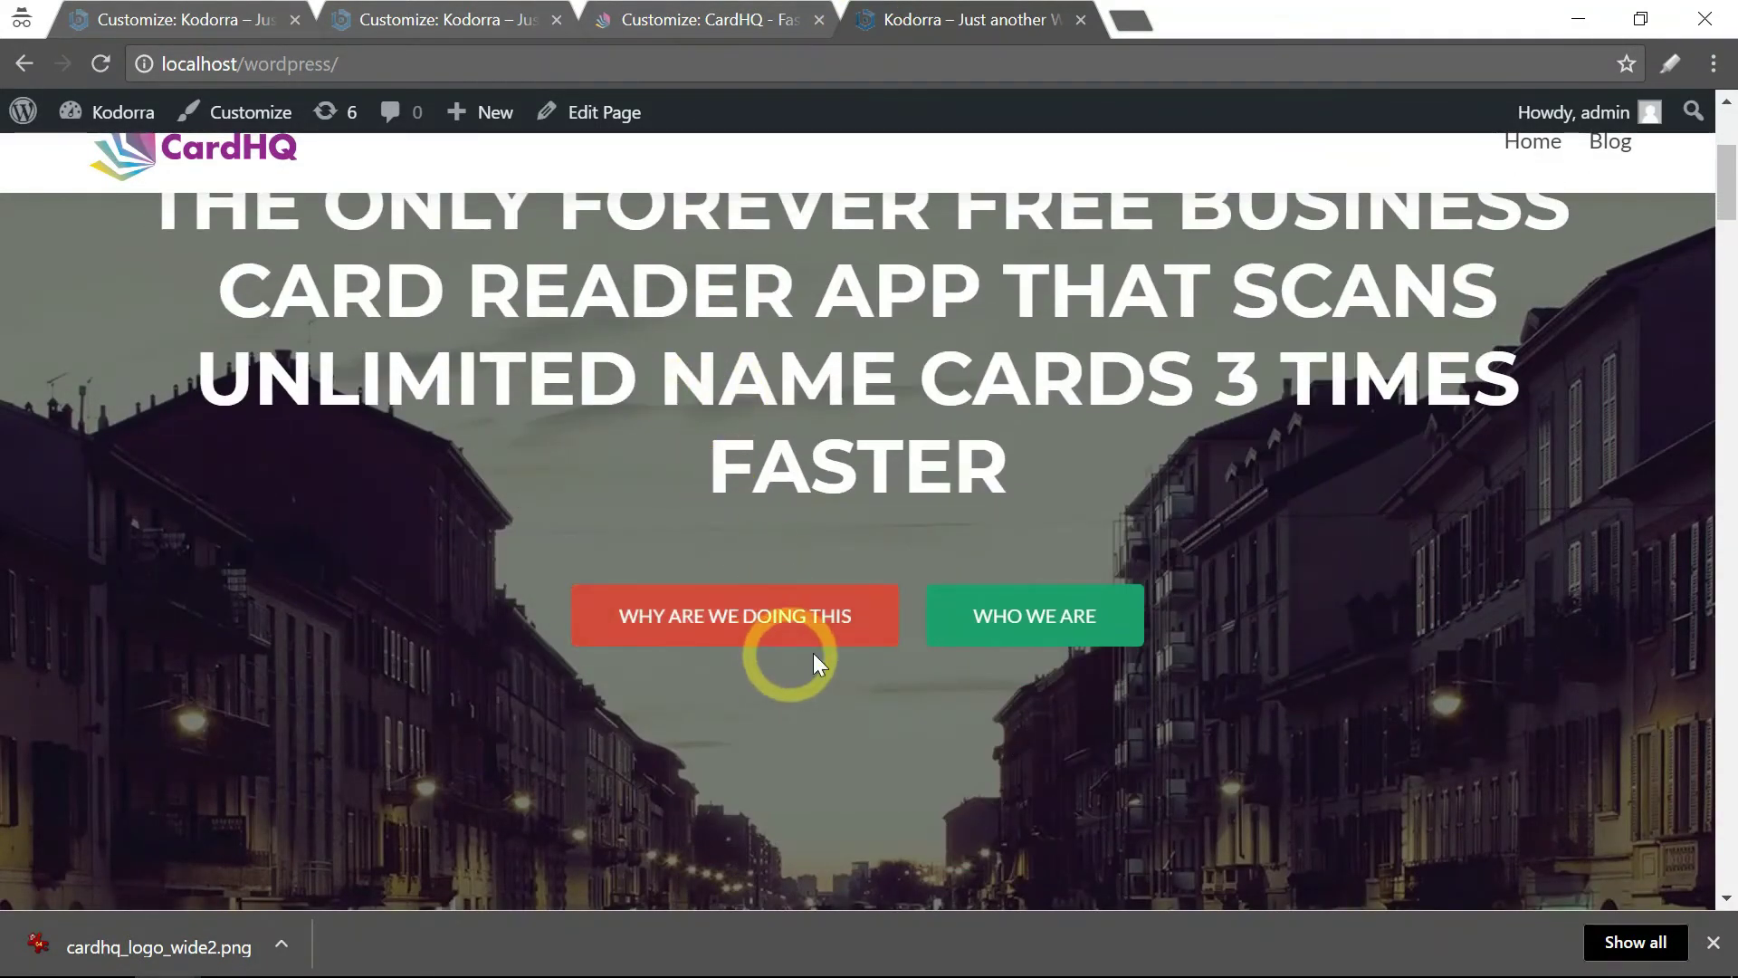
scroll(933, 580, "down", 6)
scroll(637, 540, "up", 8)
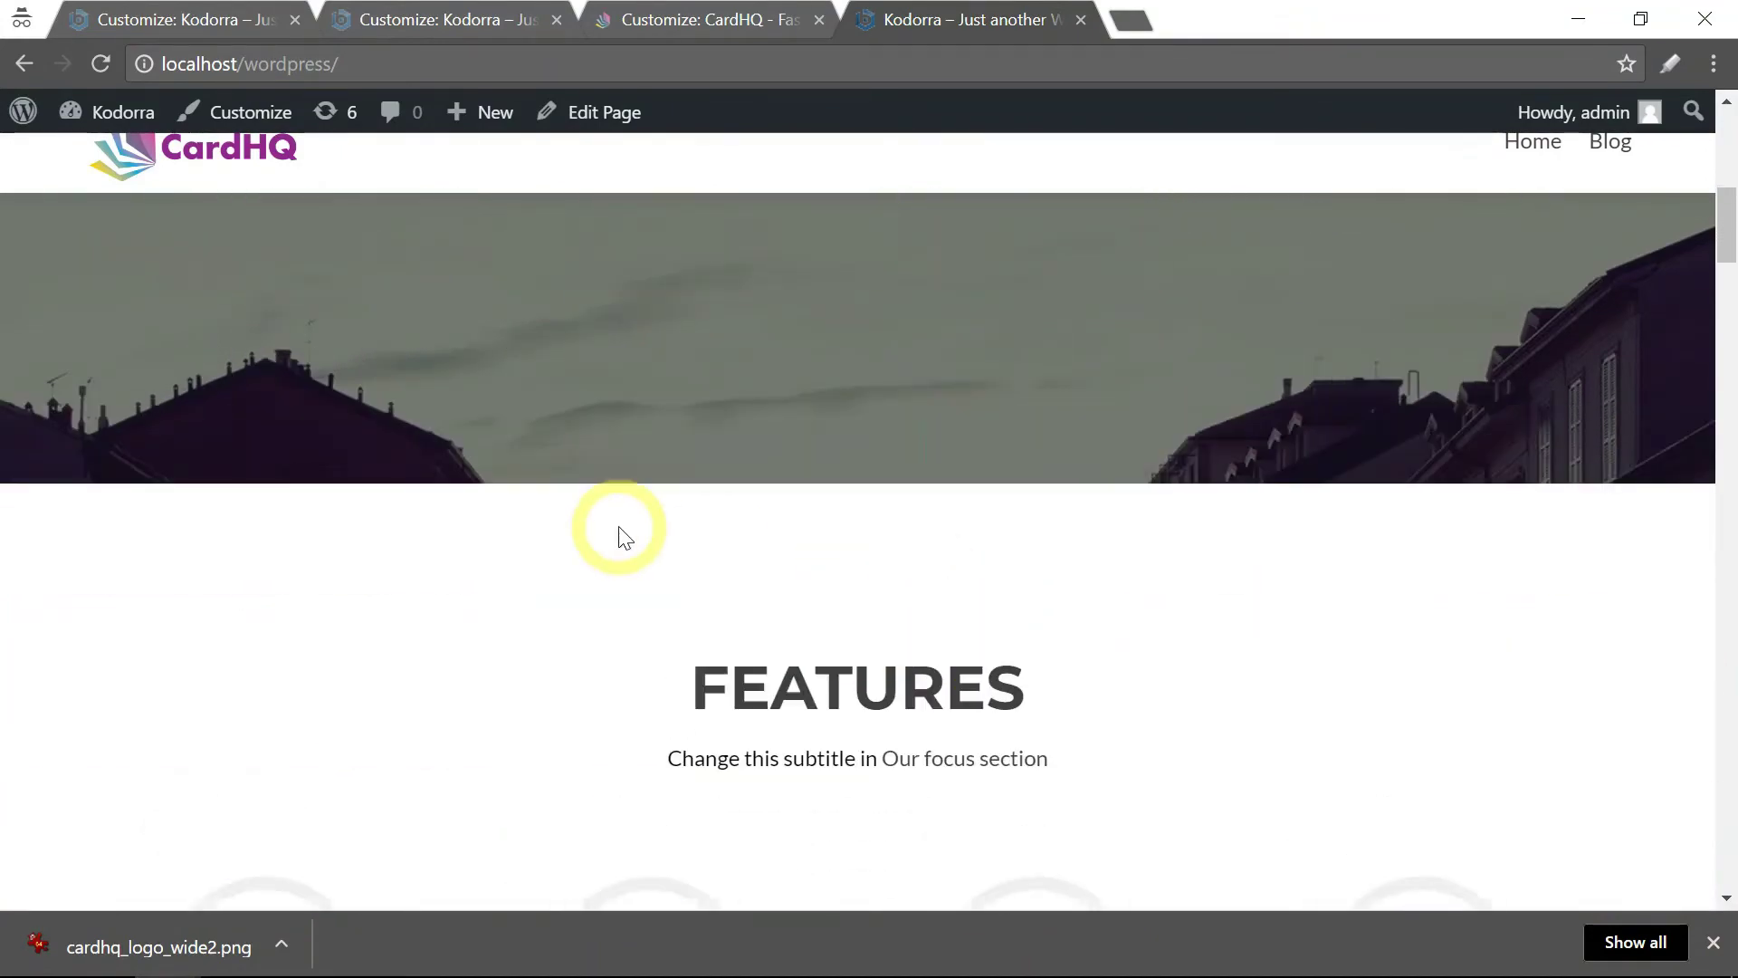
- Compare the big title background on the CardHQ homepage with the one in the local site's customizer
key("alt+Left")
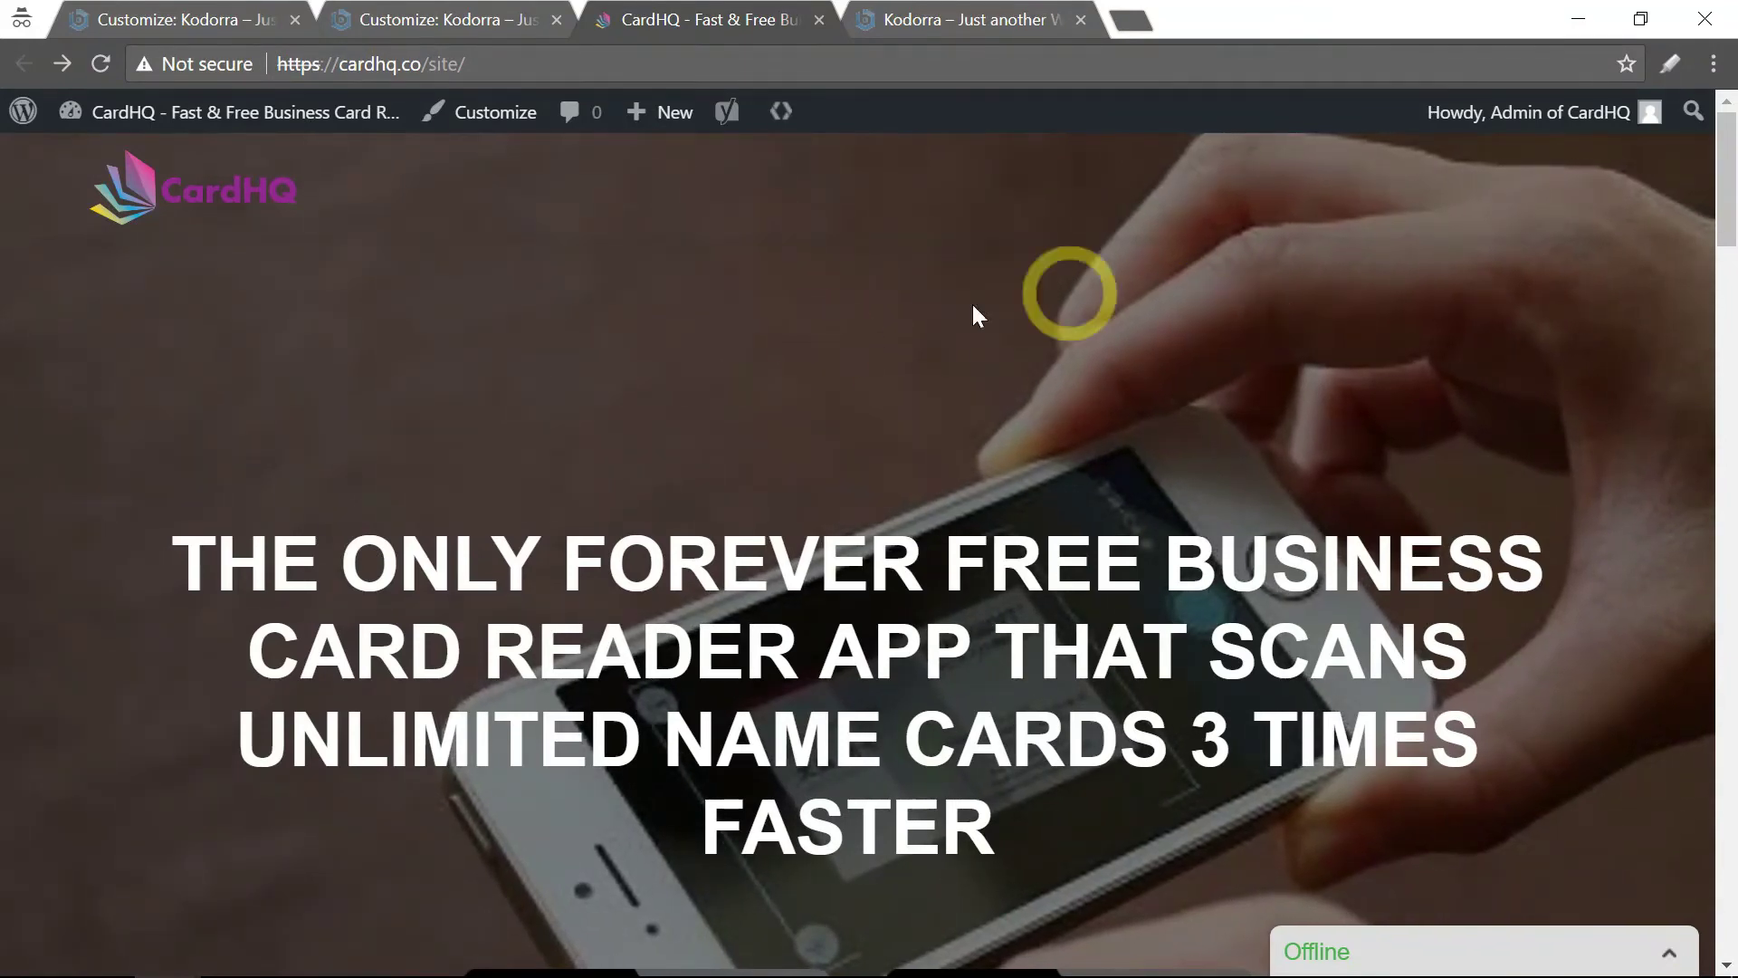
left_click(538, 27)
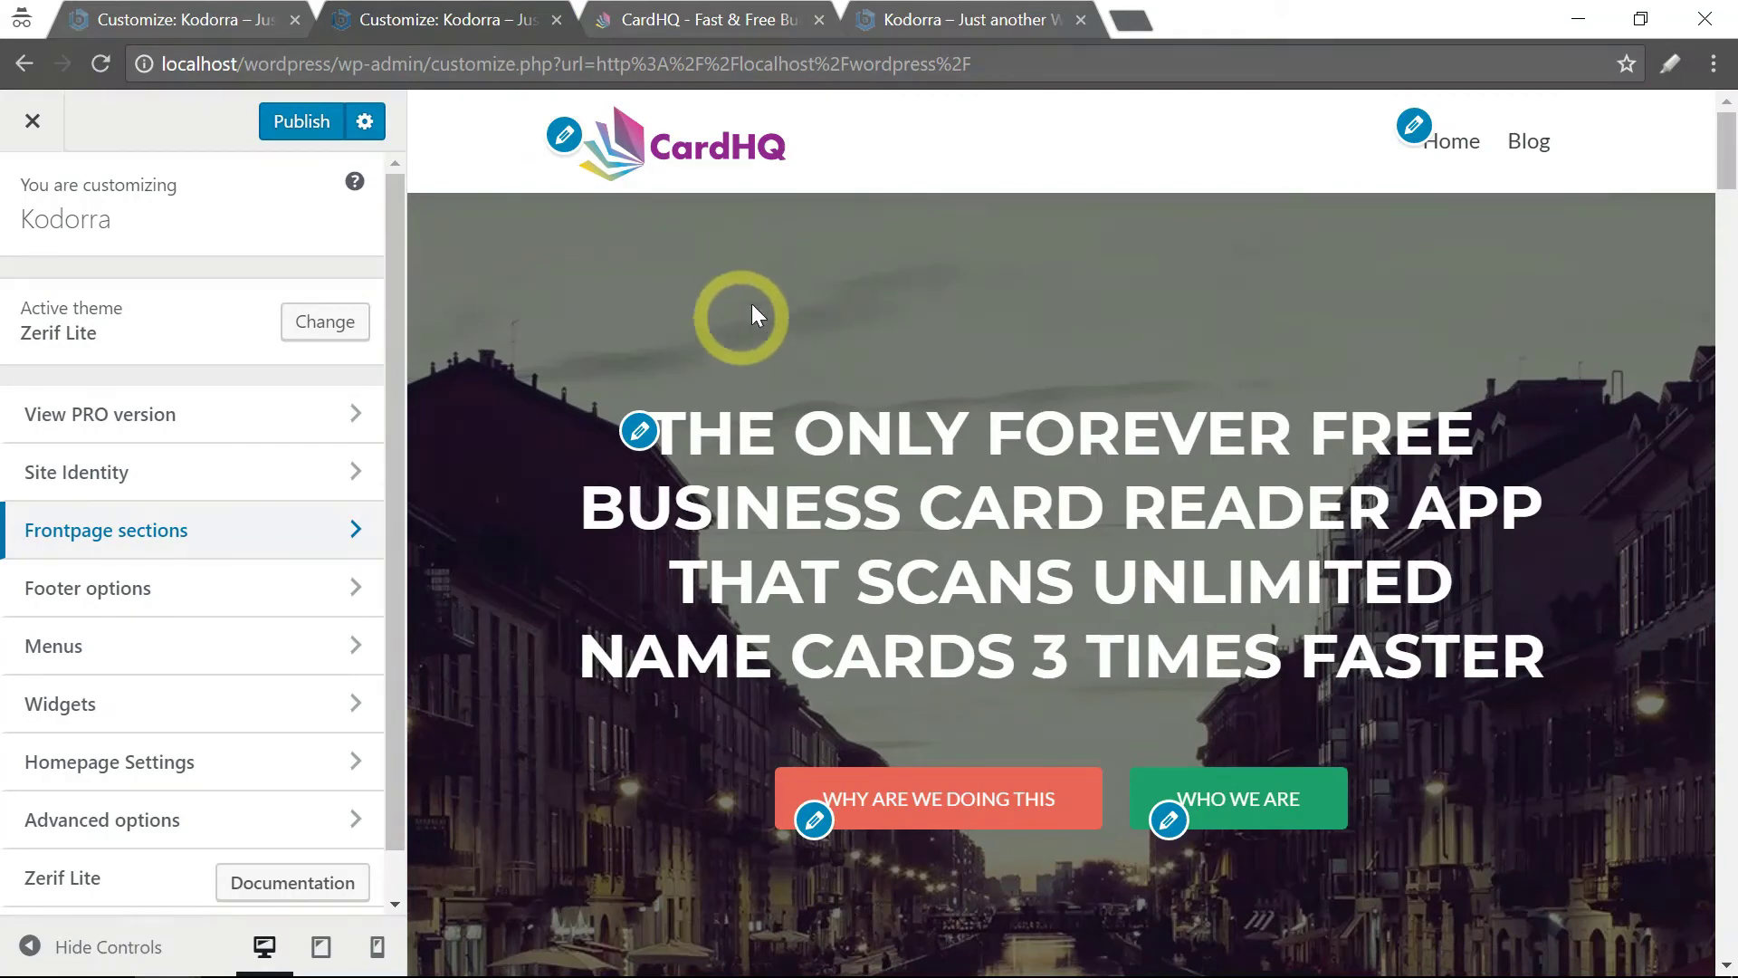
left_click(660, 23)
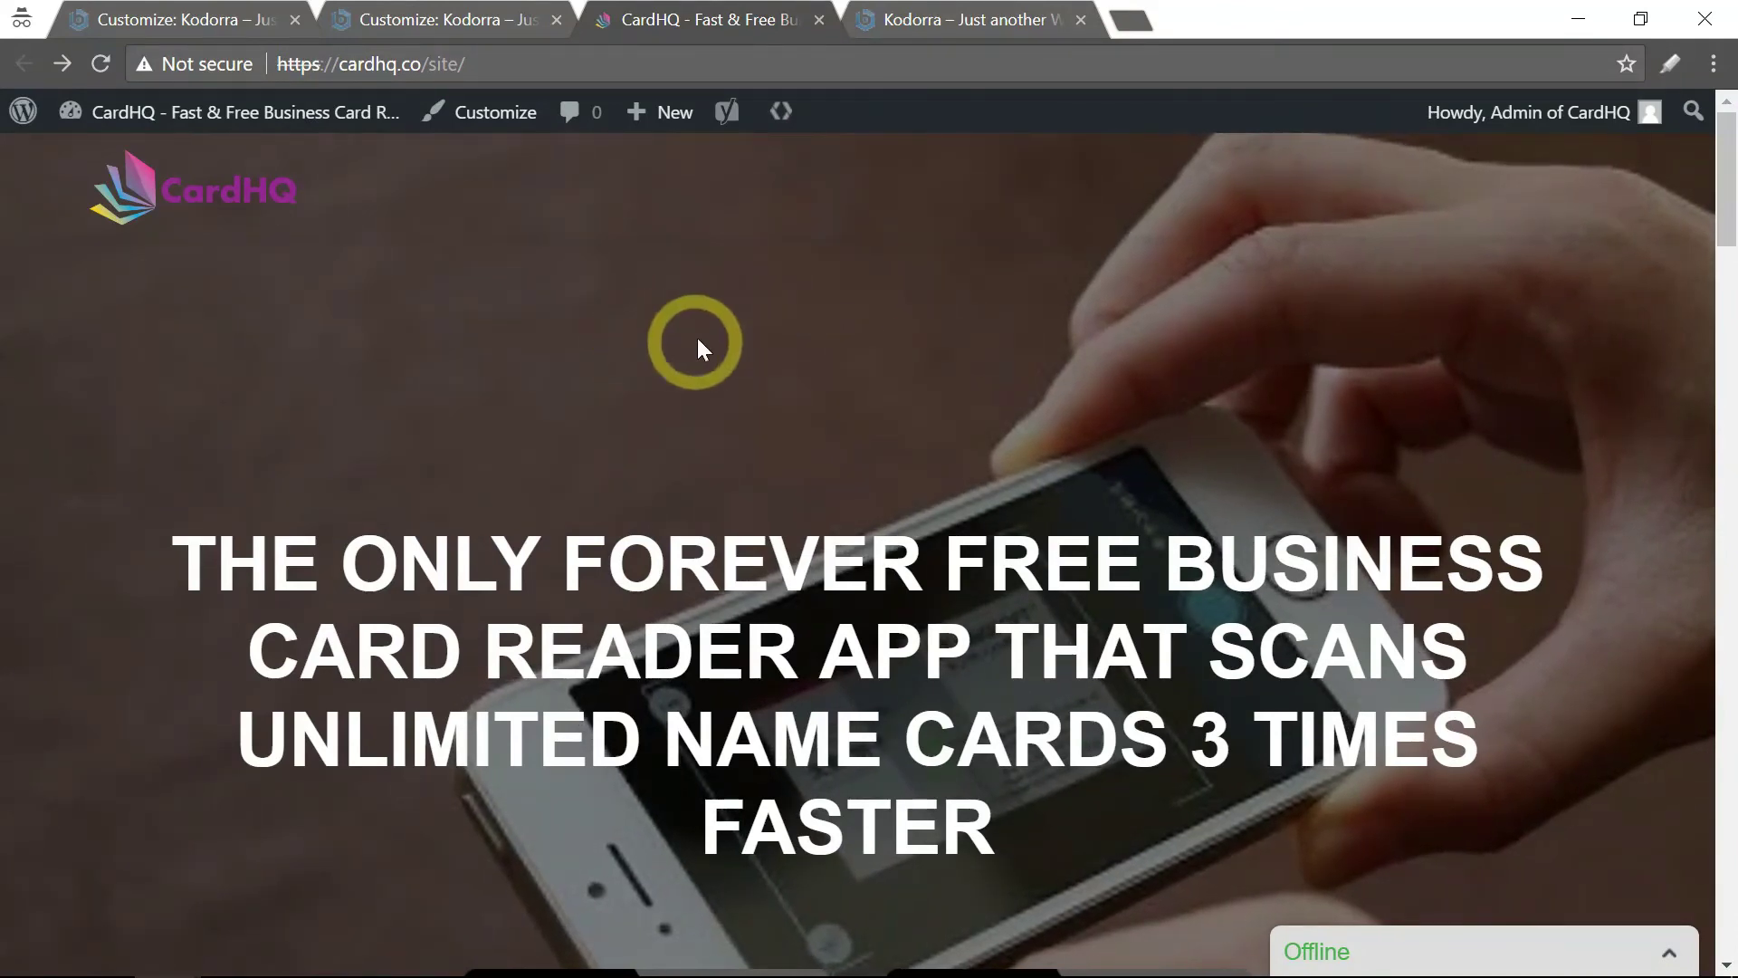
left_click(447, 22)
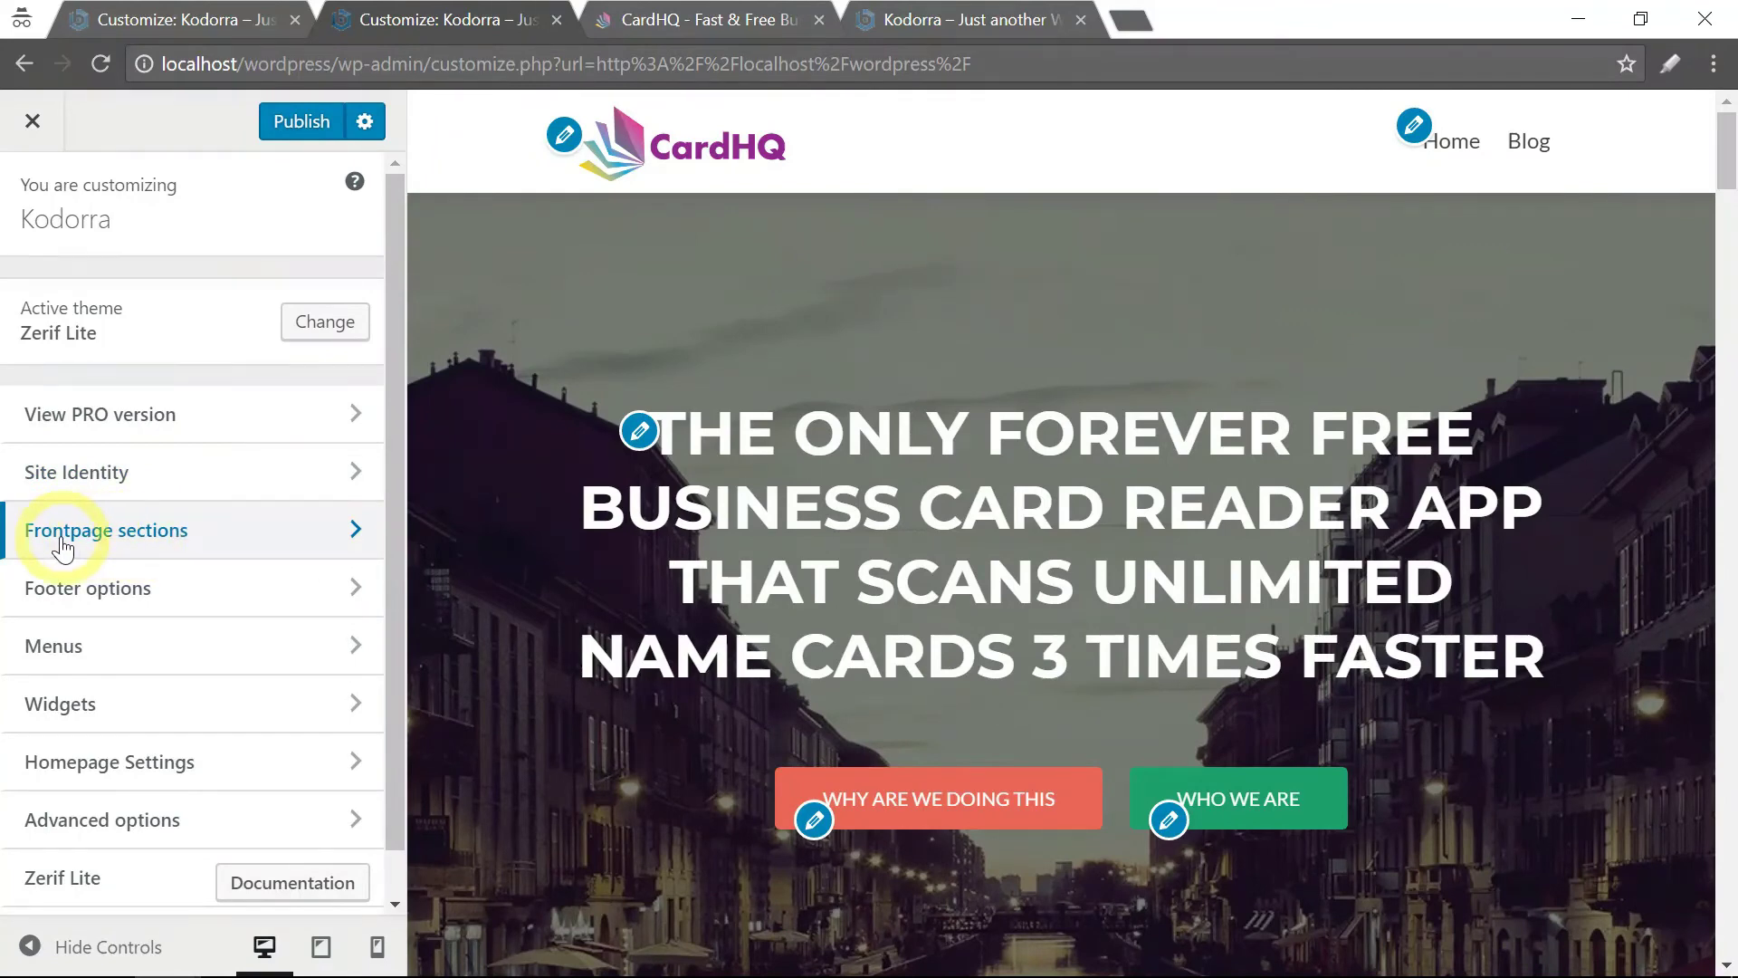
- Enable the parallax effect for the Big title section in the local site's frontpage settings
left_click(143, 547)
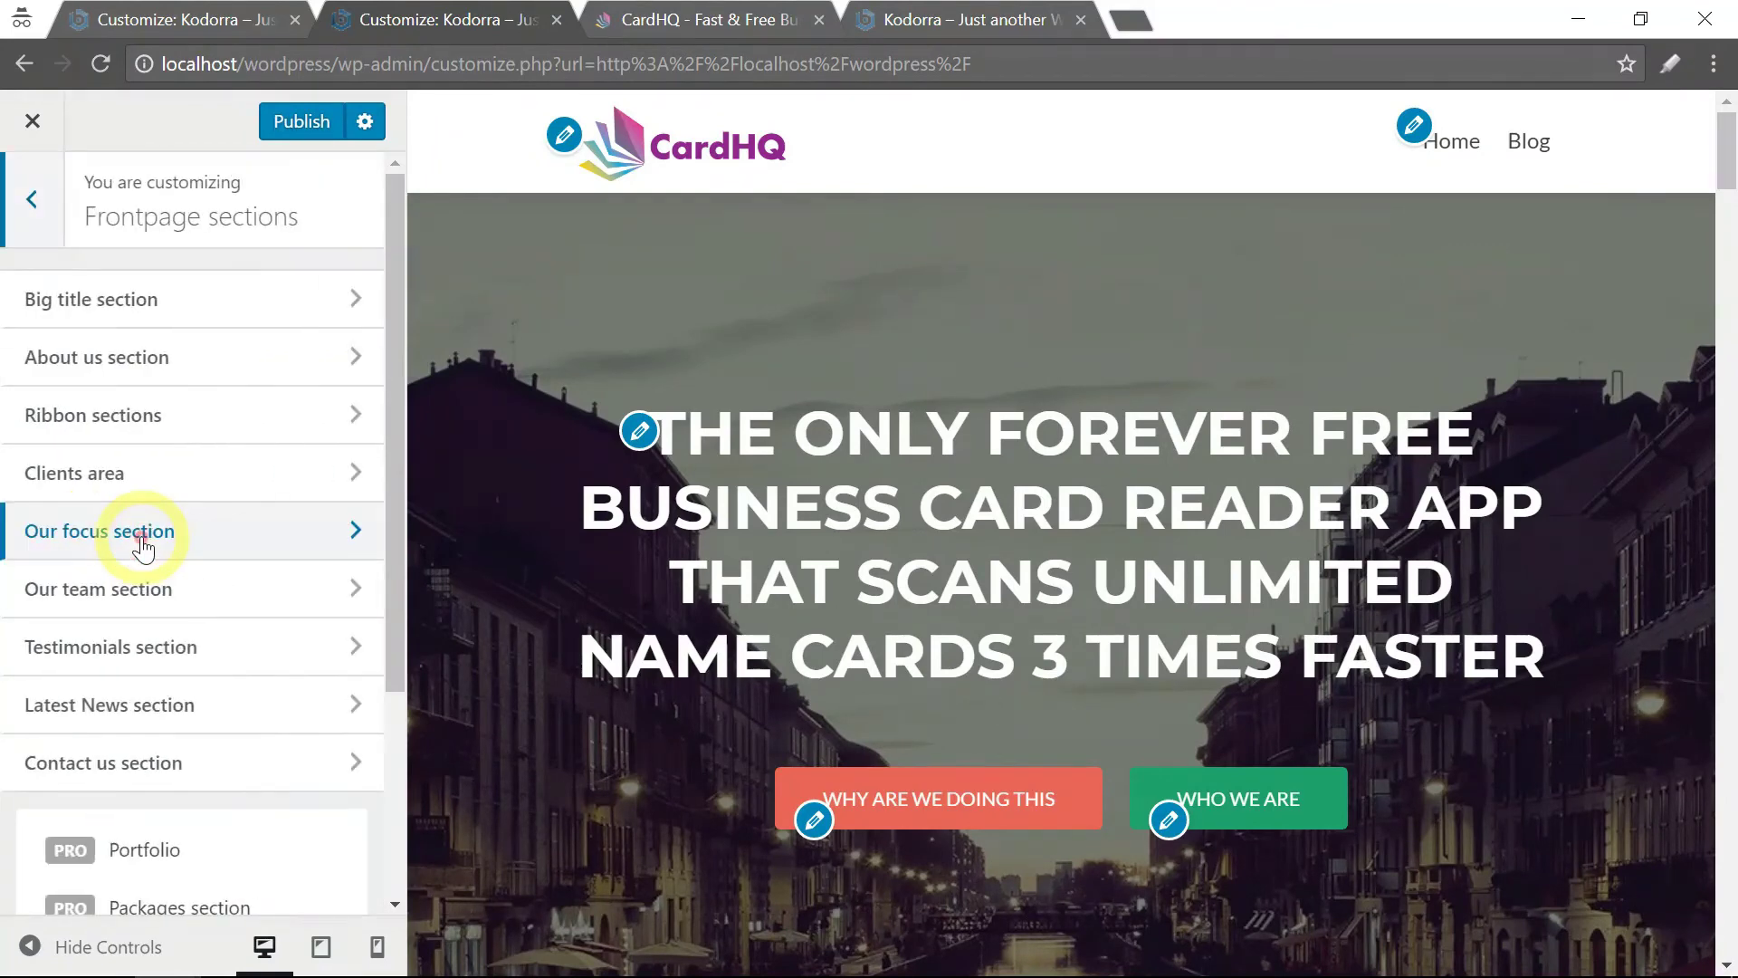
left_click(122, 312)
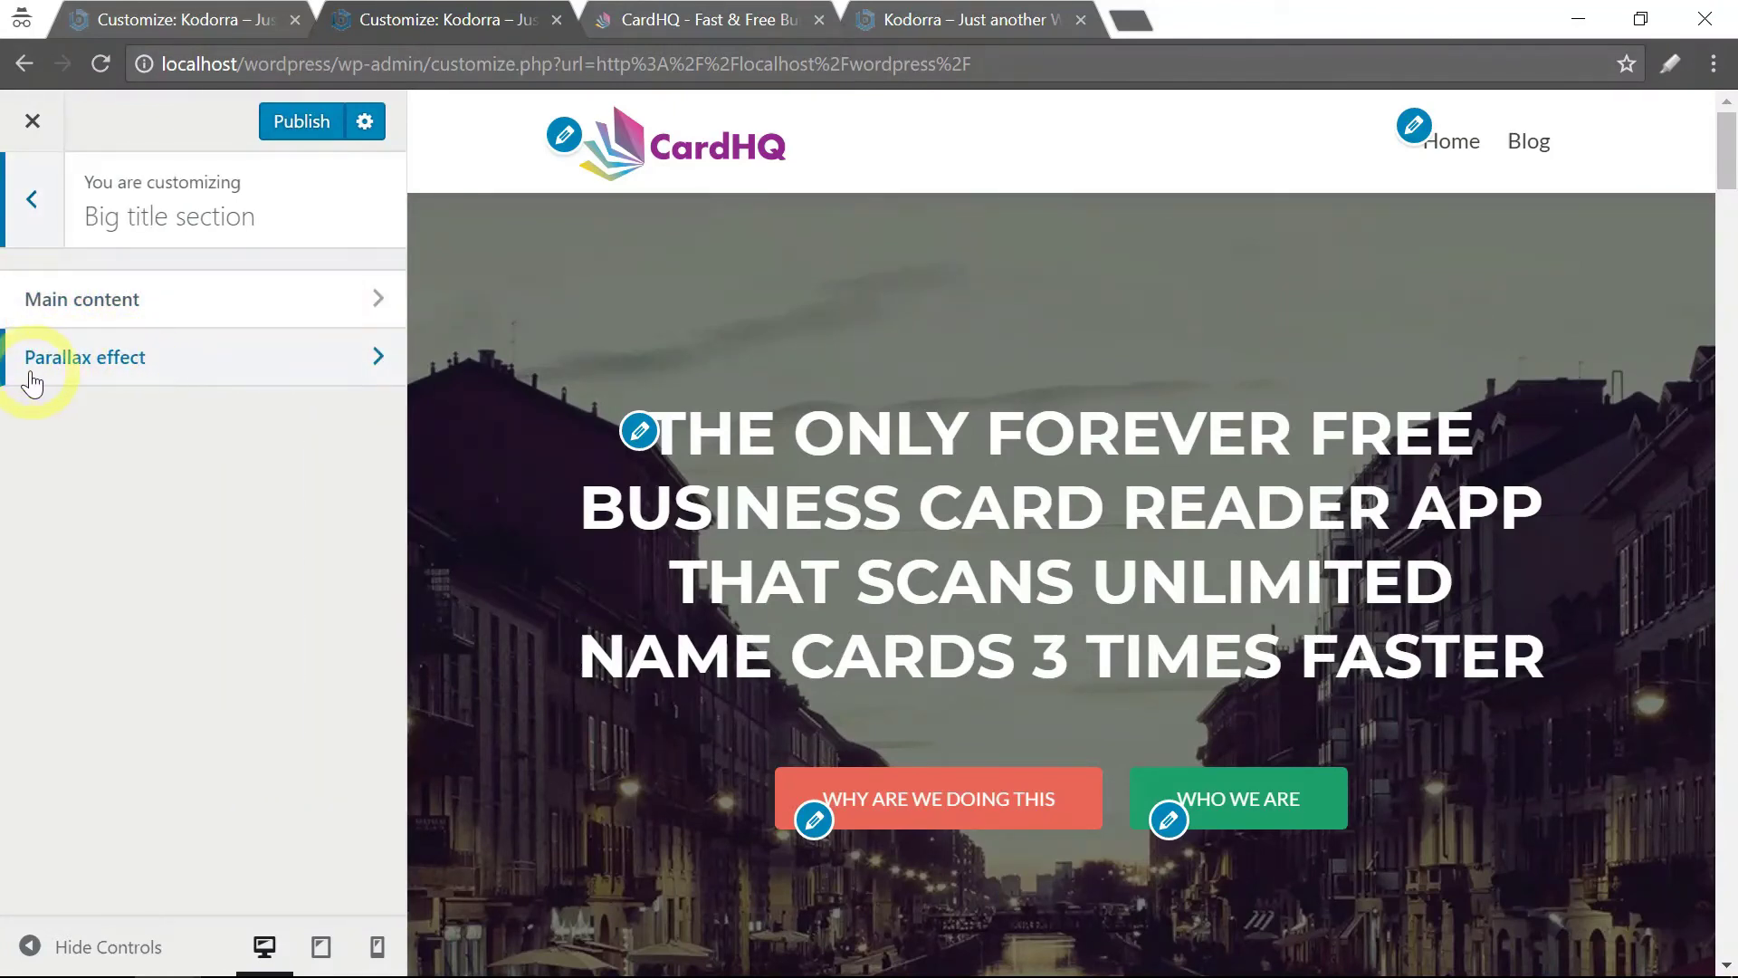
left_click(135, 372)
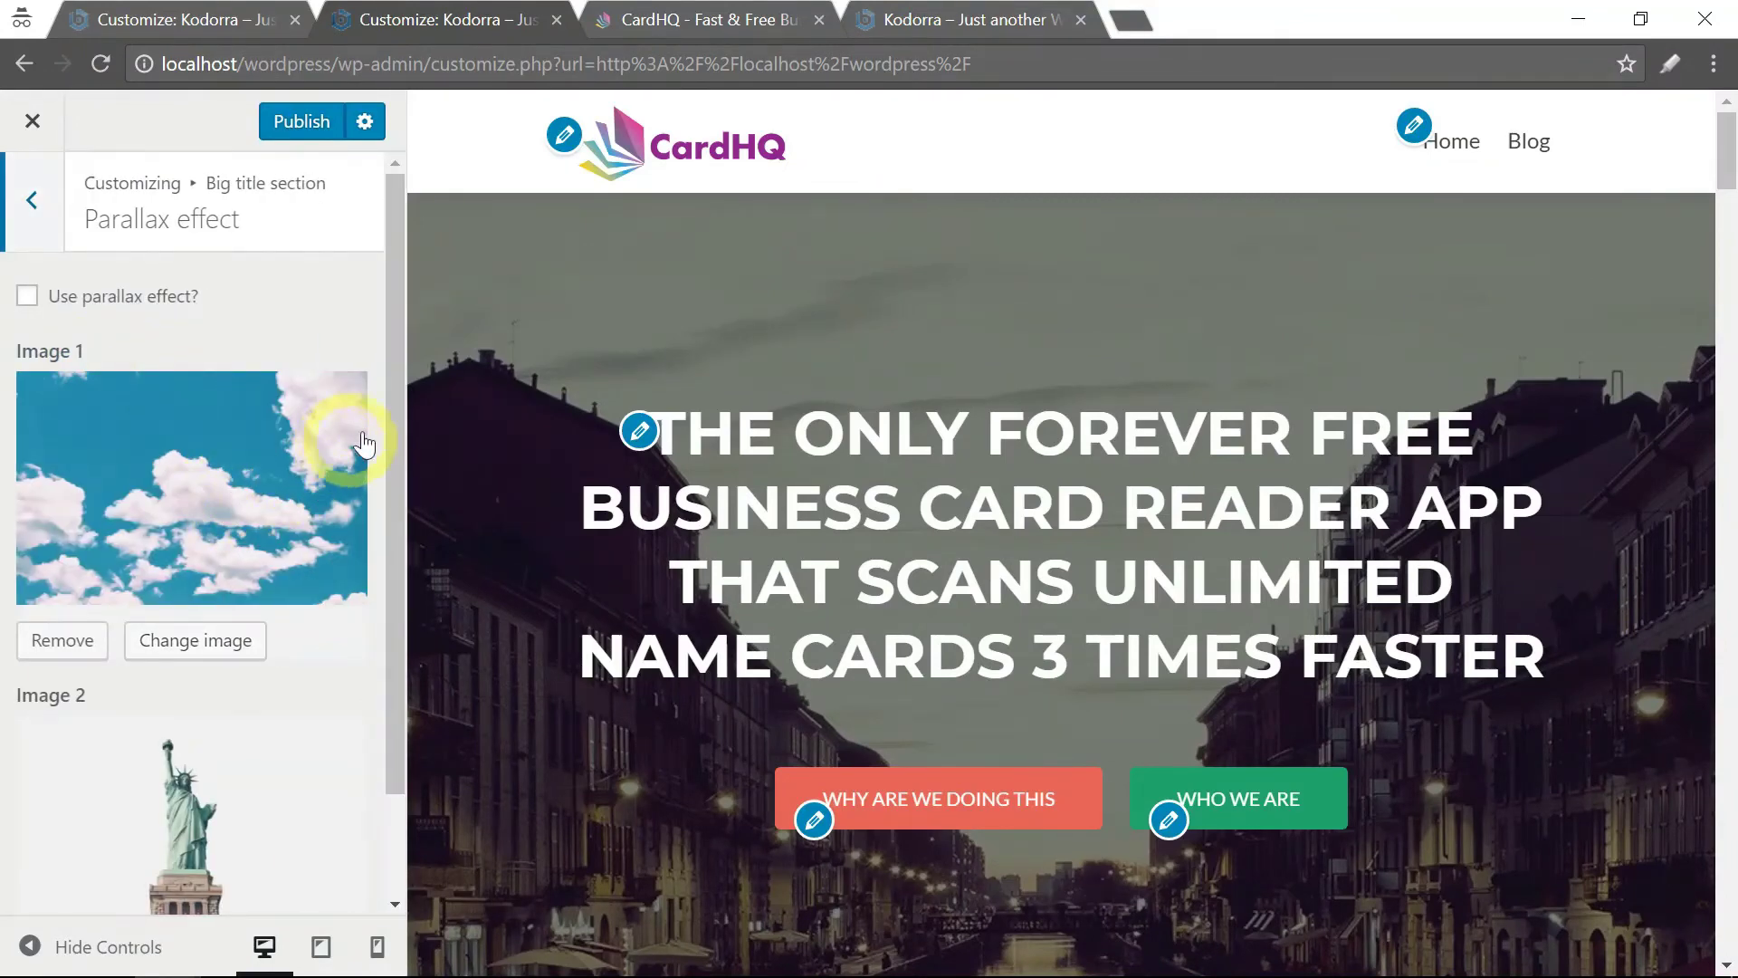
left_click(26, 297)
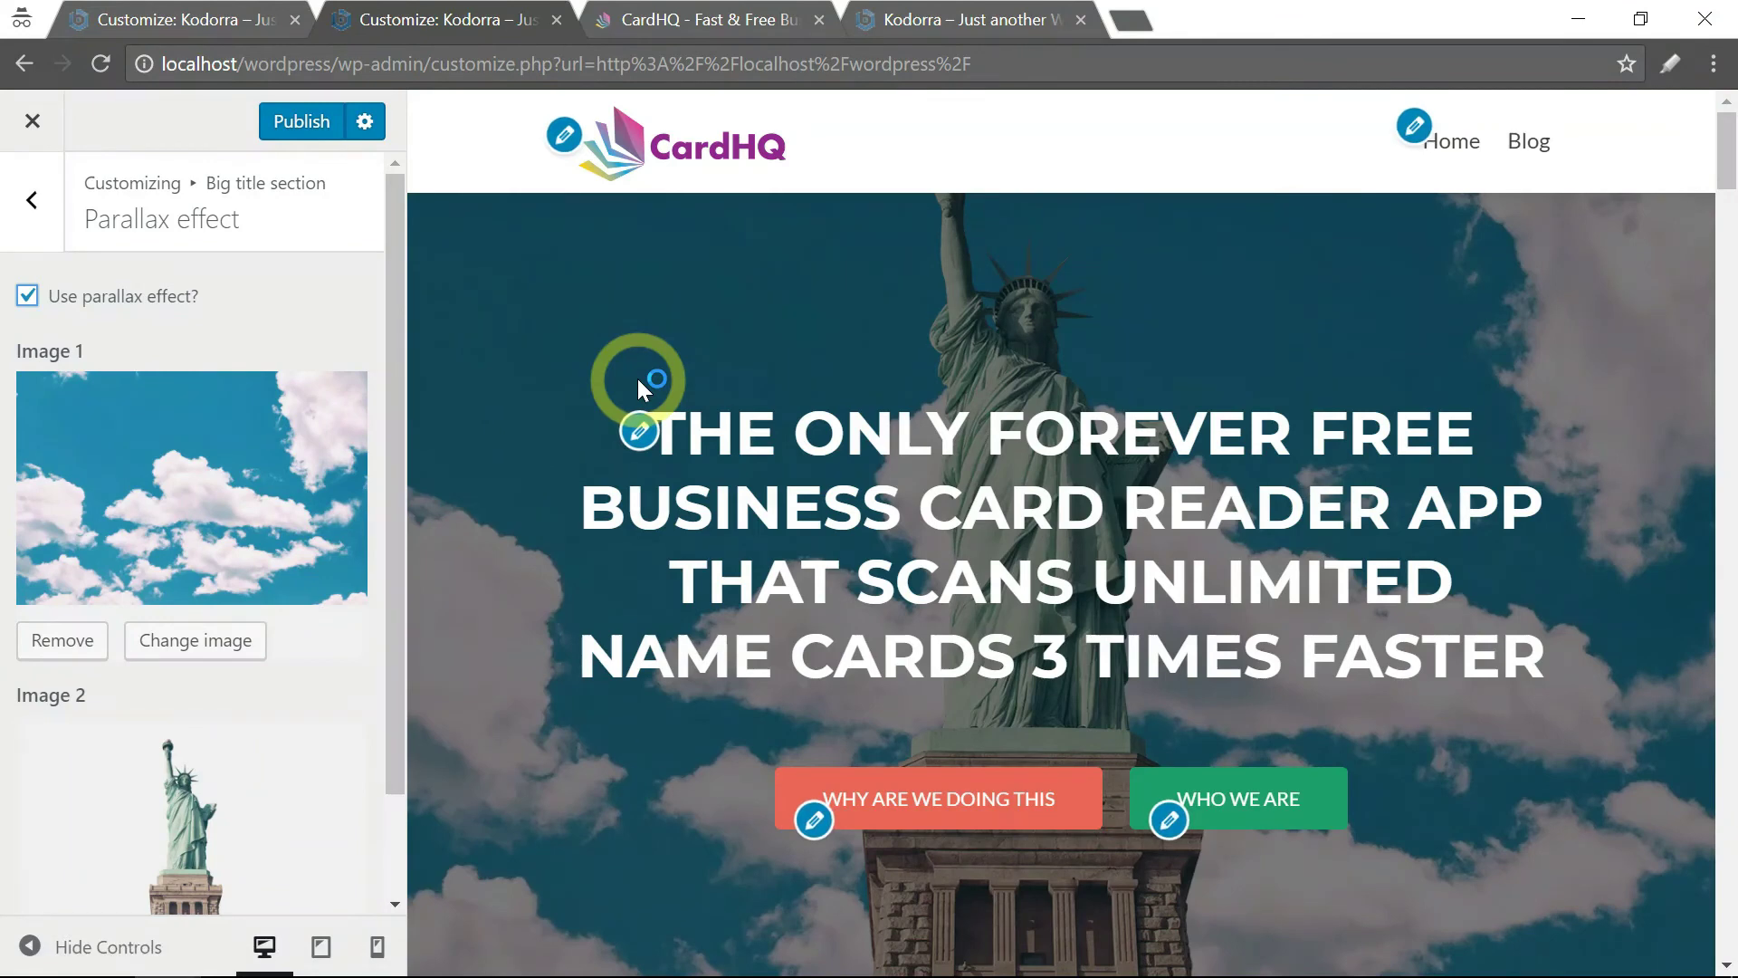
triple_click(399, 365)
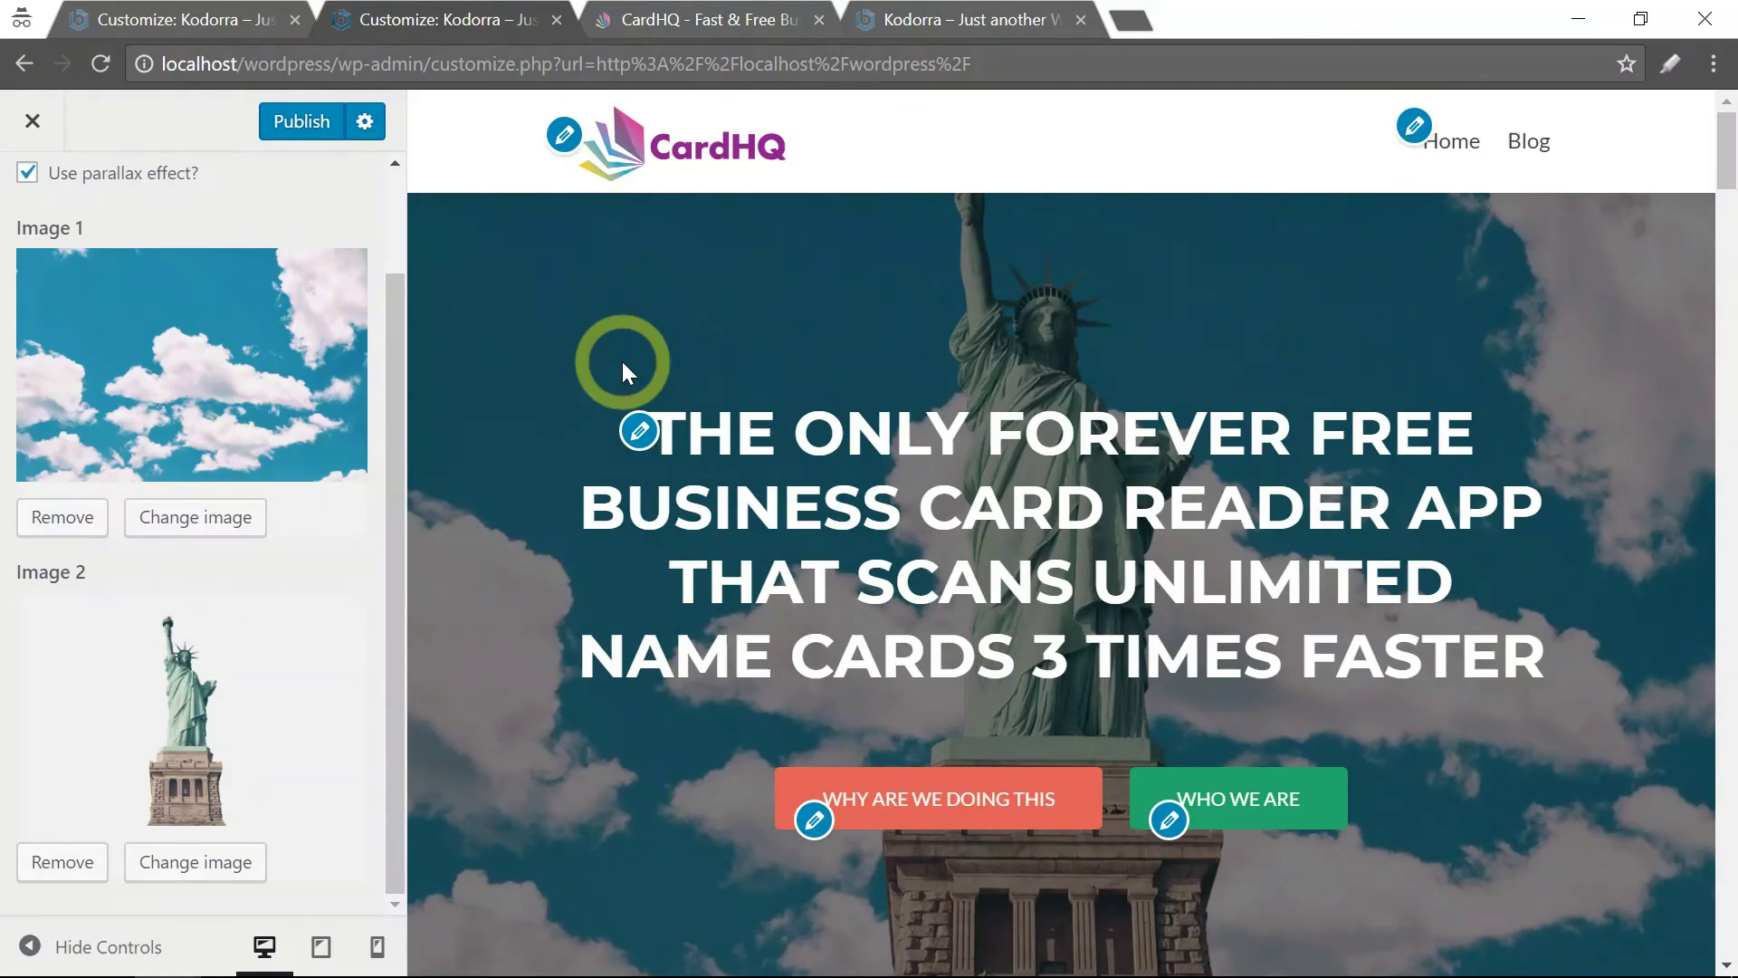
- Replace parallax Image 1 with the media library photo of a phone scanning a business card, matching the CardHQ homepage background
left_click(684, 27)
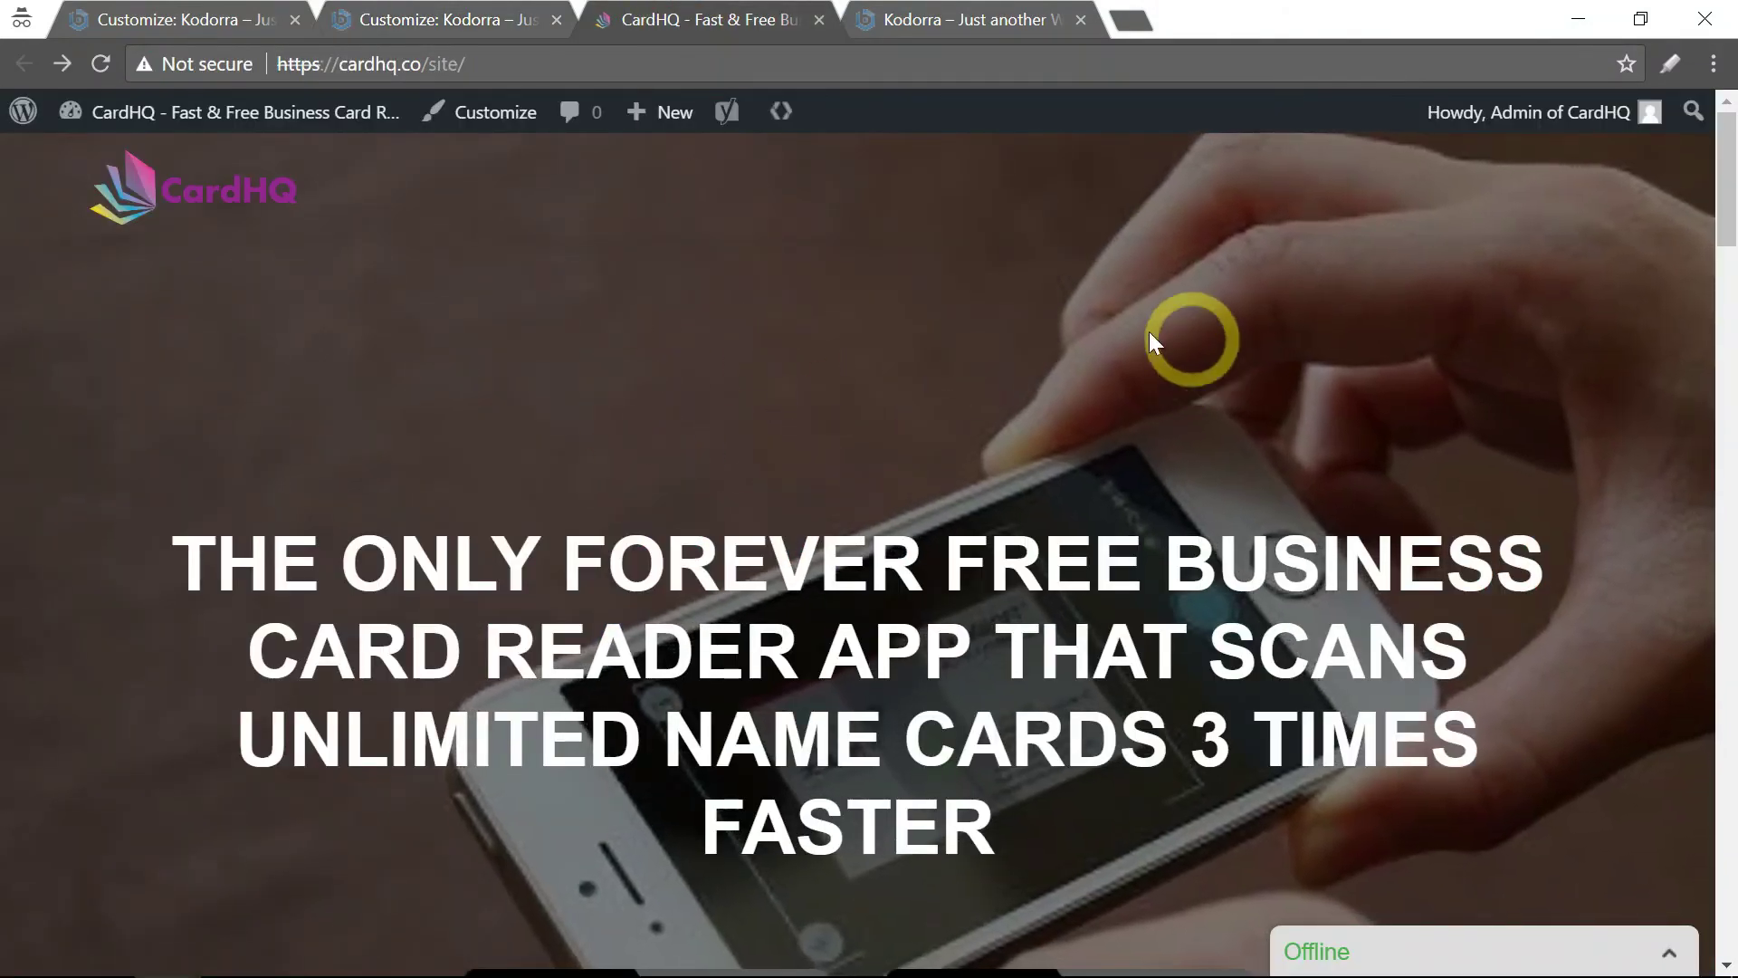
left_click(480, 22)
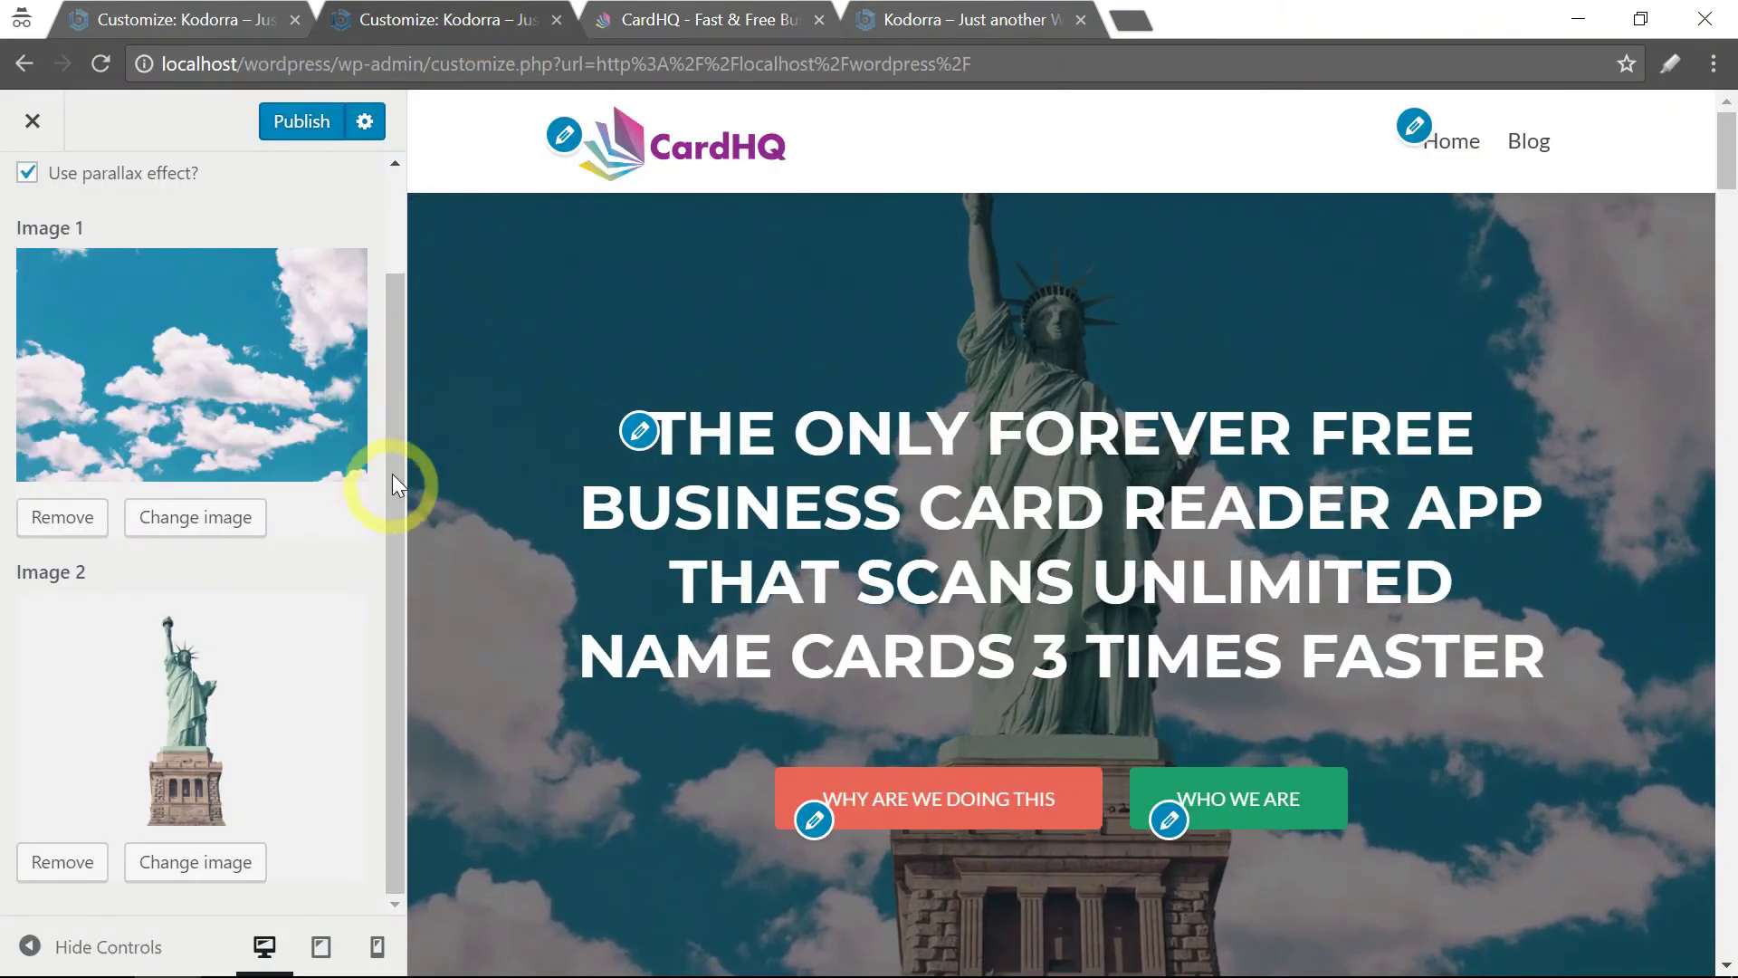
left_click_drag(393, 471, 264, 371)
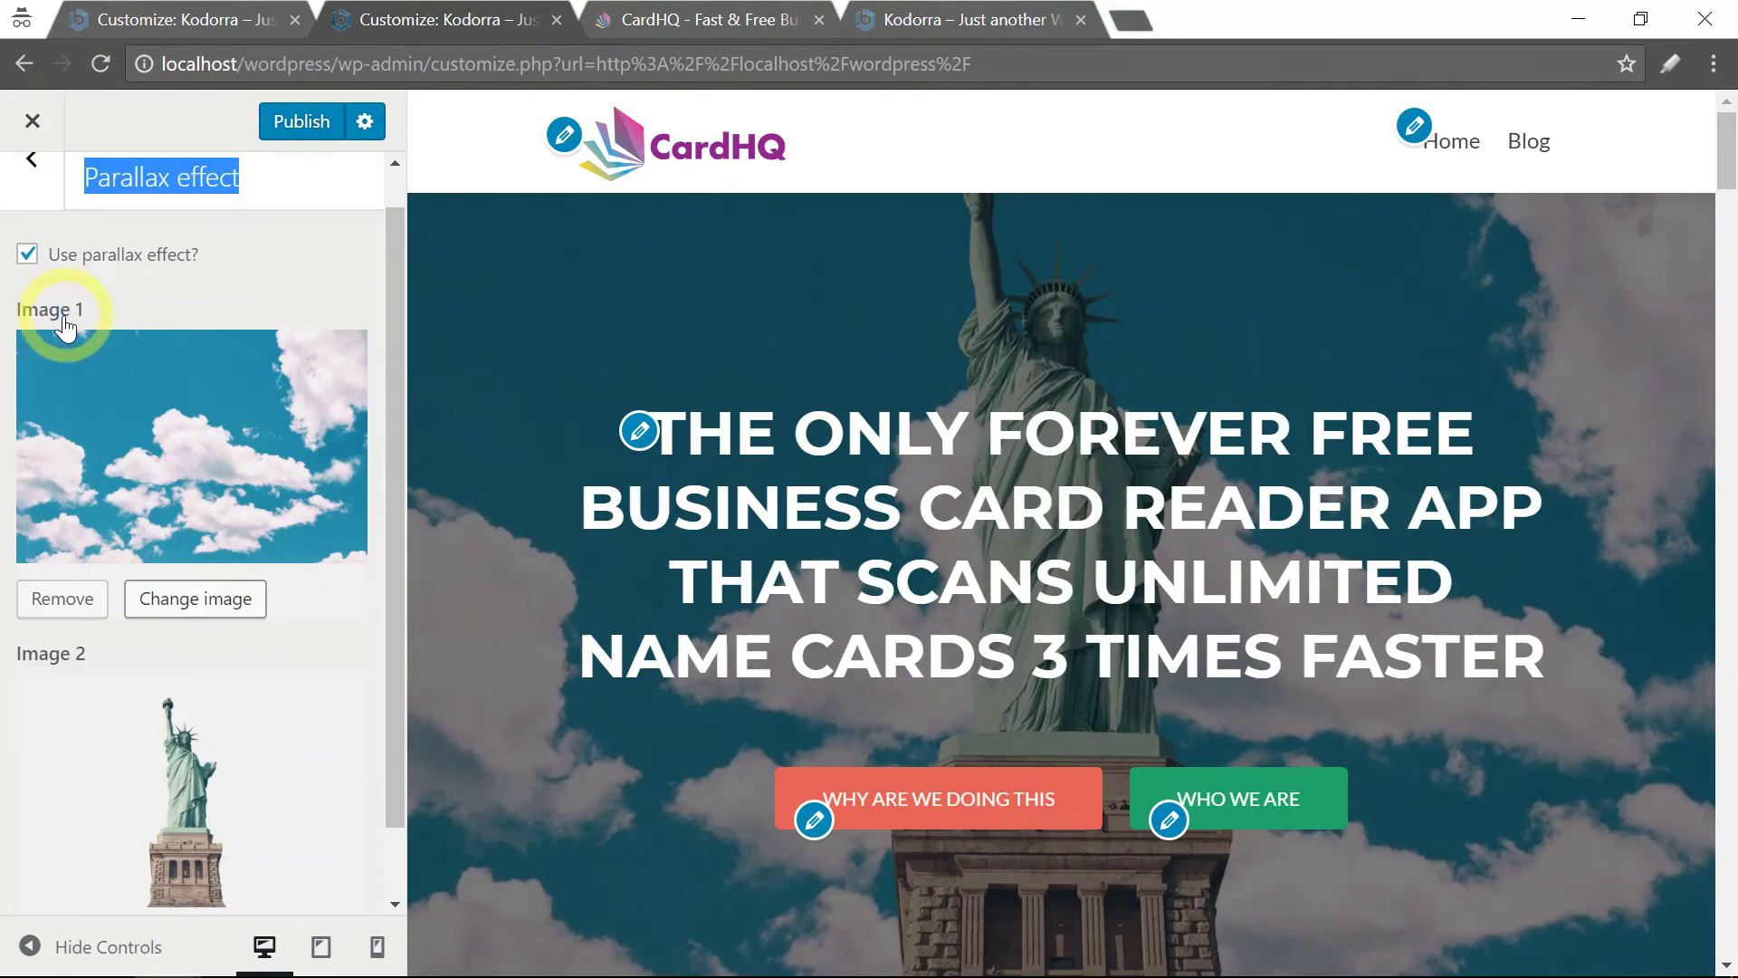
left_click(73, 600)
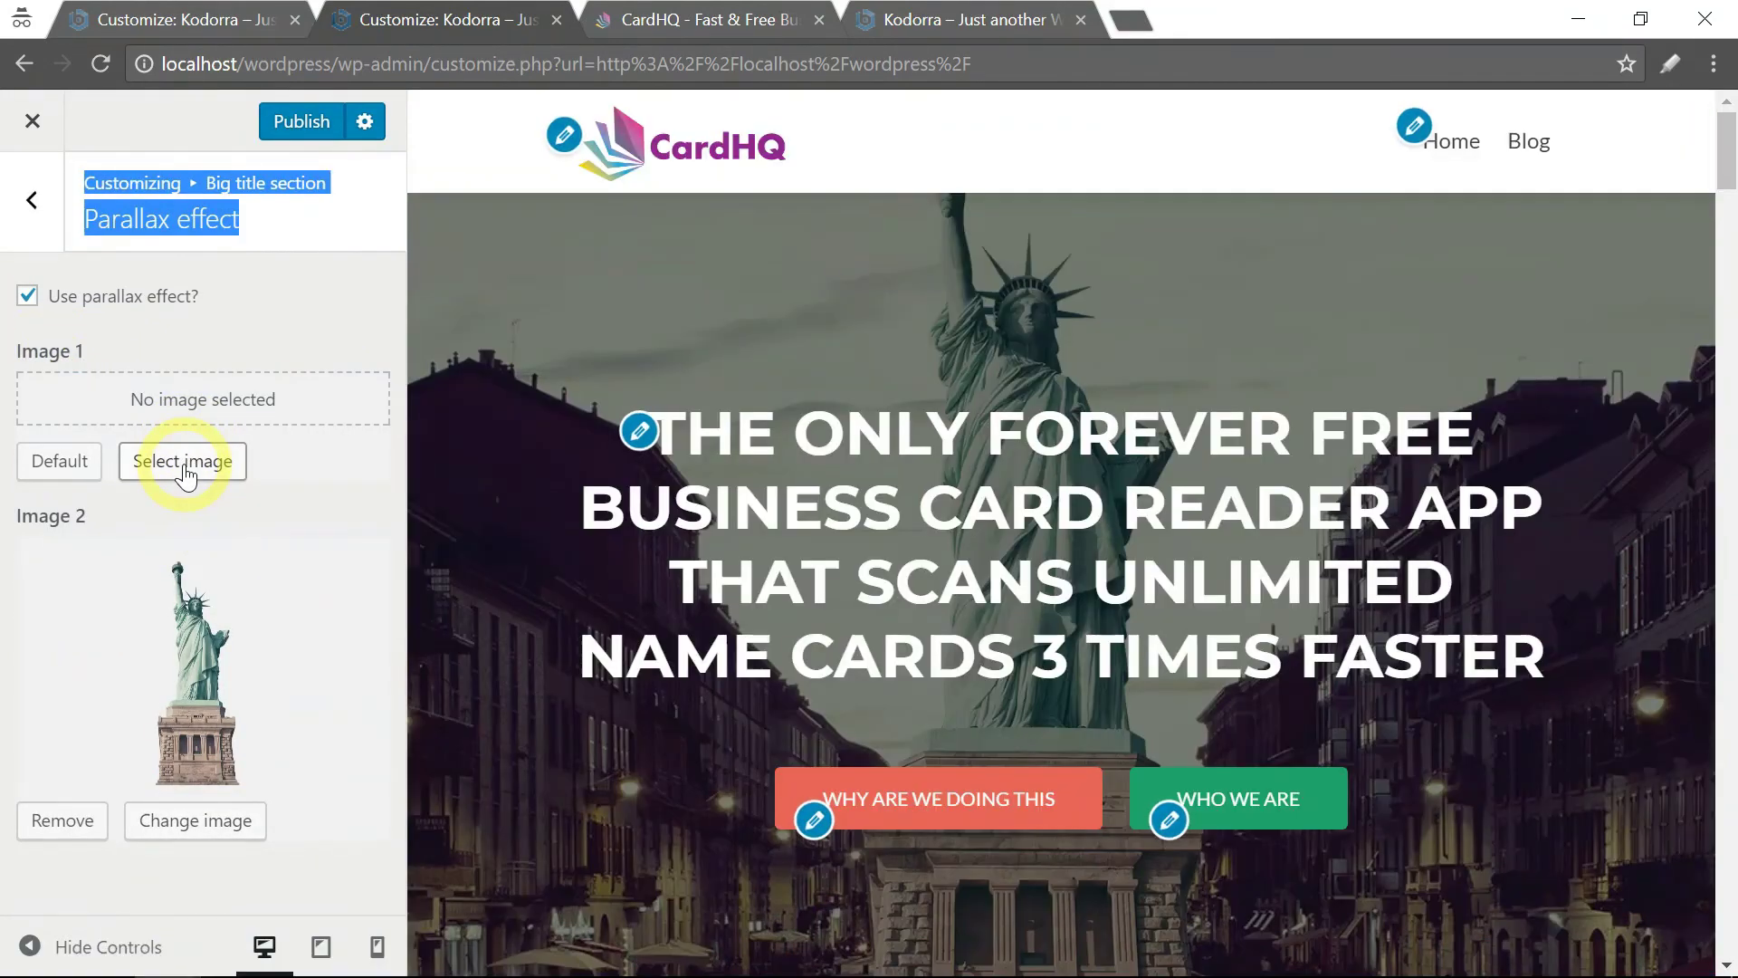
left_click(184, 463)
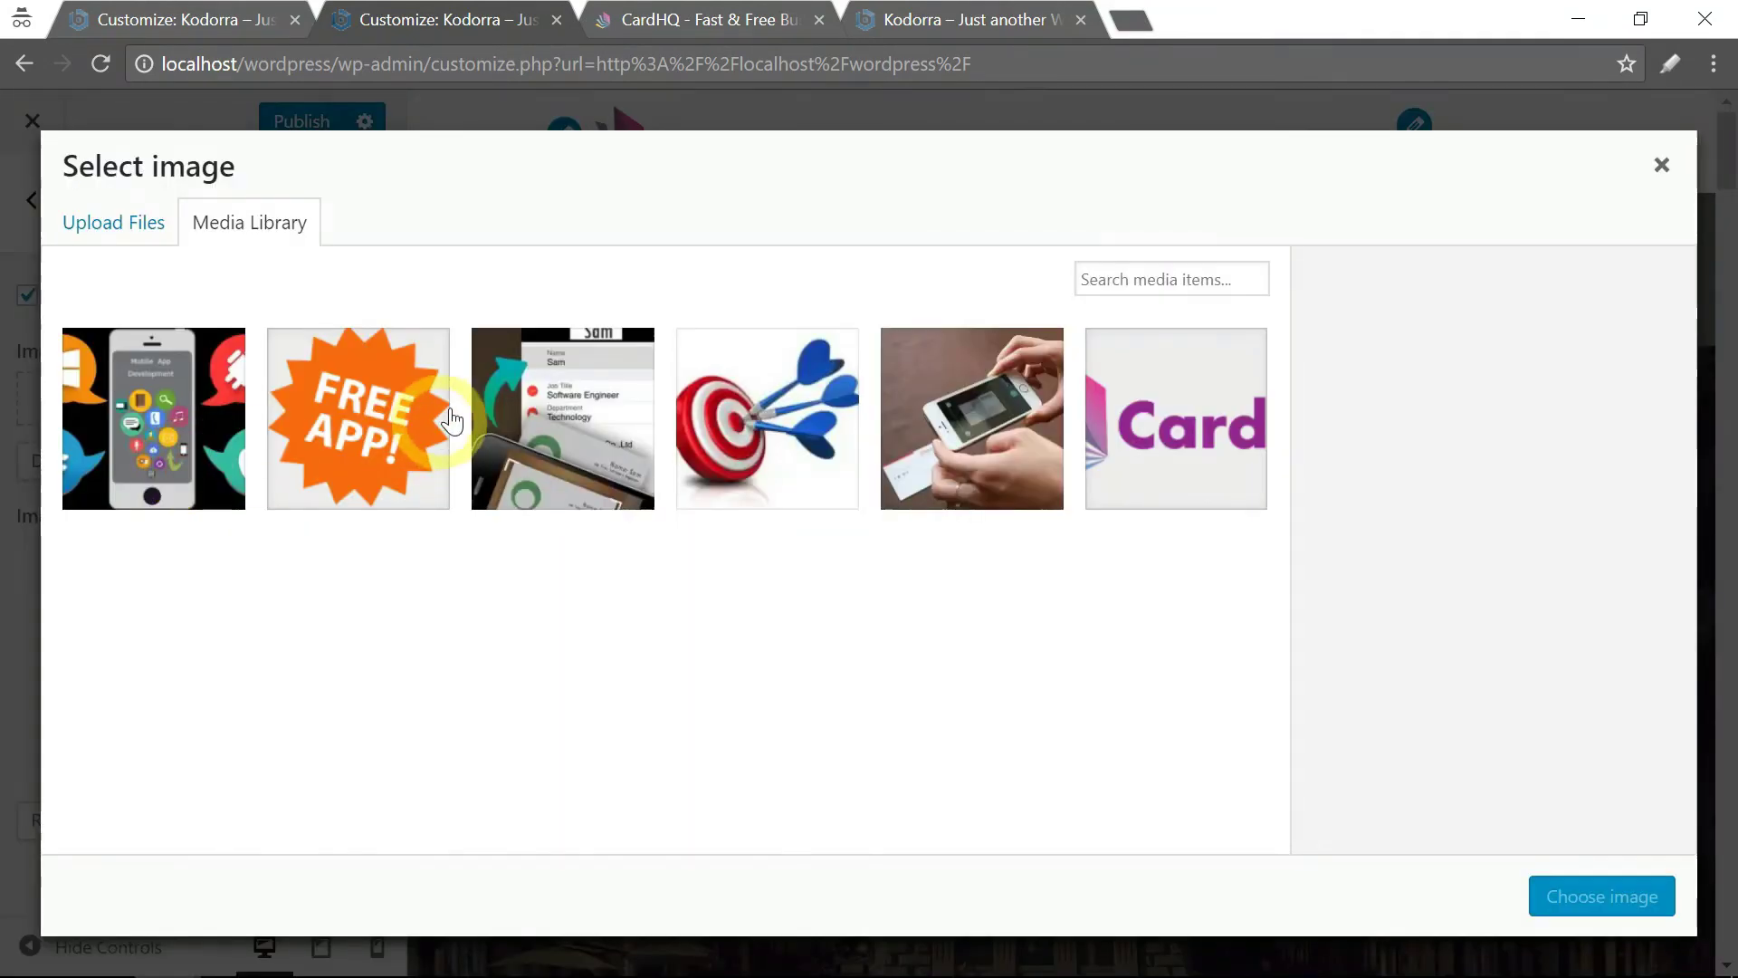
left_click(122, 228)
left_click(253, 233)
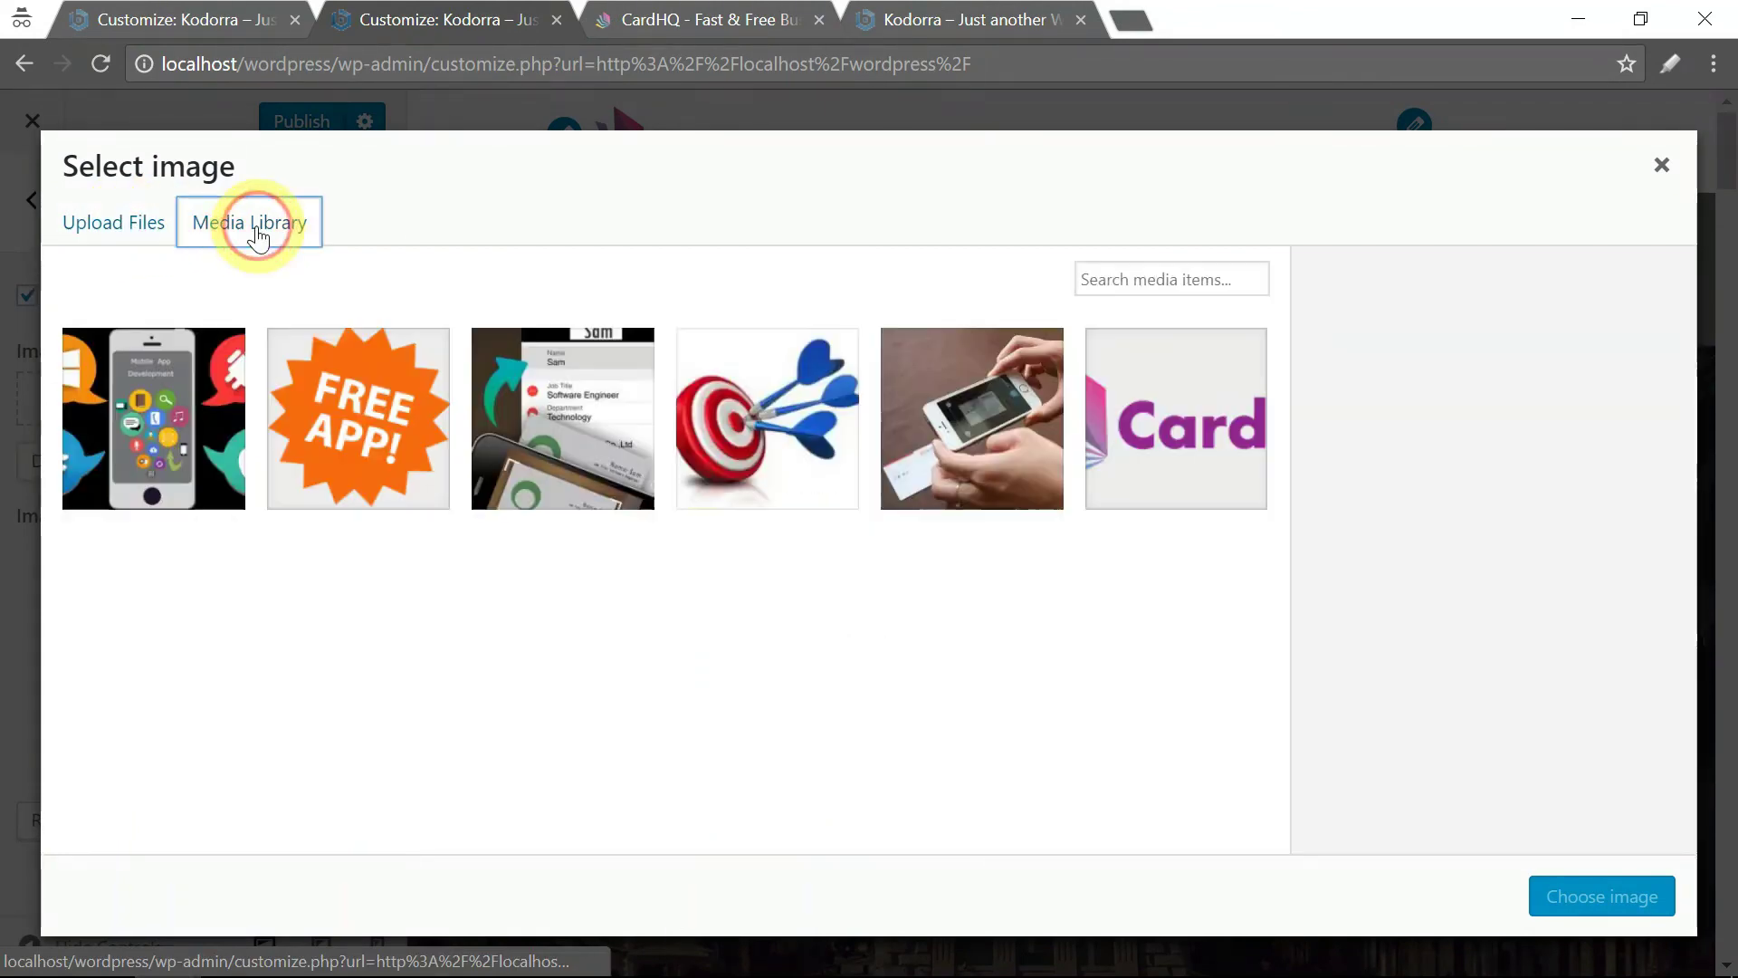
left_click(967, 451)
left_click(1593, 898)
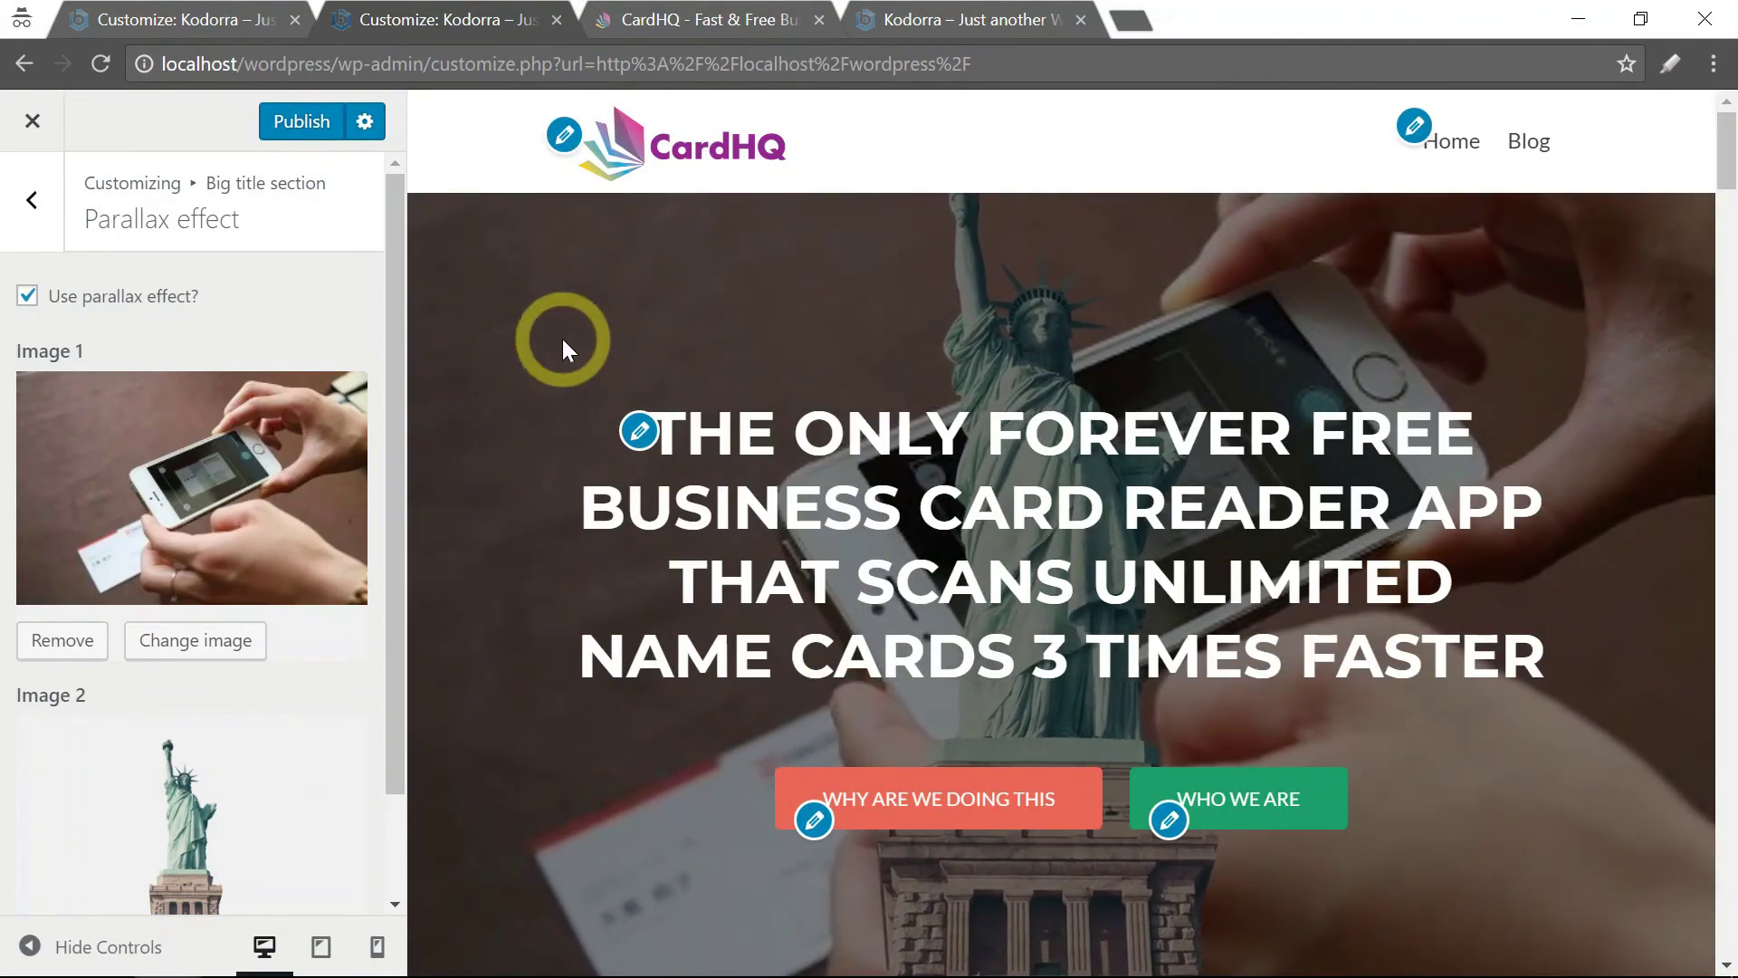
- Remove the Statue of Liberty picture from parallax Image 2 and save the customizer changes as a draft
left_click_drag(396, 639, 408, 795)
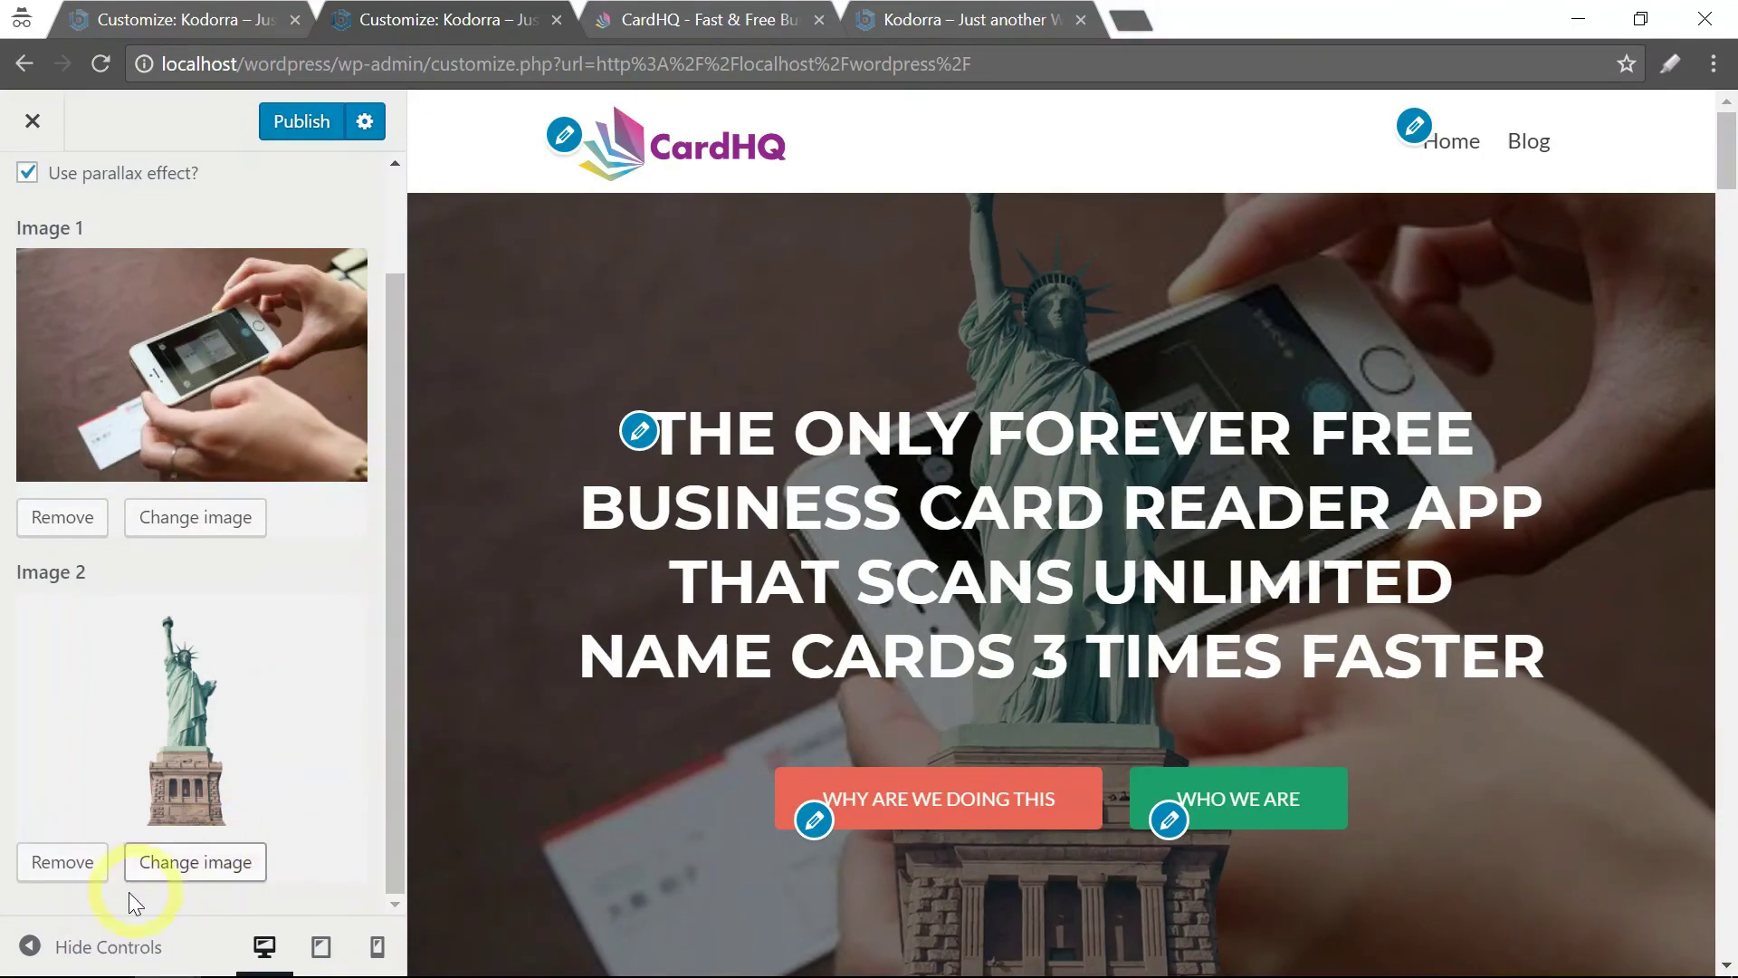
left_click(62, 863)
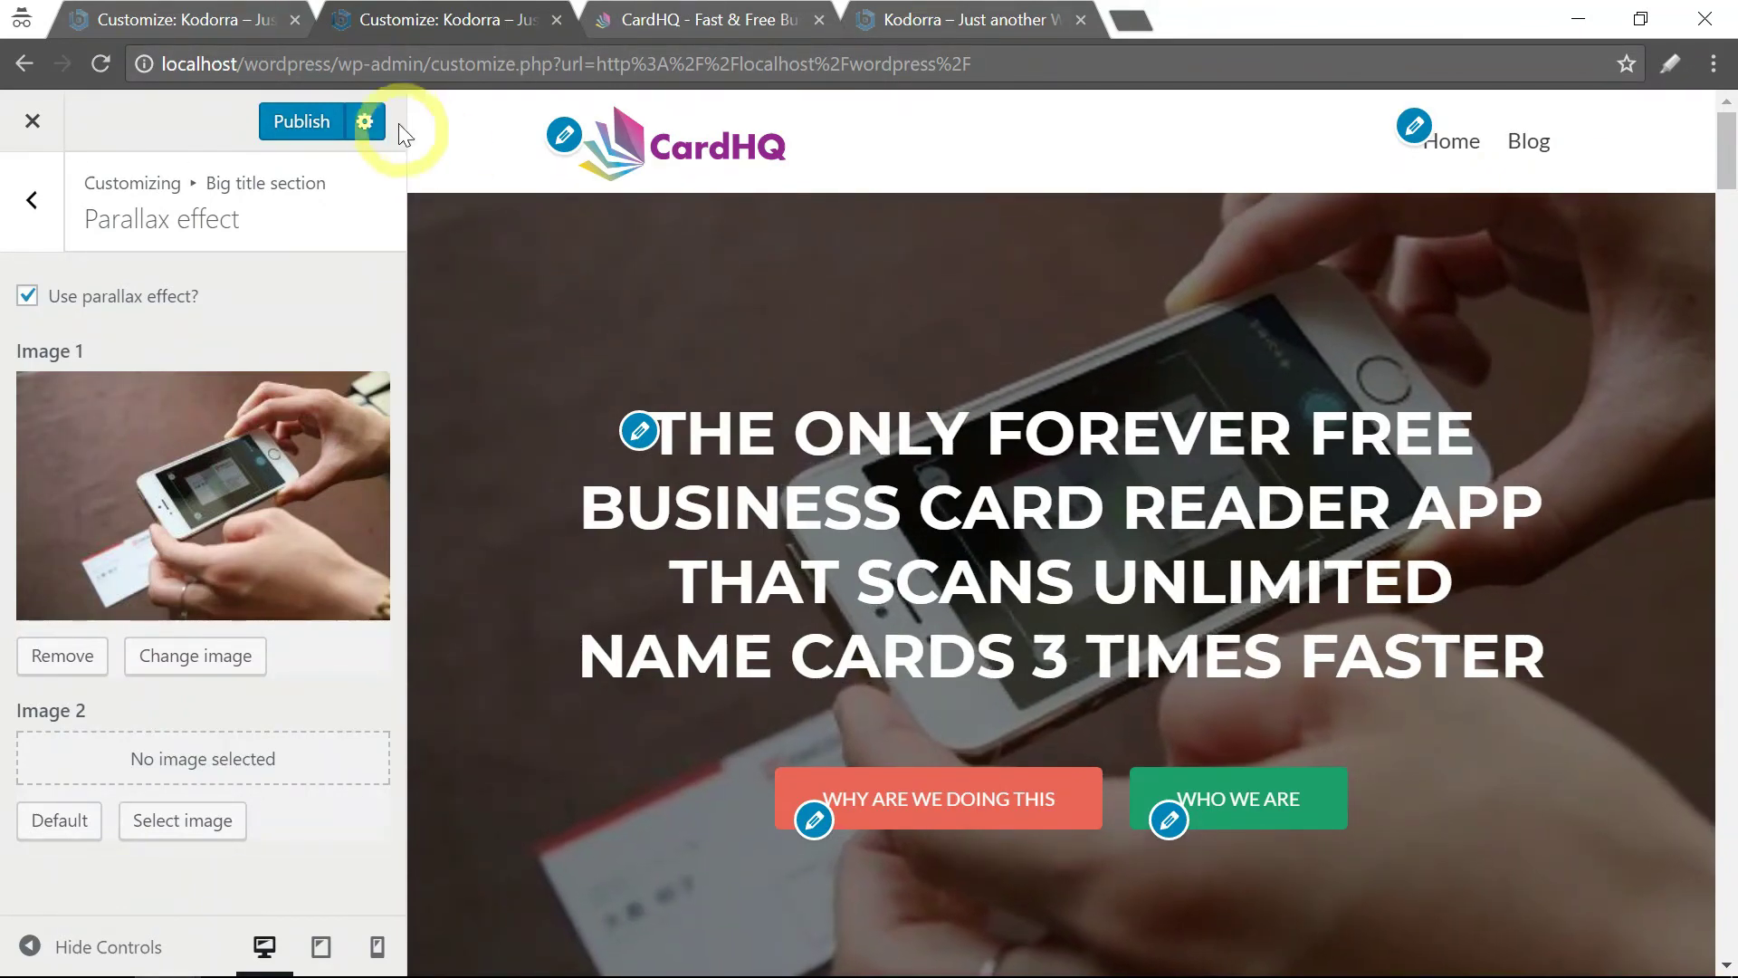
left_click(365, 123)
left_click(434, 238)
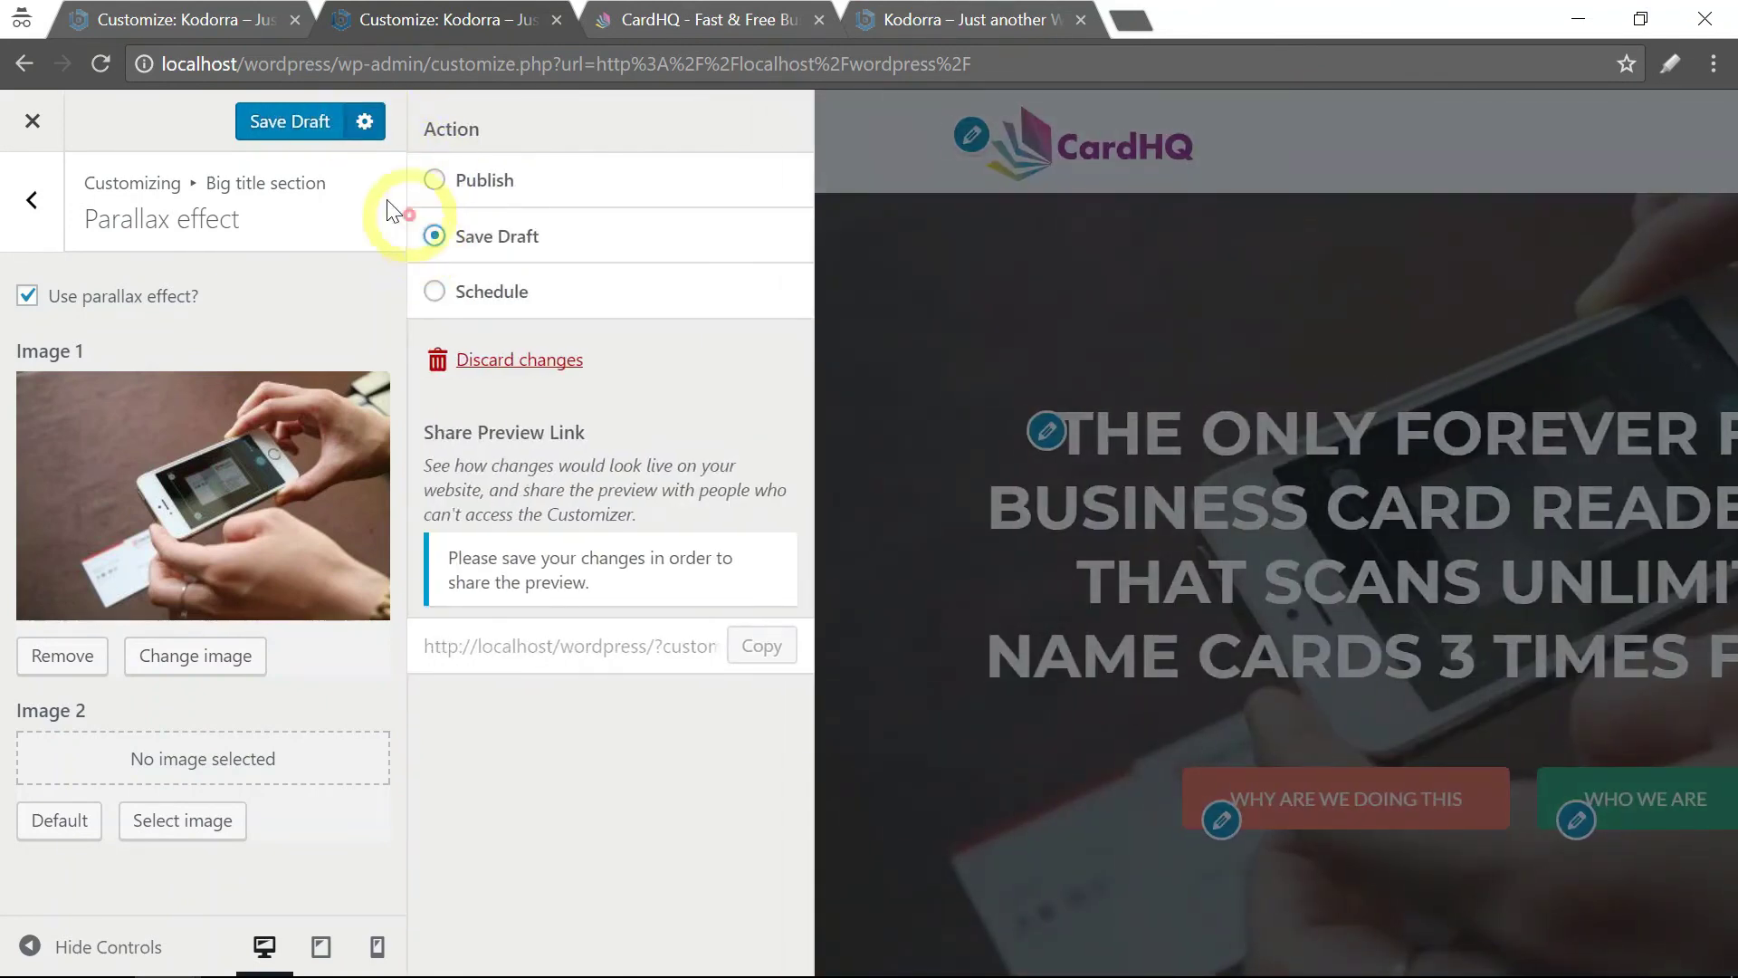
left_click(279, 122)
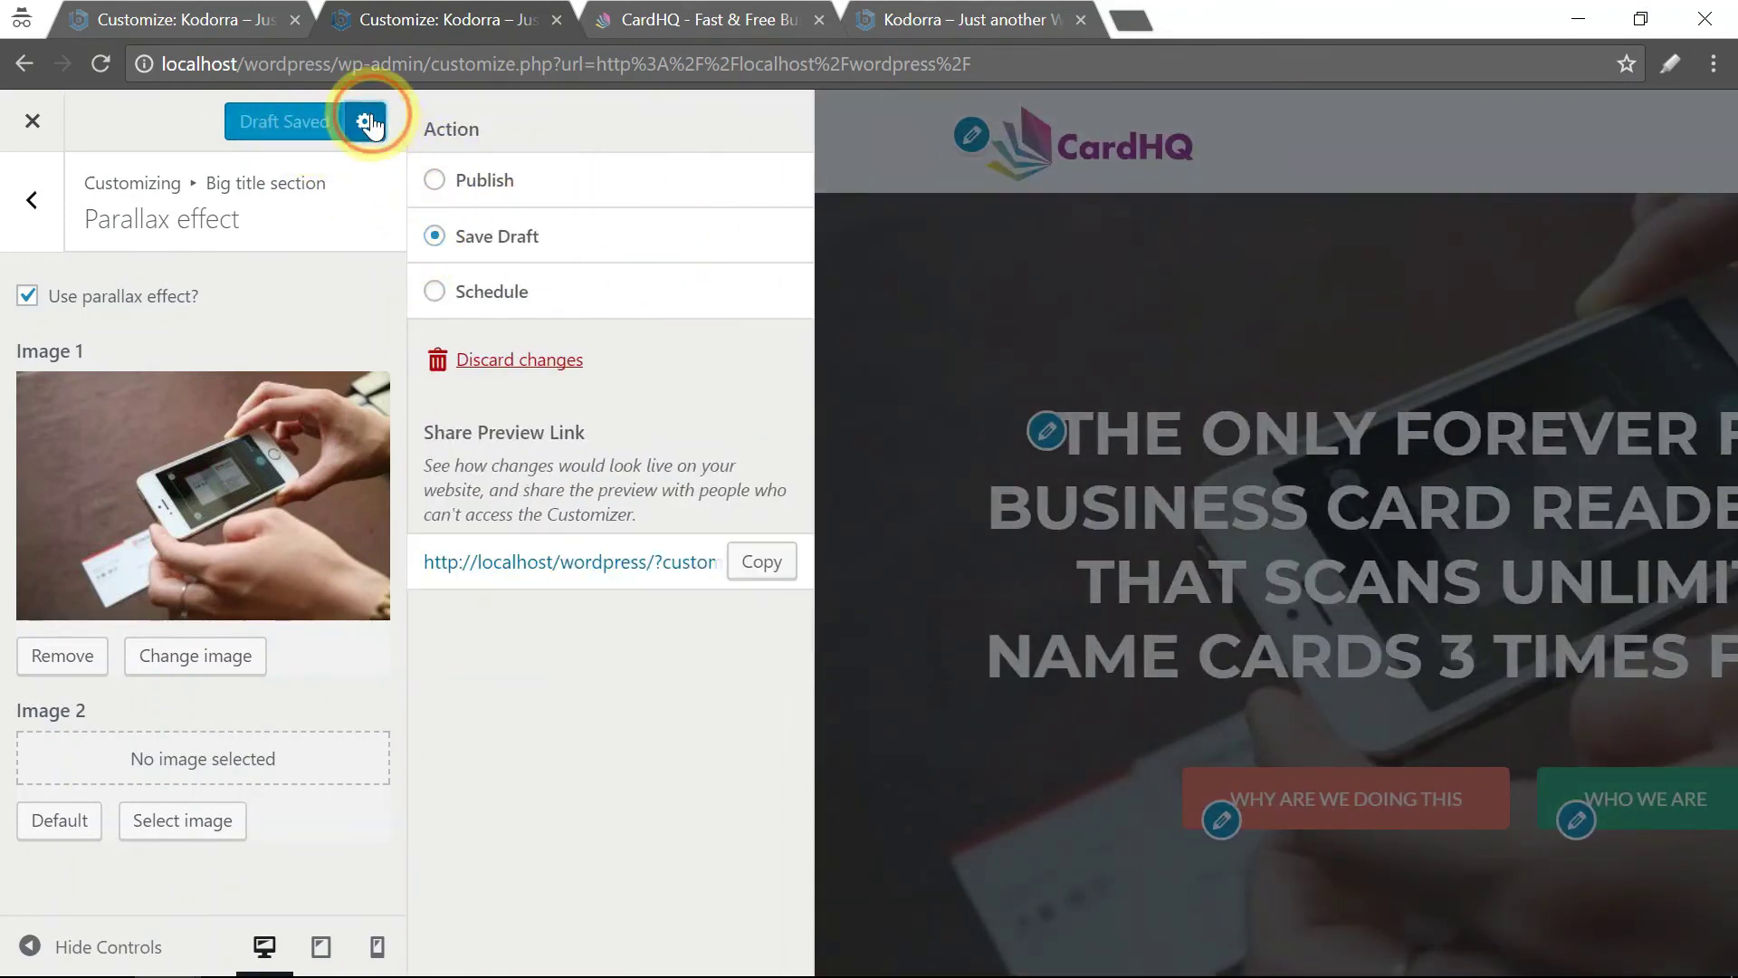